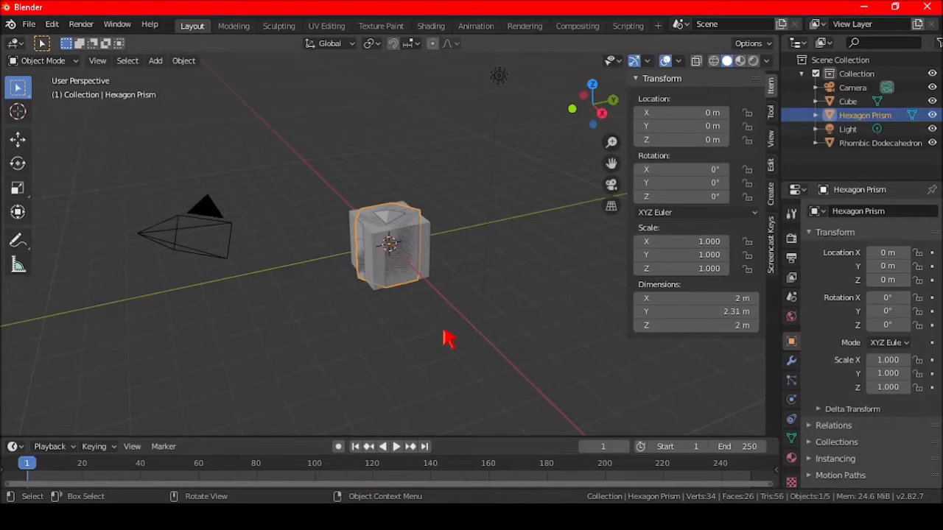
# Hide every object except the cube, and select the cube.
pyautogui.click(430, 252)
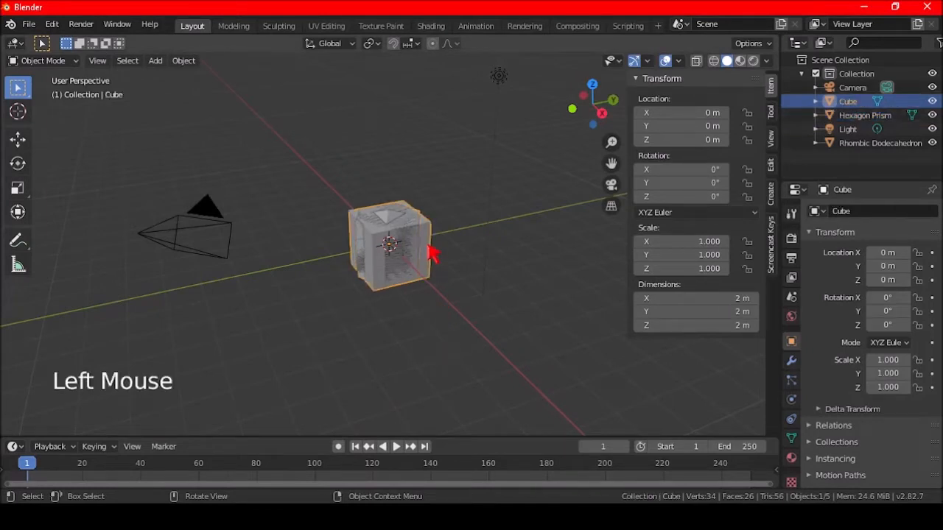
pyautogui.hotkey('ctrl', 'i')
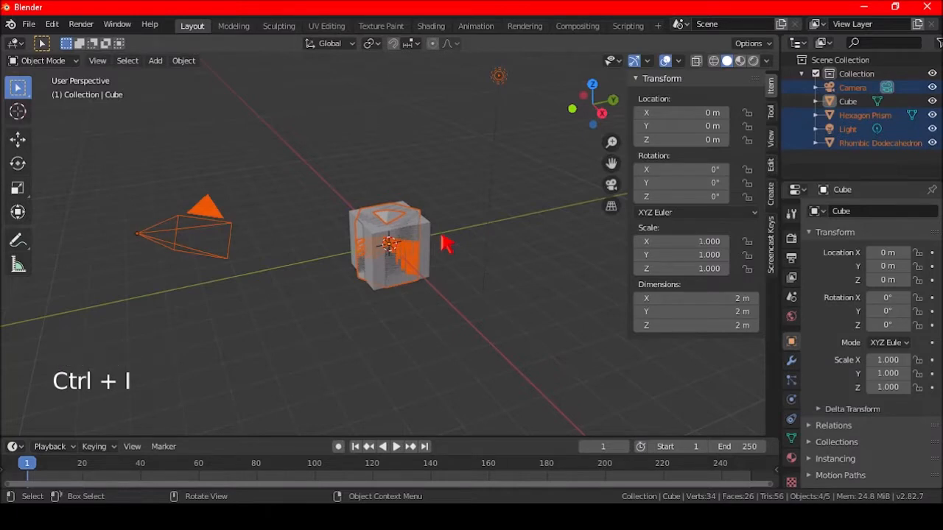
pyautogui.press('h')
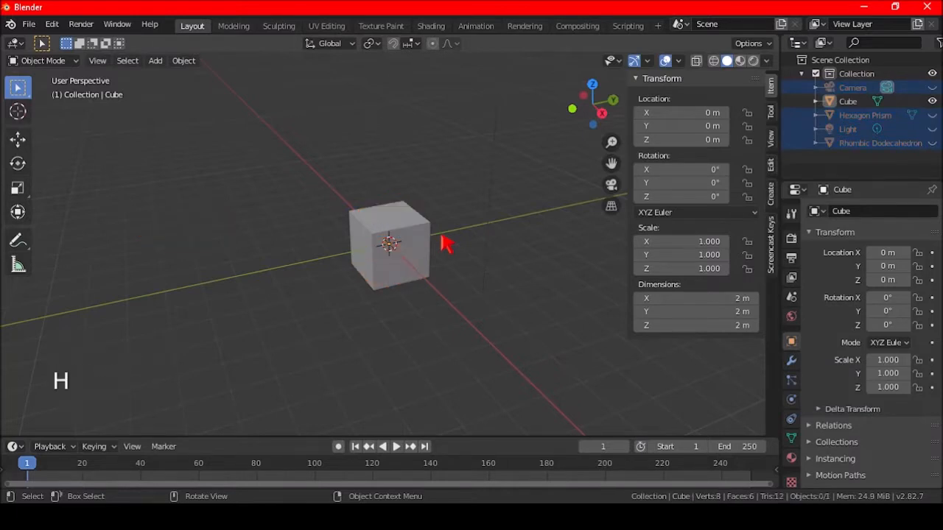
pyautogui.click(411, 249)
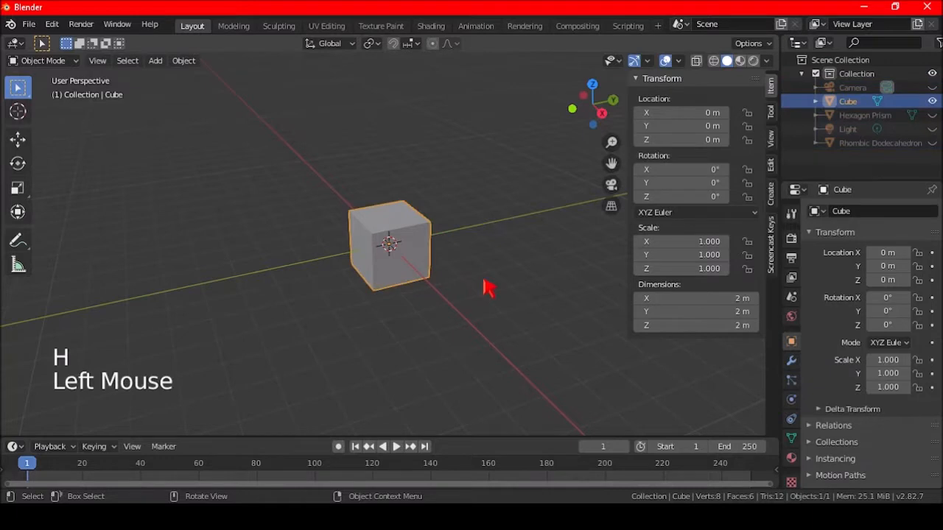
# Try subdividing the whole cube with one cut in Edit Mode, and undo the subdivision.
pyautogui.press('Tab')
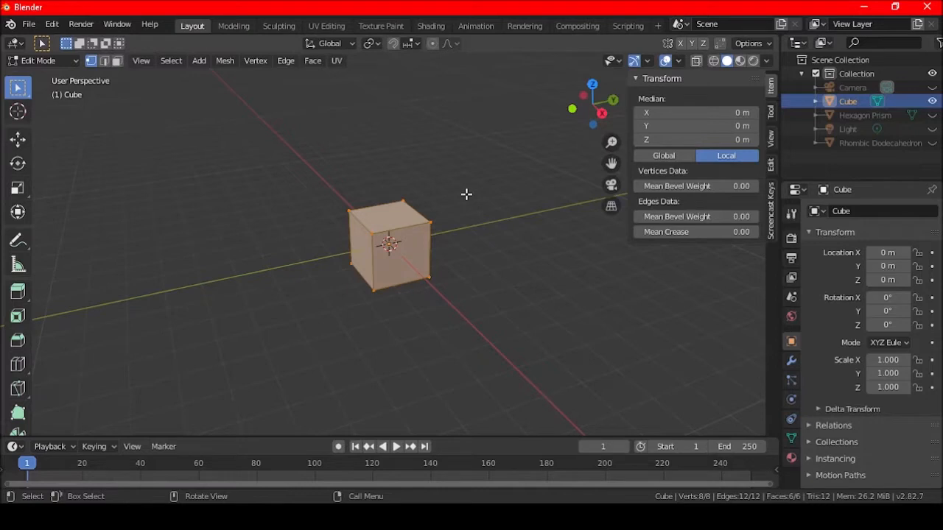
pyautogui.press('KP_5')
pyautogui.scroll(3, 406, 258)
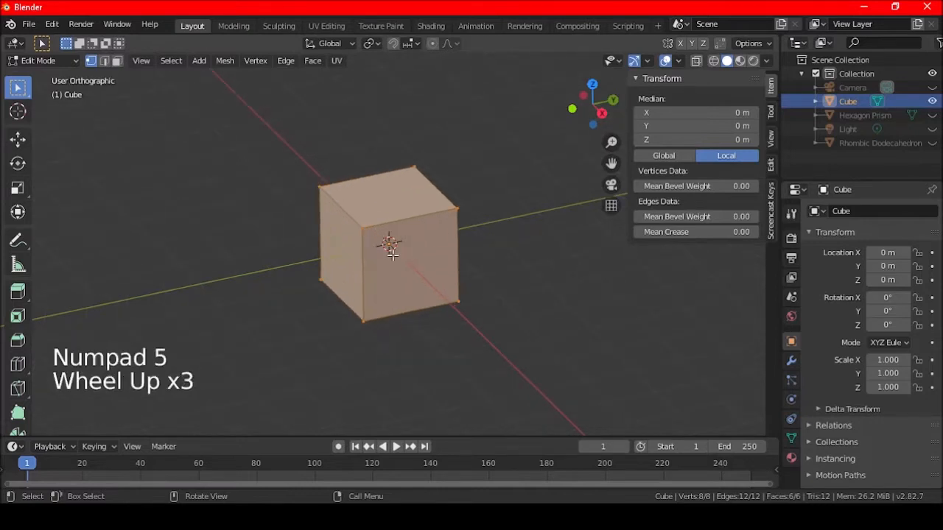
pyautogui.rightClick(367, 149)
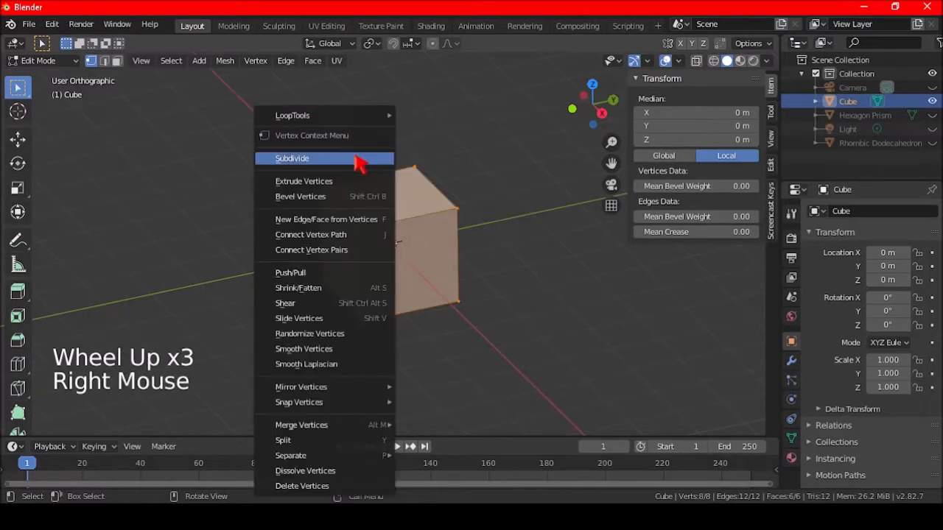
pyautogui.click(357, 156)
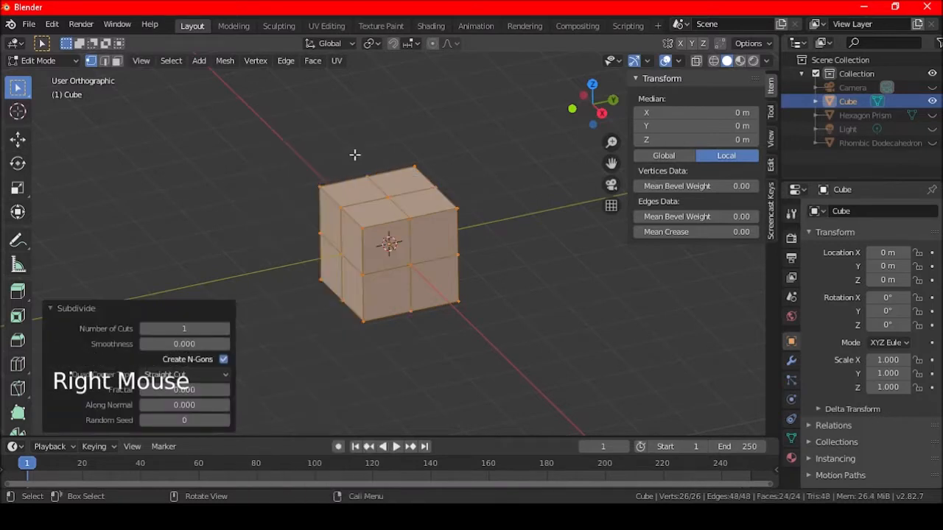
pyautogui.hotkey('ctrl', 'z')
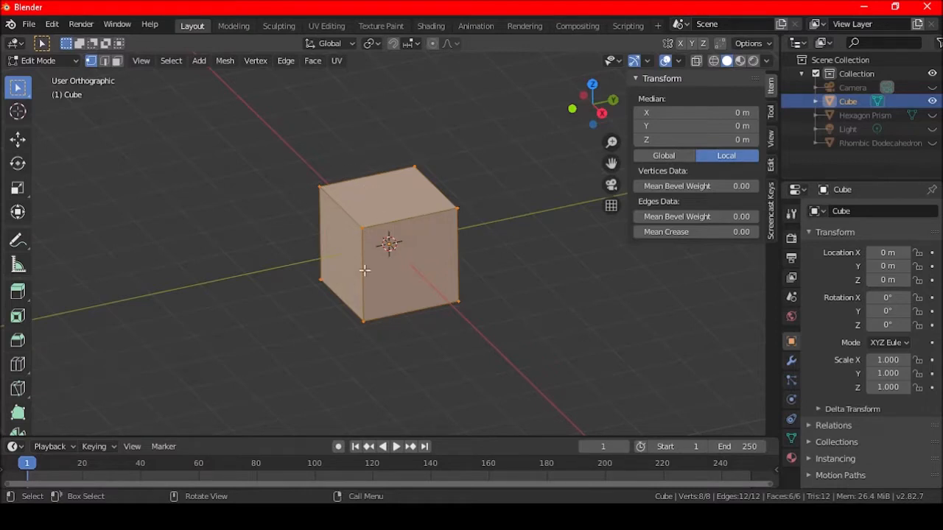
# Subdivide the whole cube again and raise the number of cuts to 11.
pyautogui.rightClick(358, 140)
pyautogui.click(359, 140)
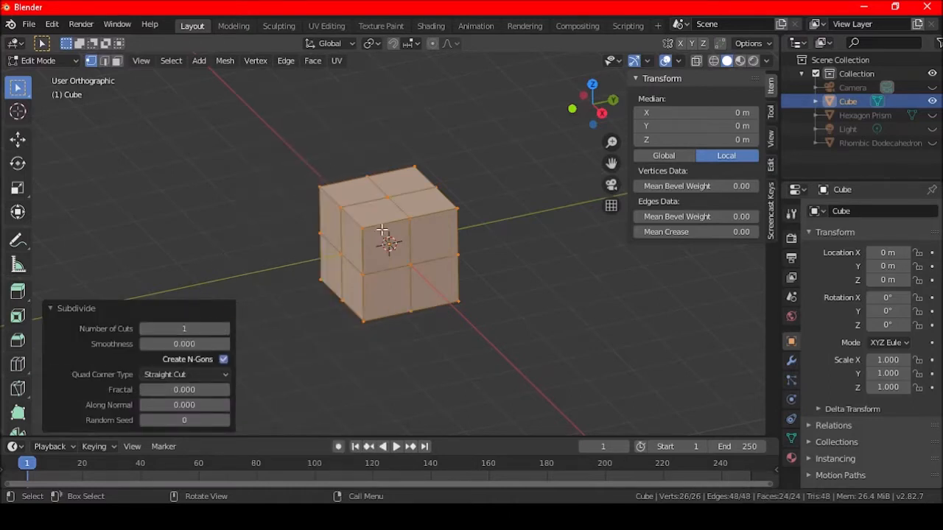
pyautogui.click(226, 328)
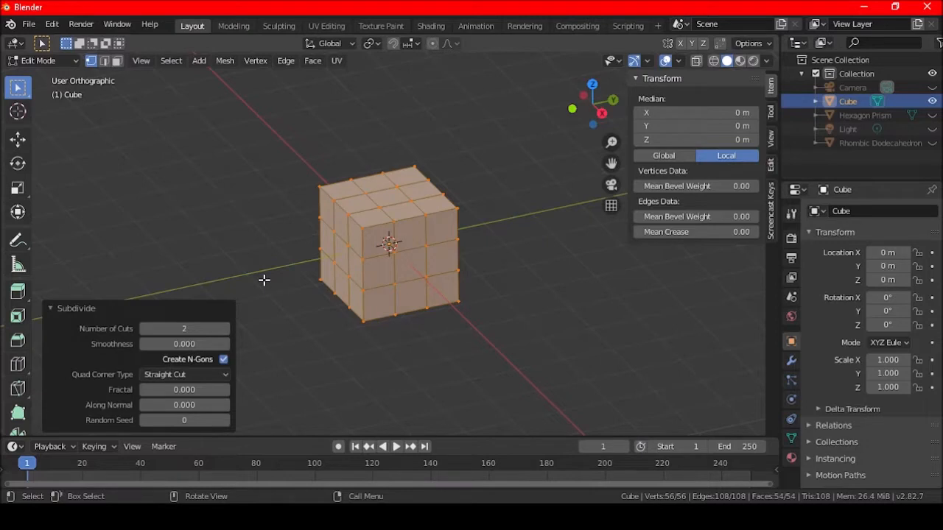
pyautogui.click(197, 330)
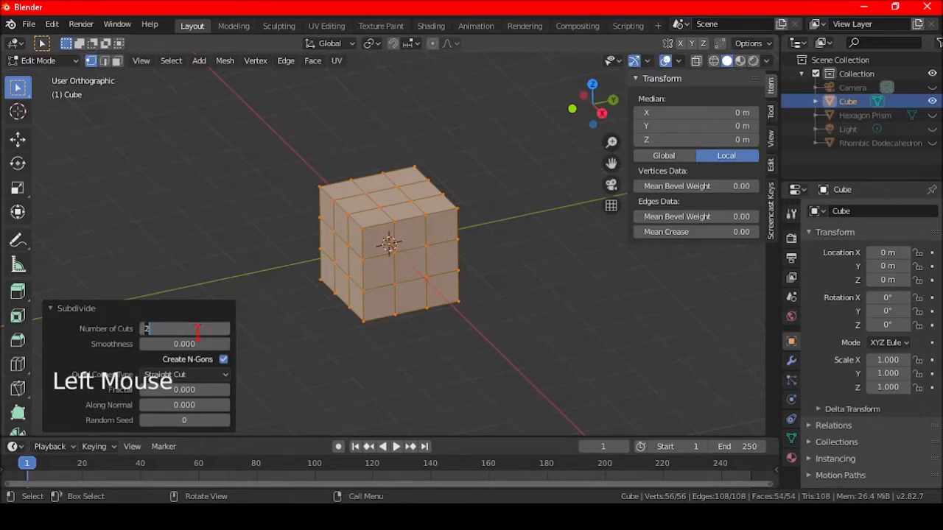
pyautogui.write('11')
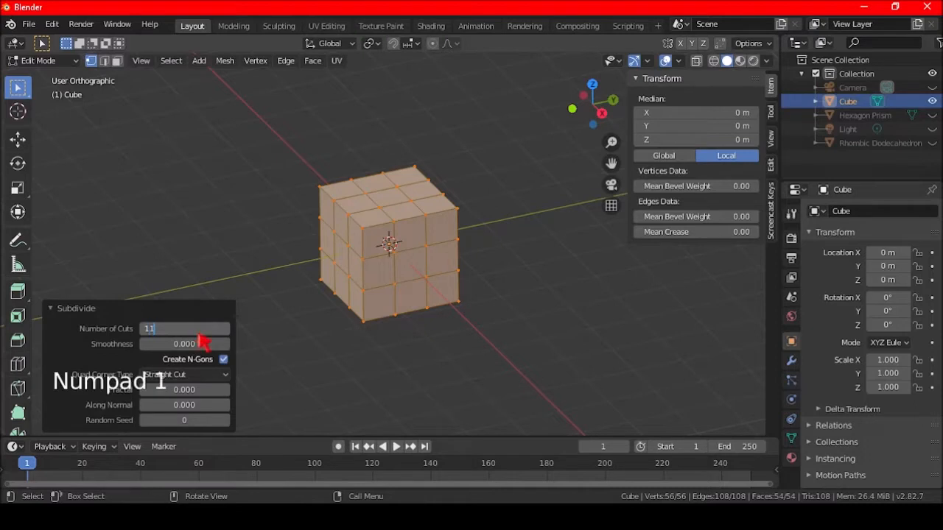
pyautogui.scroll(5, 404, 240)
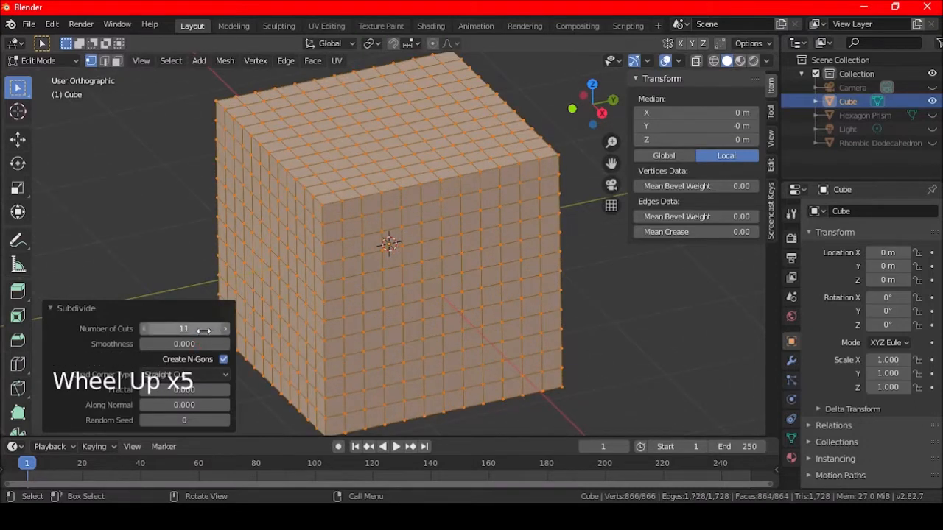
# Reduce the subdivision's number of cuts to 3.
pyautogui.click(203, 331)
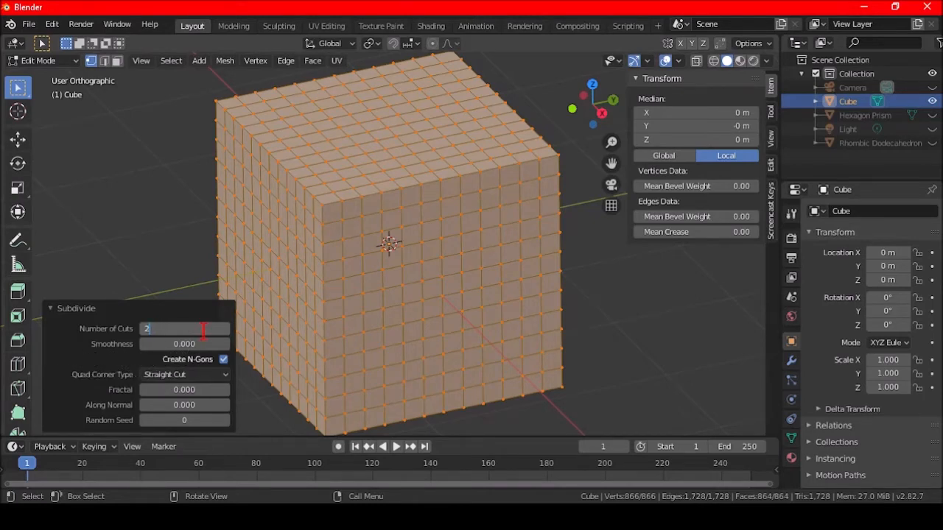
pyautogui.press('BackSpace')
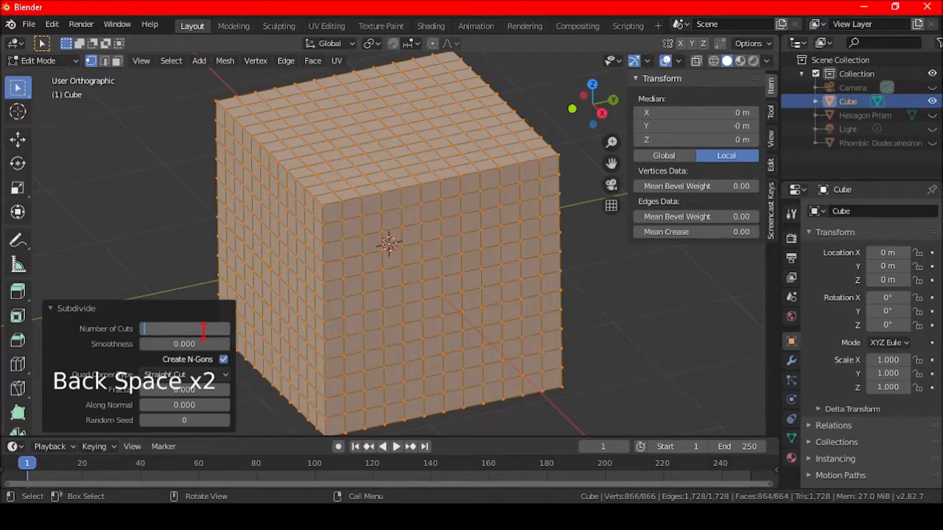
pyautogui.press('Return')
pyautogui.scroll(-3, 437, 257)
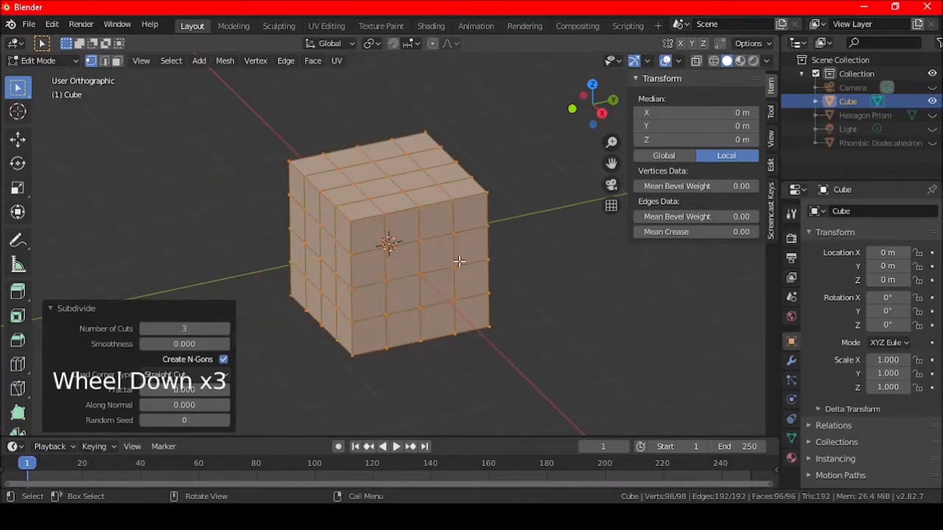
pyautogui.moveTo(464, 260); pyautogui.dragTo(421, 248, button='middle')
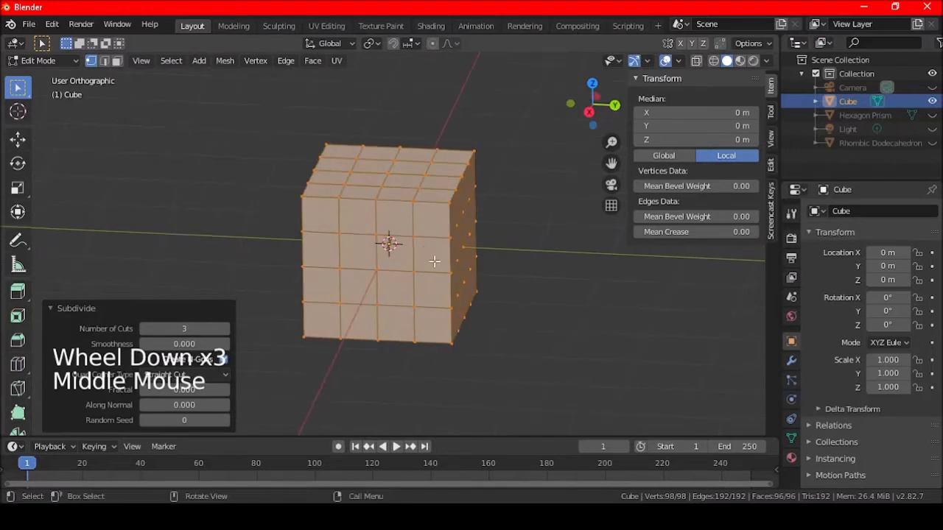
# Try to delete the two leftmost vertex columns in front view with X-ray off, and undo the deletion.
pyautogui.press('KP_1')
pyautogui.keyDown('shift'); pyautogui.moveTo(446, 227); pyautogui.dragTo(446, 252, button='middle'); pyautogui.keyUp('shift')
pyautogui.scroll(1, 446, 253)
pyautogui.press('a')
pyautogui.press('a')
pyautogui.press('a')
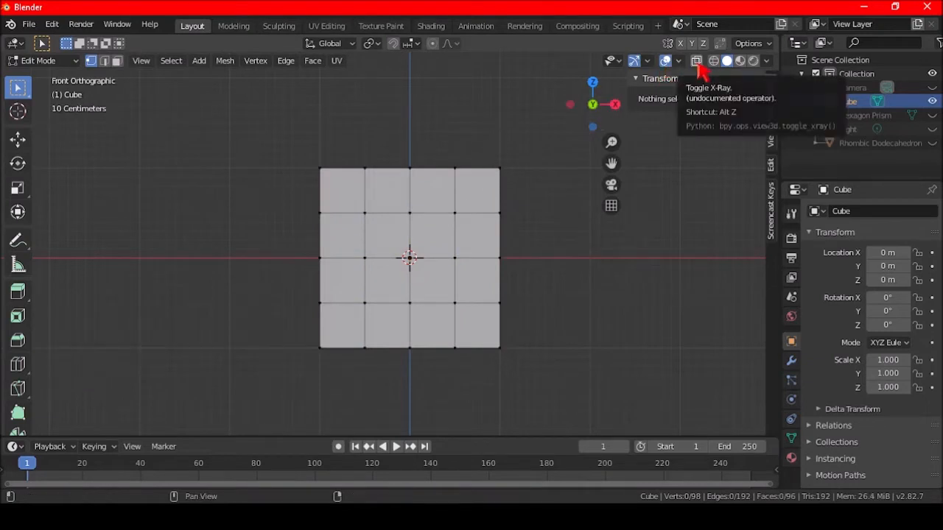
pyautogui.press('b')
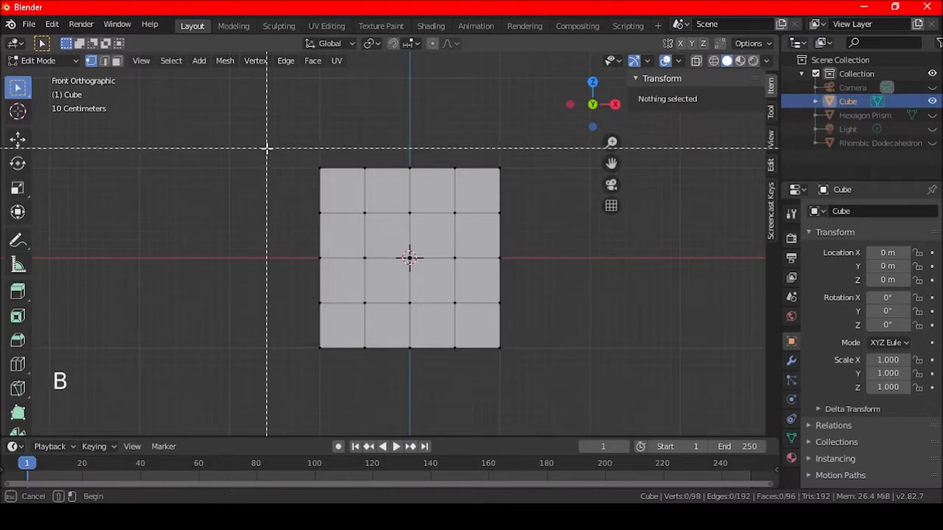
pyautogui.moveTo(253, 139); pyautogui.dragTo(389, 373)
pyautogui.press('b')
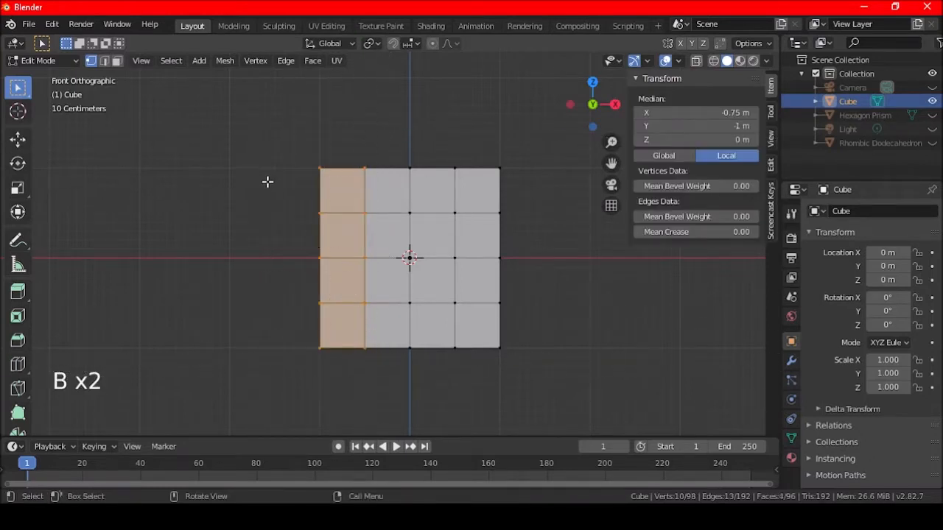
pyautogui.press('Delete')
pyautogui.click(267, 181)
pyautogui.moveTo(267, 181); pyautogui.dragTo(284, 196, button='middle')
pyautogui.hotkey('ctrl', 'z')
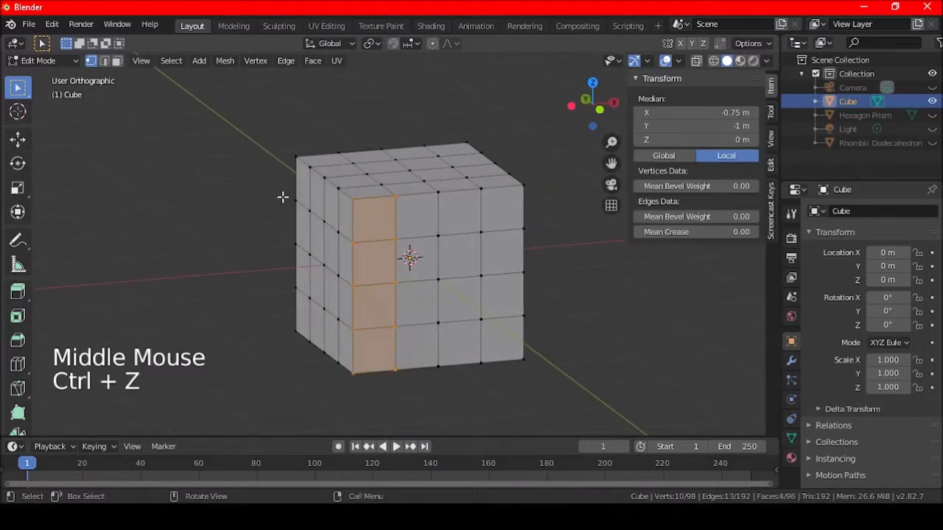
# Deselect the whole mesh in front view and turn on X-ray.
pyautogui.press('KP_1')
pyautogui.press('a')
pyautogui.press('a')
pyautogui.press('a')
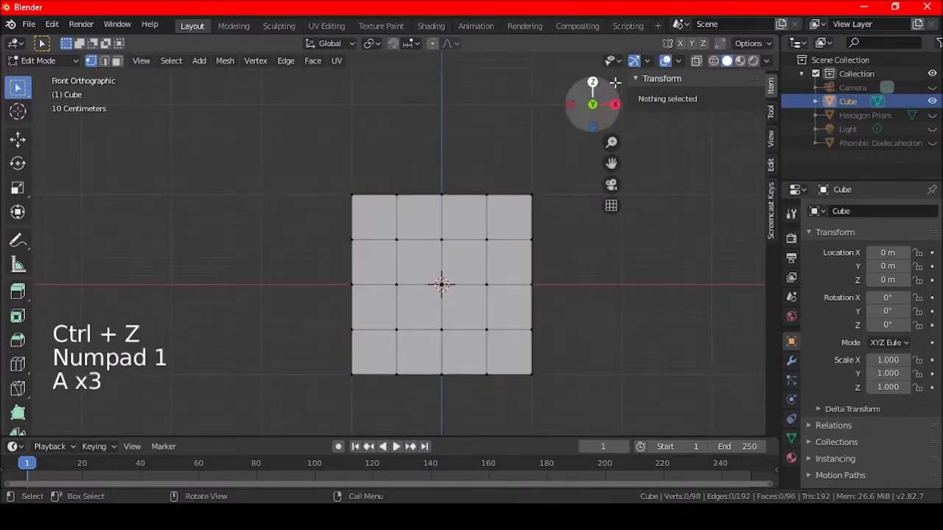
pyautogui.click(696, 62)
pyautogui.keyDown('shift'); pyautogui.moveTo(439, 187); pyautogui.dragTo(372, 150, button='middle'); pyautogui.keyUp('shift')
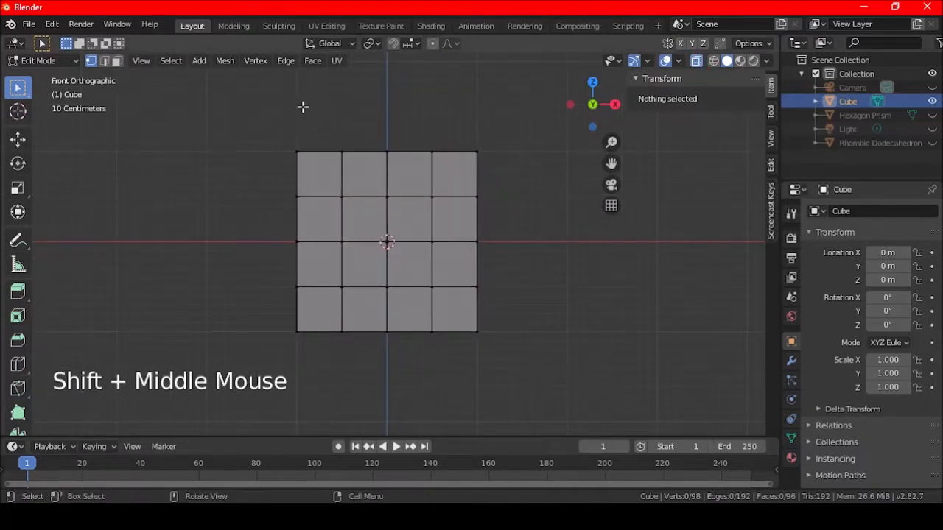
# Box-select the two leftmost vertex columns through the full depth of the cube and delete their vertices.
pyautogui.press('b')
pyautogui.moveTo(227, 113); pyautogui.dragTo(340, 333)
pyautogui.press('b')
pyautogui.rightClick(255, 142)
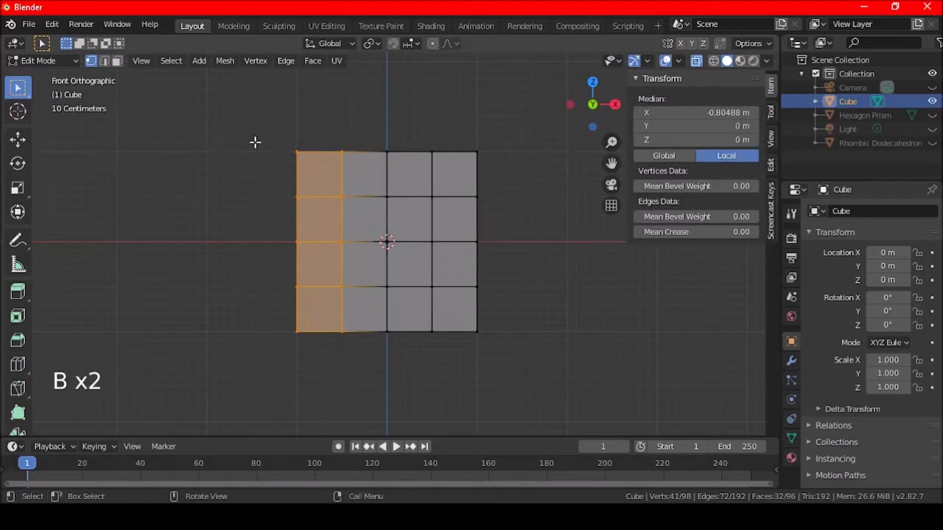
pyautogui.press('Delete')
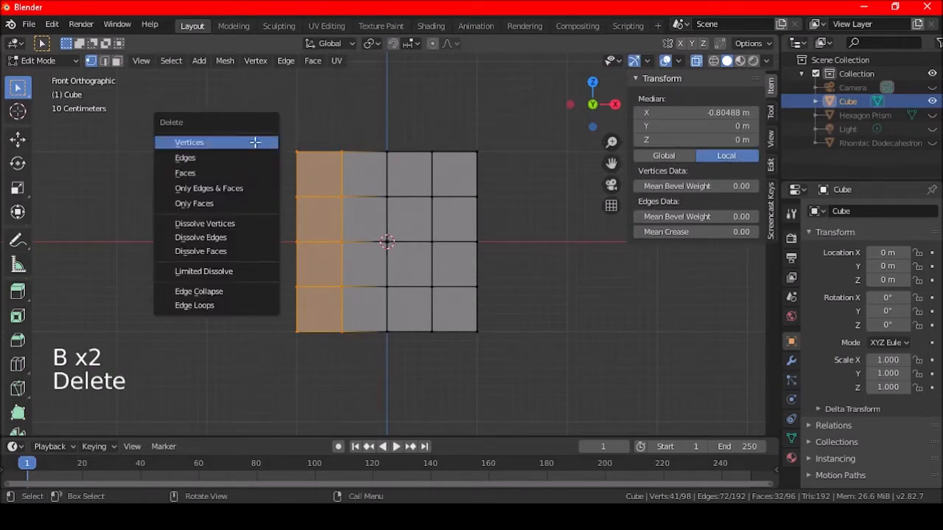
pyautogui.click(256, 142)
pyautogui.moveTo(254, 141); pyautogui.dragTo(352, 215, button='middle')
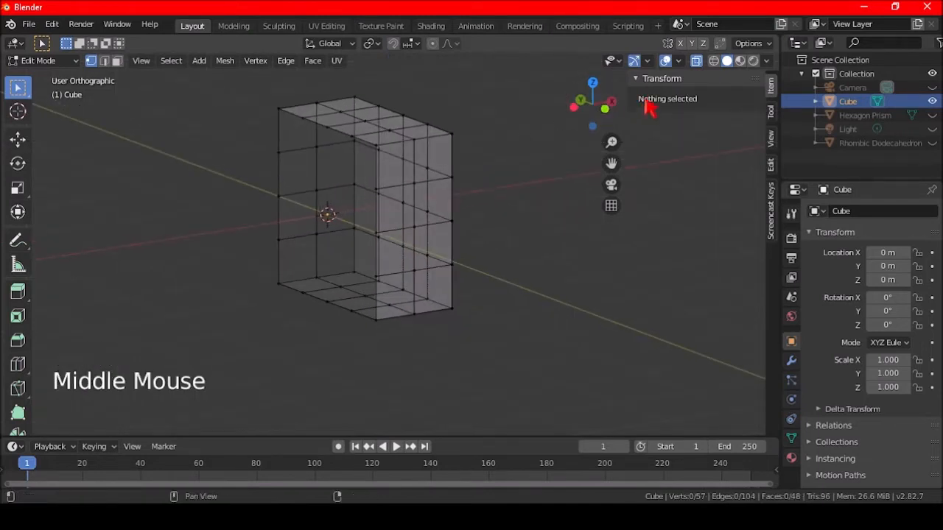
# Turn off X-ray and return the half cube to Object Mode with its modifier properties open.
pyautogui.click(696, 60)
pyautogui.moveTo(459, 164)
pyautogui.keyDown('shift'); pyautogui.mouseDown(button='middle')
pyautogui.moveTo(490, 216)
pyautogui.moveTo(433, 213)
pyautogui.mouseUp(button='middle'); pyautogui.keyUp('shift')
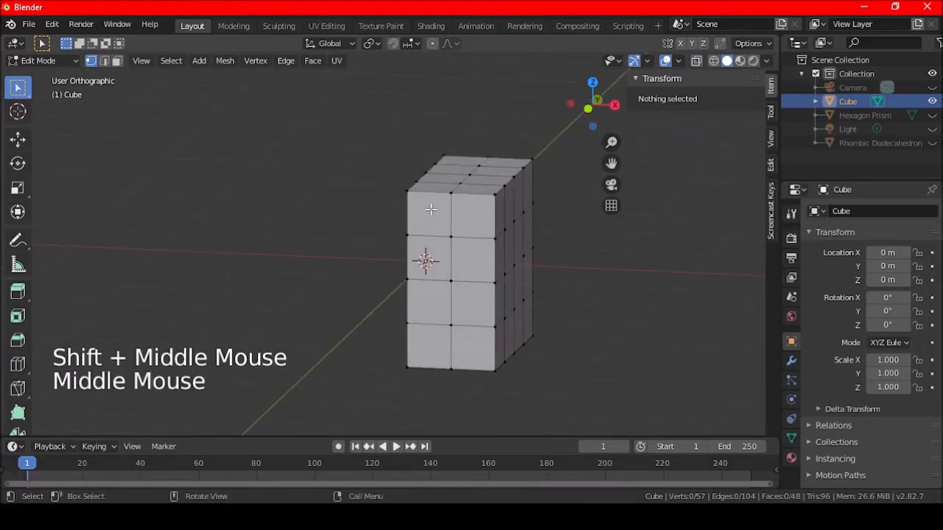
pyautogui.press('Tab')
pyautogui.scroll(-2, 394, 200)
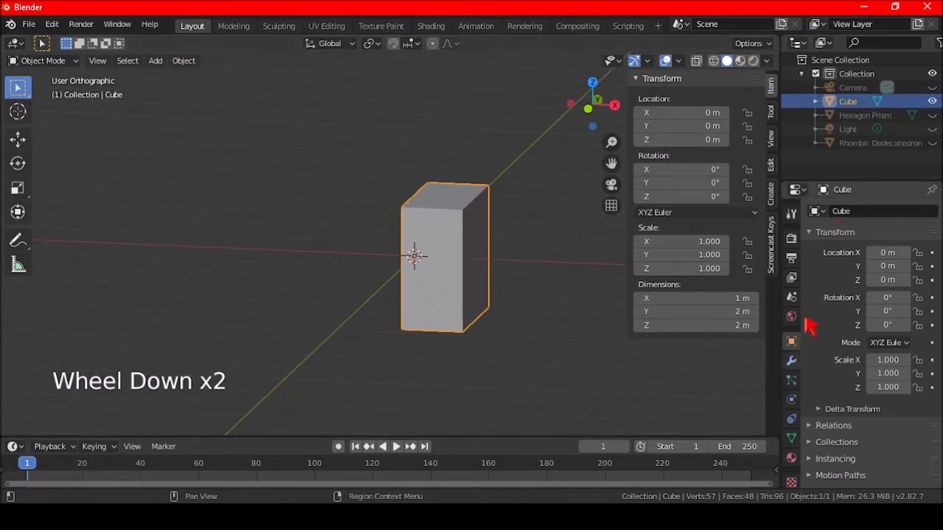
pyautogui.click(429, 193)
# Undo the half deletion and the subdivision to get back the plain, undivided cube.
pyautogui.hotkey('ctrl', 'z')
pyautogui.hotkey('ctrl', 'z')
pyautogui.hotkey('ctrl', 'z')
pyautogui.hotkey('ctrl', 'z')
pyautogui.hotkey('ctrl', 'z')
pyautogui.hotkey('ctrl', 'z')
pyautogui.hotkey('ctrl', 'z')
pyautogui.hotkey('ctrl', 'z')
pyautogui.hotkey('ctrl', 'z')
pyautogui.hotkey('ctrl', 'z')
pyautogui.hotkey('ctrl', 'z')
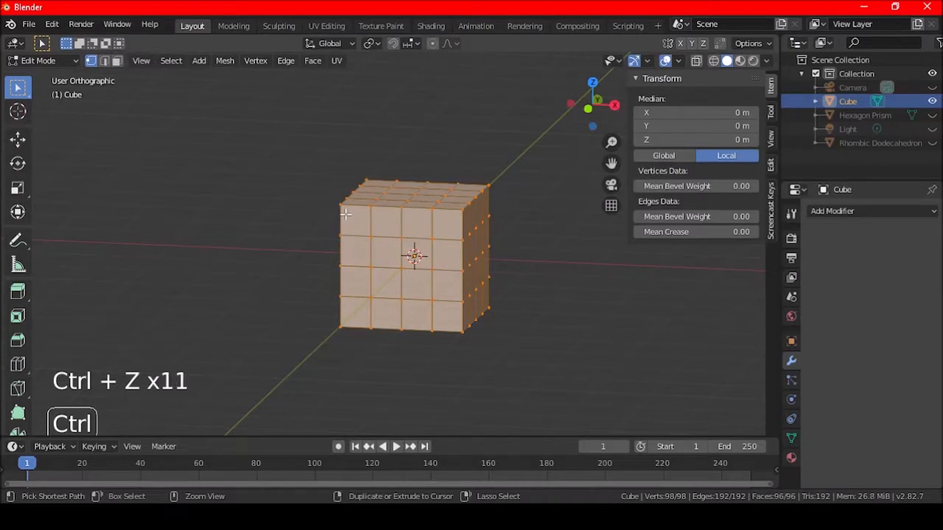
pyautogui.hotkey('ctrl', 'z')
pyautogui.hotkey('ctrl', 'z')
pyautogui.hotkey('ctrl', 'z')
# Subdivide the whole cube in Edit Mode with 3 cuts.
pyautogui.press('Tab')
pyautogui.rightClick(332, 157)
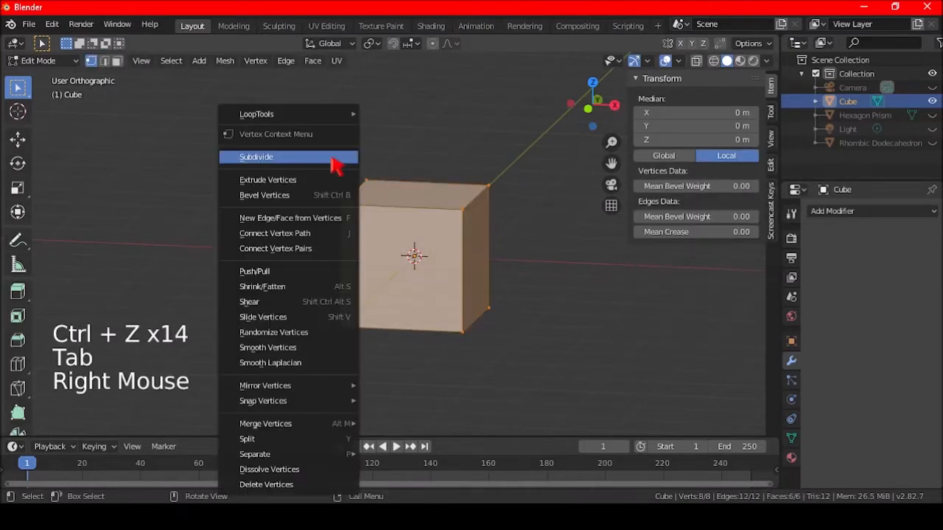
pyautogui.click(327, 159)
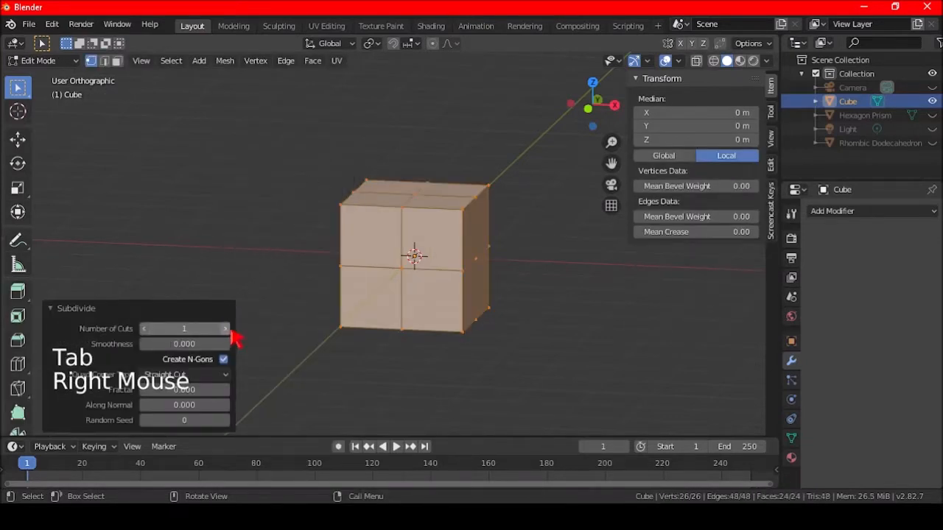
pyautogui.click(228, 329)
pyautogui.click(228, 329)
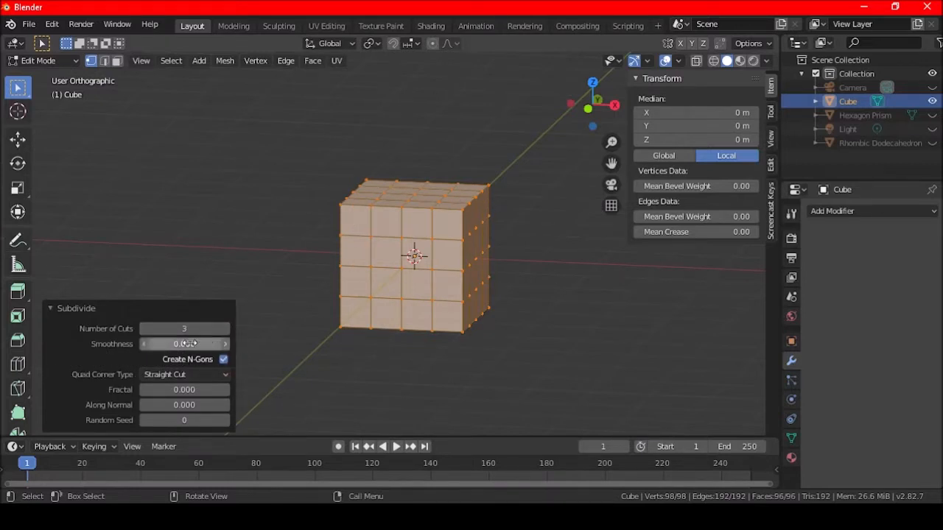
# Set the subdivision's smoothness to 1.000 to round the cube, and view it from the front.
pyautogui.moveTo(170, 346)
pyautogui.mouseDown()
pyautogui.moveTo(184, 345)
pyautogui.moveTo(172, 344)
pyautogui.mouseUp()
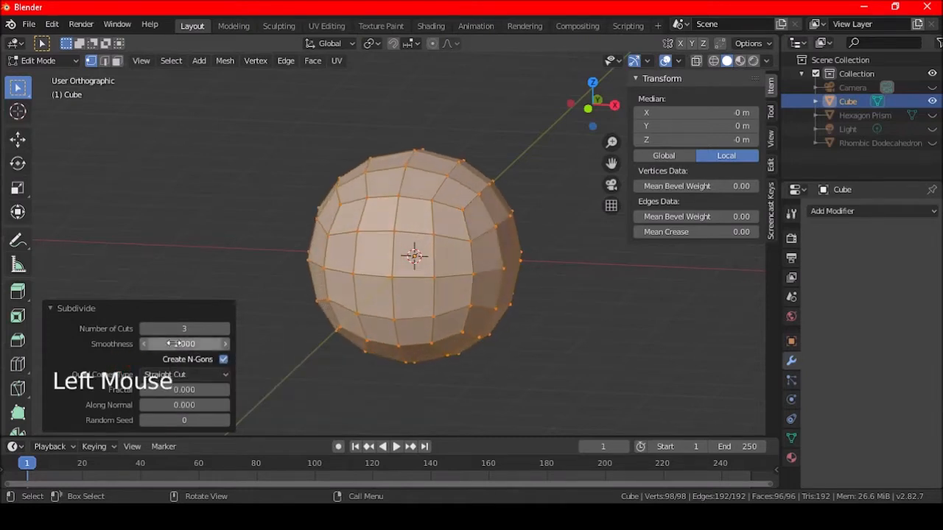
pyautogui.moveTo(405, 249); pyautogui.dragTo(418, 249, button='middle')
pyautogui.press('KP_1')
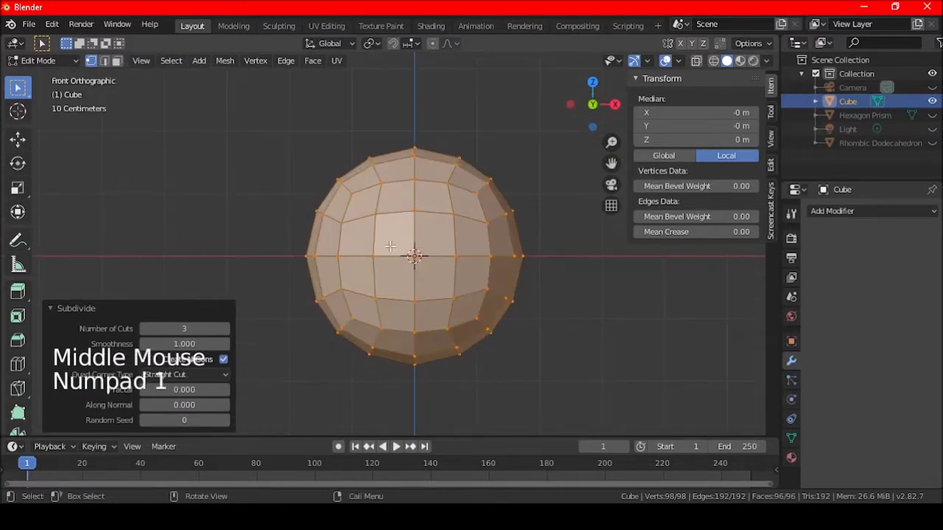
# With X-ray on, select the vertices of the rounded mesh's negative-X half and delete them, keeping the centre line.
pyautogui.press('a')
pyautogui.press('a')
pyautogui.press('a')
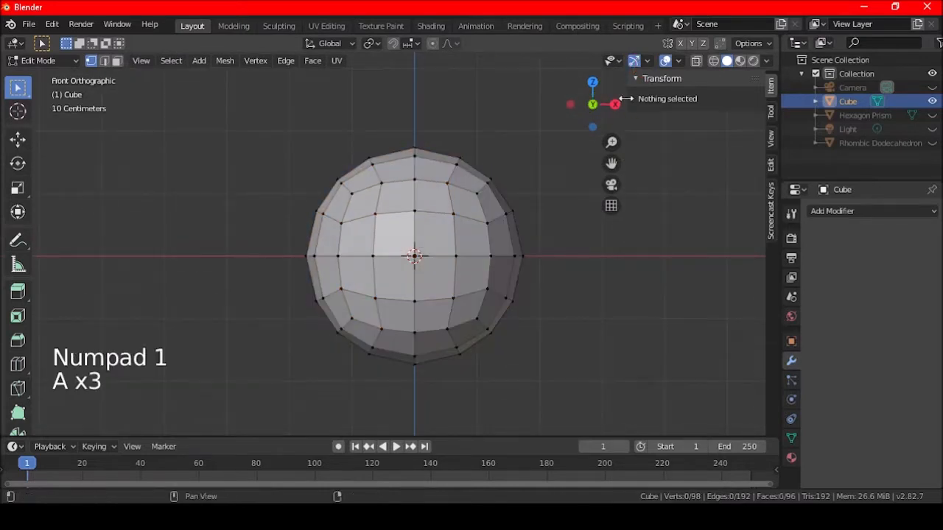
pyautogui.click(696, 60)
pyautogui.press('b')
pyautogui.moveTo(236, 119); pyautogui.dragTo(402, 386)
pyautogui.press('b')
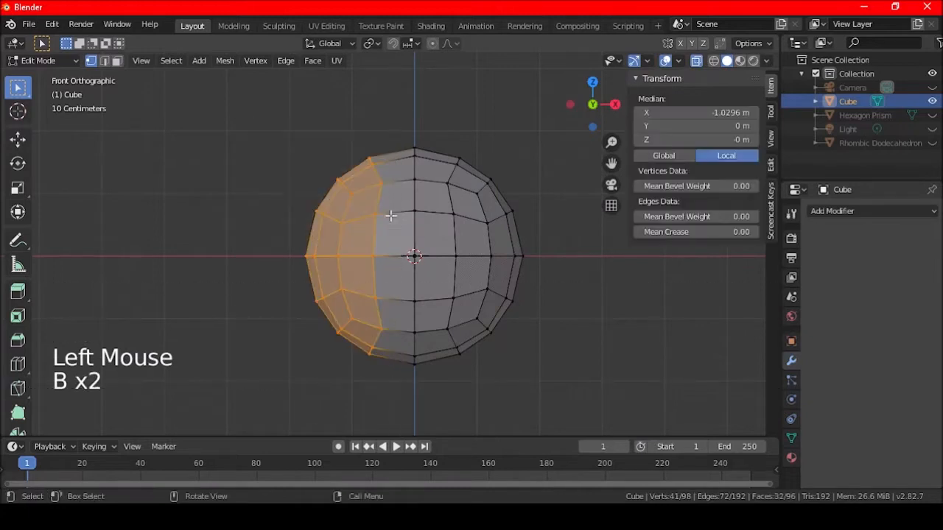
pyautogui.press('Delete')
pyautogui.click(389, 215)
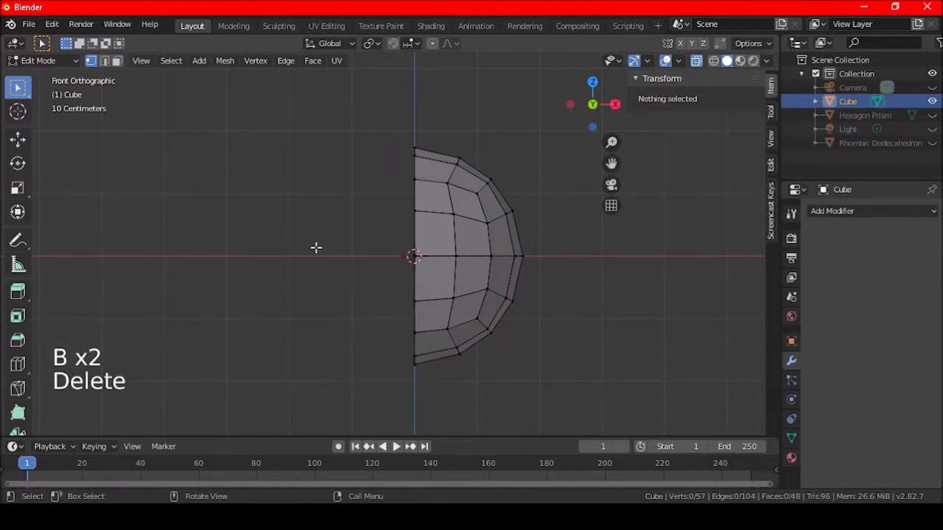
# Return the half mesh to Object Mode with X-ray off and add a Mirror modifier across the X axis.
pyautogui.moveTo(315, 248); pyautogui.dragTo(343, 236, button='middle')
pyautogui.press('Tab')
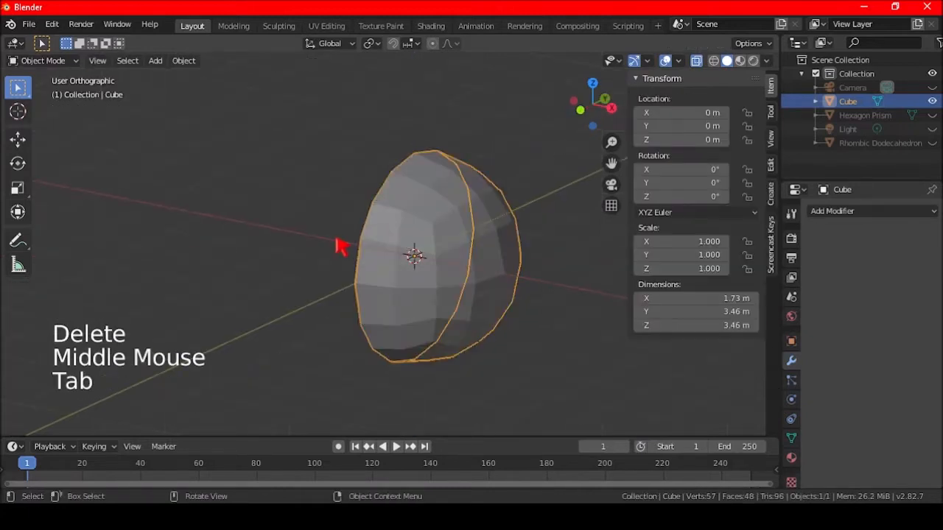
pyautogui.click(695, 61)
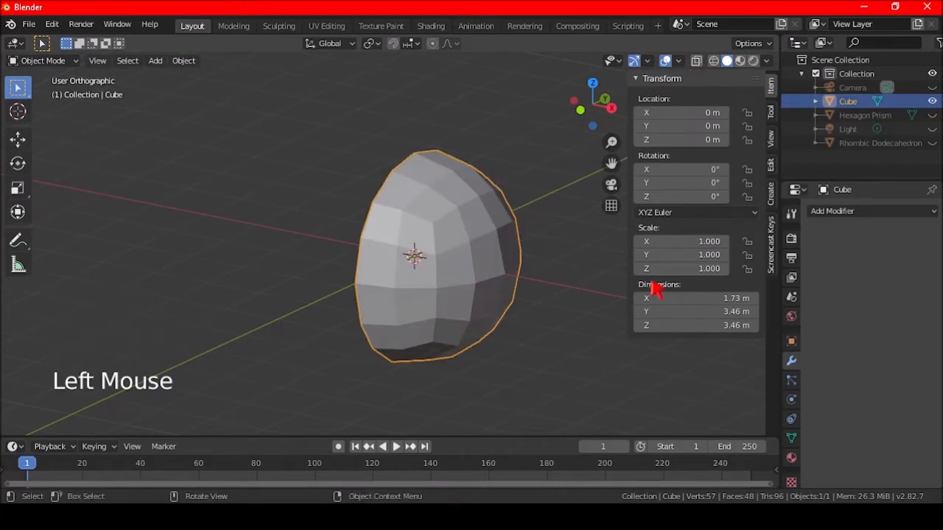
pyautogui.click(845, 214)
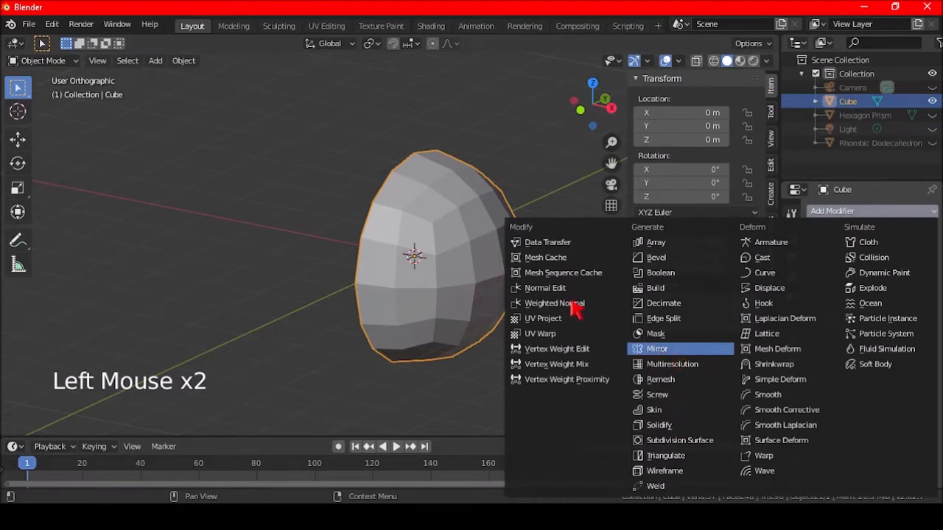
pyautogui.moveTo(463, 240); pyautogui.dragTo(496, 248, button='middle')
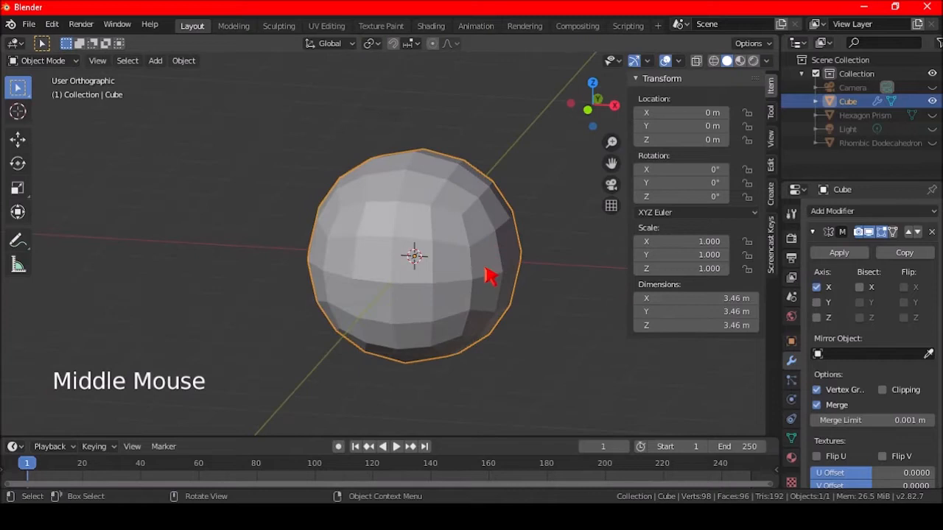
# Add a Subdivision Surface modifier with 2 viewport subdivisions and collapse the Mirror modifier's settings.
pyautogui.click(839, 211)
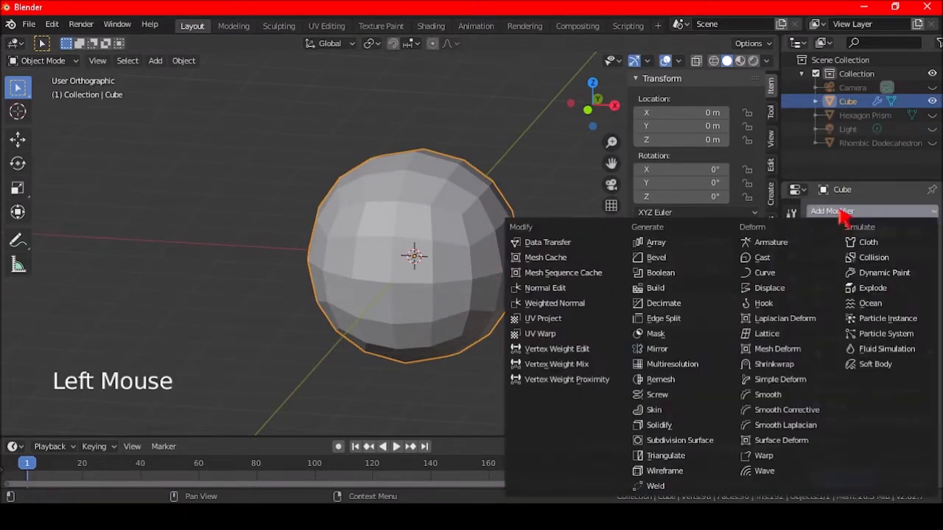
pyautogui.click(682, 445)
pyautogui.scroll(-11, 873, 442)
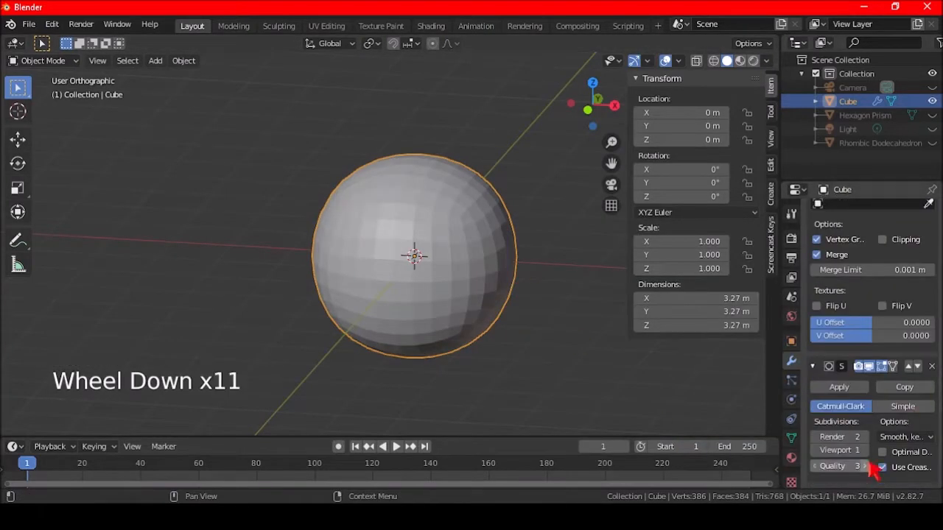
pyautogui.click(868, 450)
pyautogui.scroll(9, 866, 451)
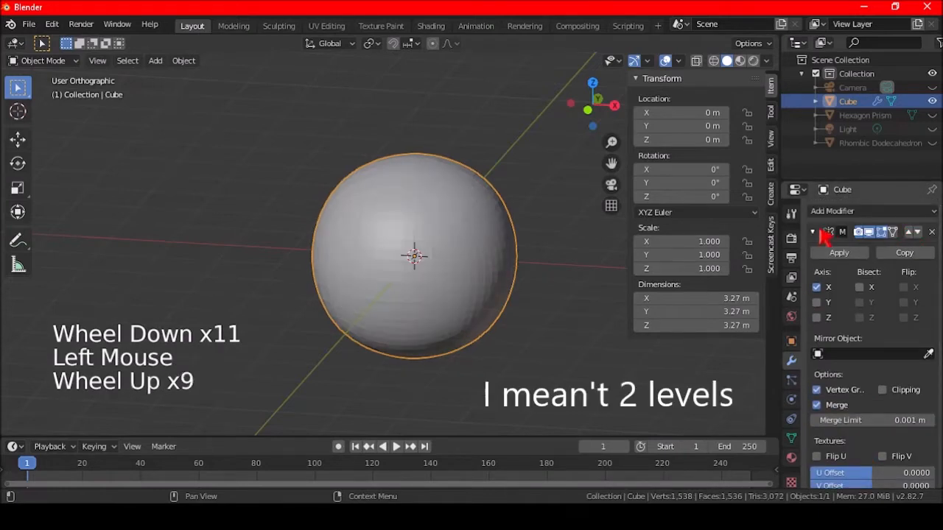
pyautogui.click(820, 230)
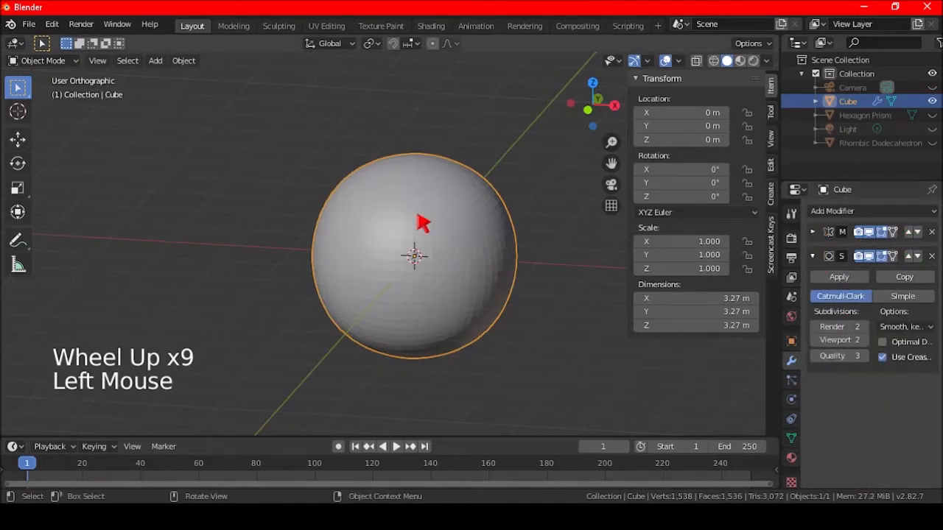
# Shade the mirrored sphere smooth.
pyautogui.rightClick(377, 187)
pyautogui.click(377, 188)
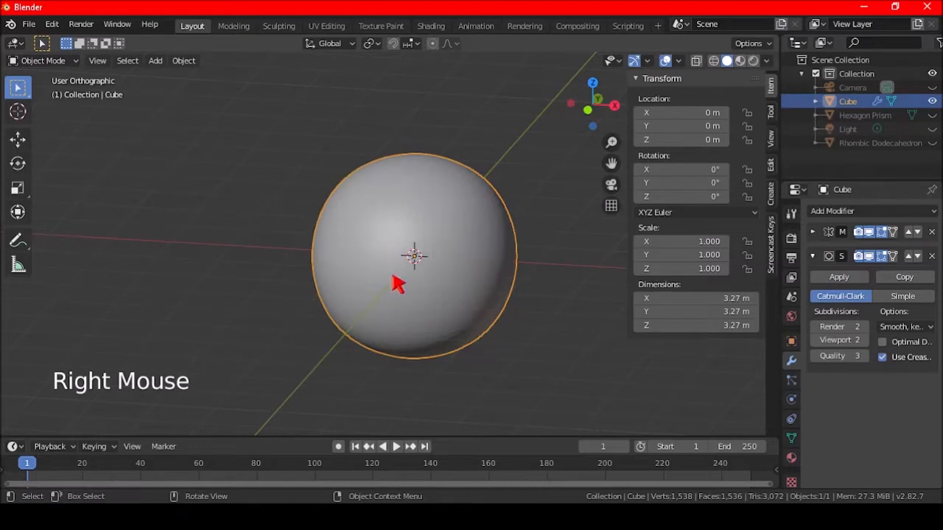
pyautogui.moveTo(398, 285); pyautogui.dragTo(498, 141, button='middle')
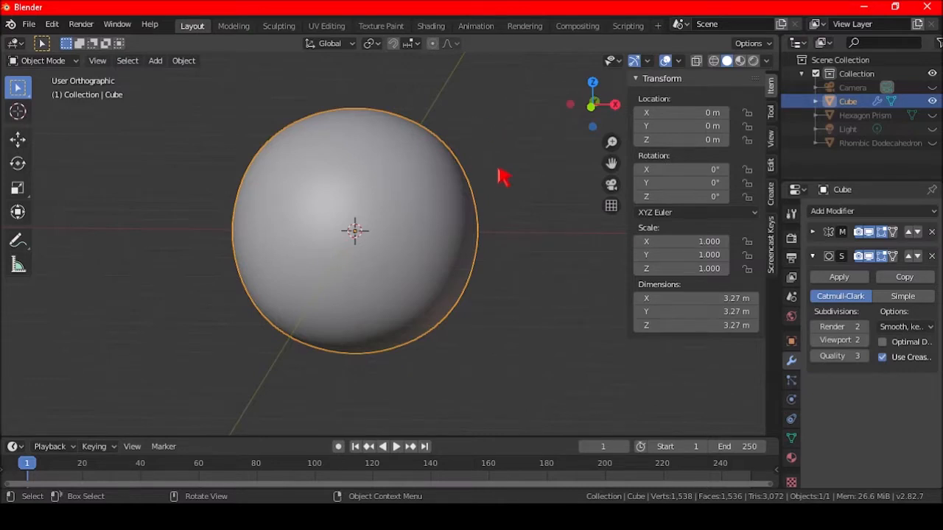
# In Edit Mode with face selection, select the 2 by 2 block of front faces below the equator beside the mirror line.
pyautogui.press('Tab')
pyautogui.moveTo(466, 207); pyautogui.dragTo(471, 208, button='middle')
pyautogui.click(116, 61)
pyautogui.keyDown('shift'); pyautogui.moveTo(346, 243); pyautogui.dragTo(326, 212, button='middle'); pyautogui.keyUp('shift')
pyautogui.click(319, 231)
pyautogui.keyDown('shift'); pyautogui.click(368, 234); pyautogui.keyUp('shift')
pyautogui.keyDown('shift'); pyautogui.click(368, 265); pyautogui.keyUp('shift')
pyautogui.keyDown('shift'); pyautogui.click(323, 267); pyautogui.keyUp('shift')
pyautogui.moveTo(460, 277); pyautogui.dragTo(415, 274, button='middle')
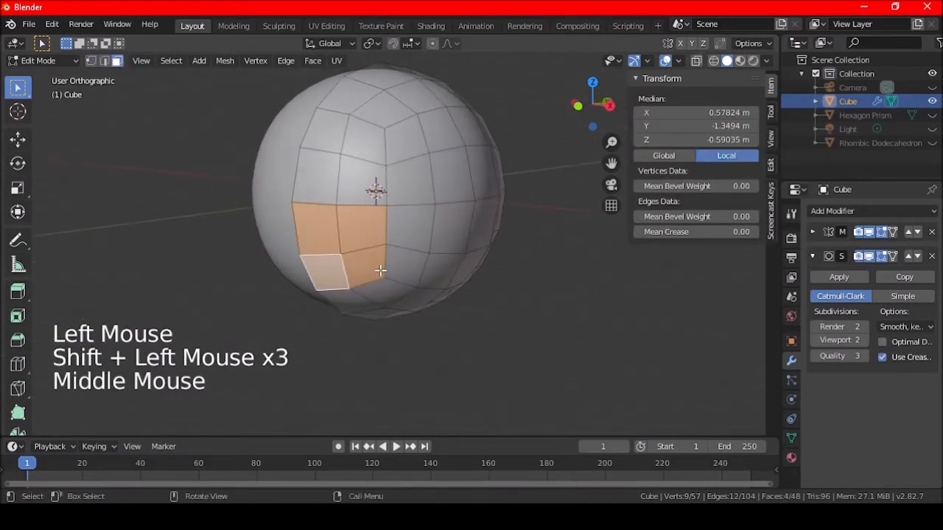
# Enable Clipping in the Mirror modifier and view the selected faces from the right side.
pyautogui.press('KP_3')
pyautogui.scroll(1, 489, 302)
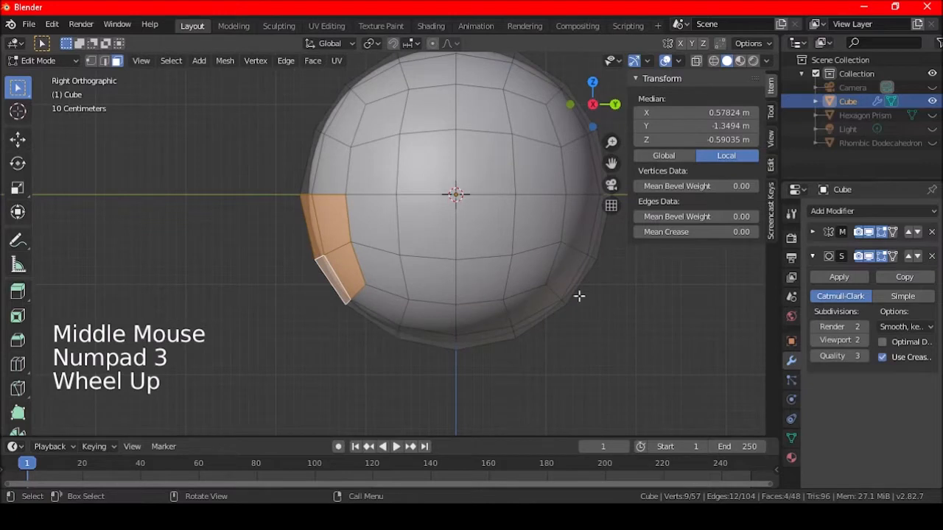
pyautogui.click(812, 232)
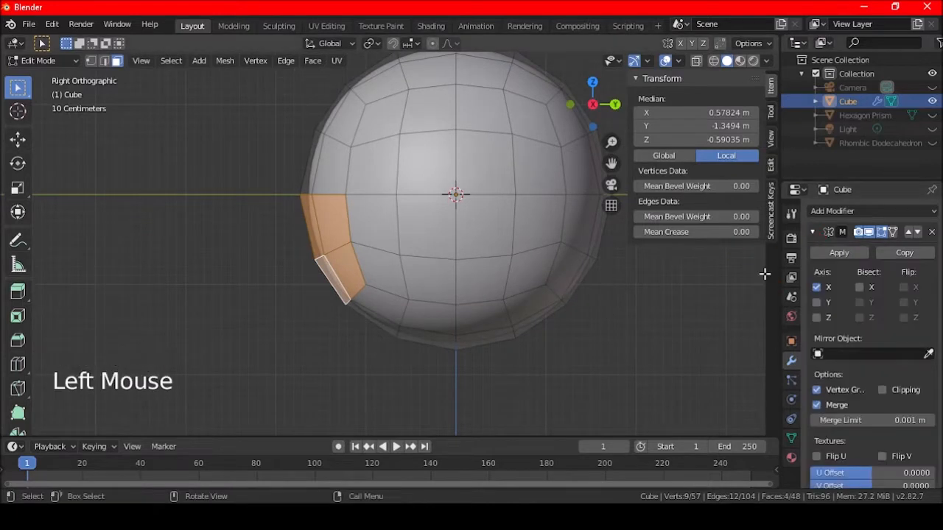
pyautogui.click(882, 390)
pyautogui.moveTo(434, 261)
pyautogui.mouseDown(button='middle')
pyautogui.moveTo(419, 253)
pyautogui.moveTo(428, 256)
pyautogui.mouseUp(button='middle')
pyautogui.press('KP_3')
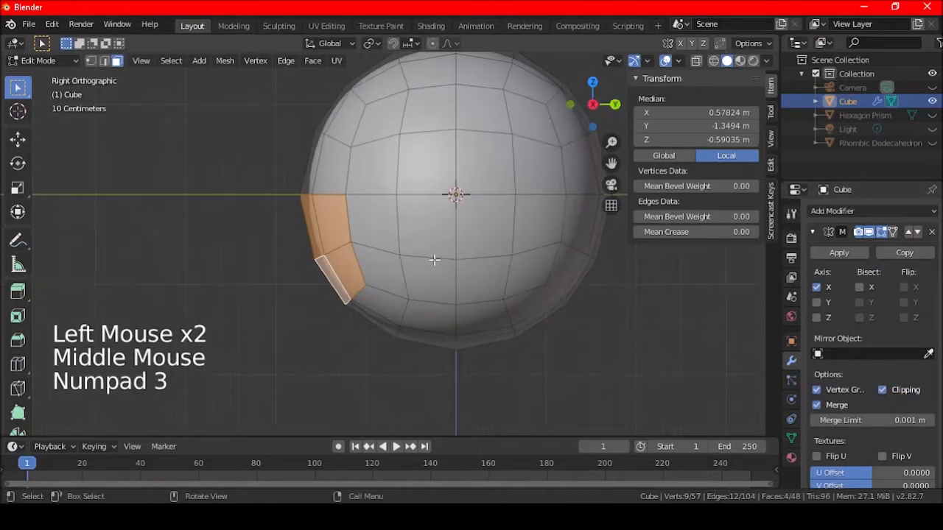
# Extrude the four selected faces outward about 0.99 m and scale the new end to about 0.72.
pyautogui.press('e')
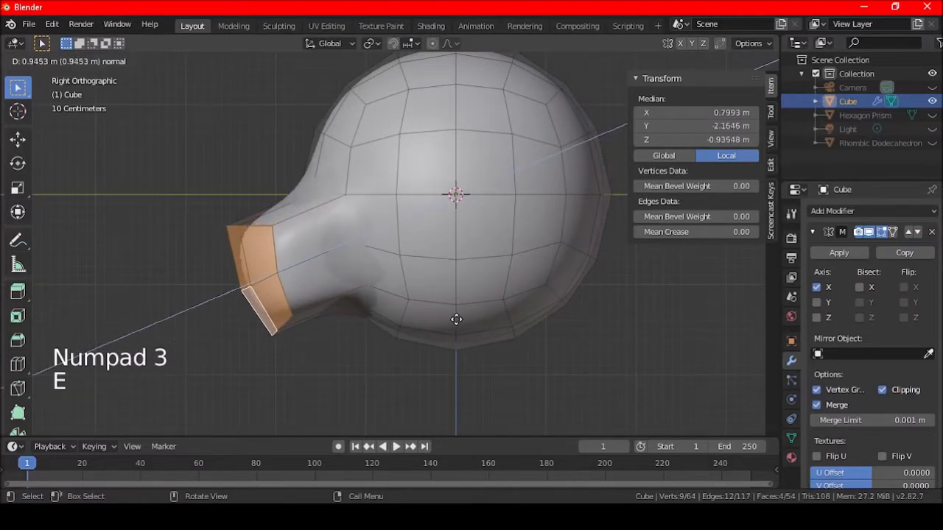
pyautogui.click(431, 300)
pyautogui.moveTo(431, 300); pyautogui.dragTo(501, 311, button='middle')
pyautogui.press('s')
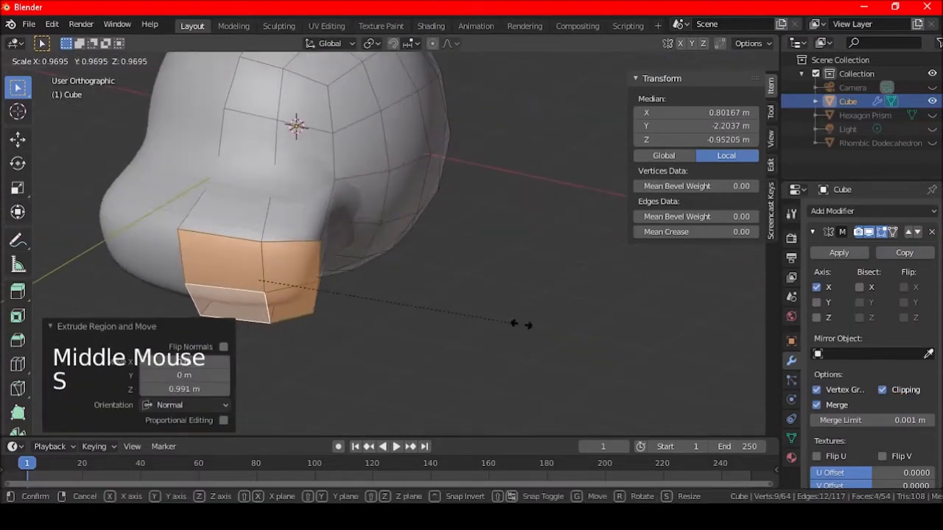
pyautogui.click(461, 294)
# Move the extrusion's end faces along X toward the mirror plane until their inner edges meet it.
pyautogui.press('g')
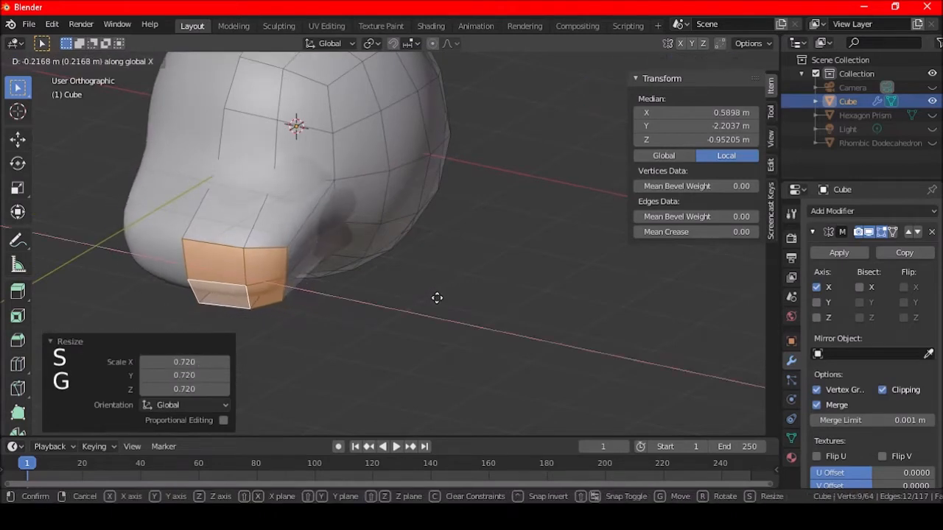
pyautogui.click(434, 297)
pyautogui.moveTo(434, 297); pyautogui.dragTo(473, 280, button='middle')
pyautogui.scroll(2, 431, 309)
pyautogui.keyDown('shift'); pyautogui.moveTo(432, 310); pyautogui.dragTo(427, 250, button='middle'); pyautogui.keyUp('shift')
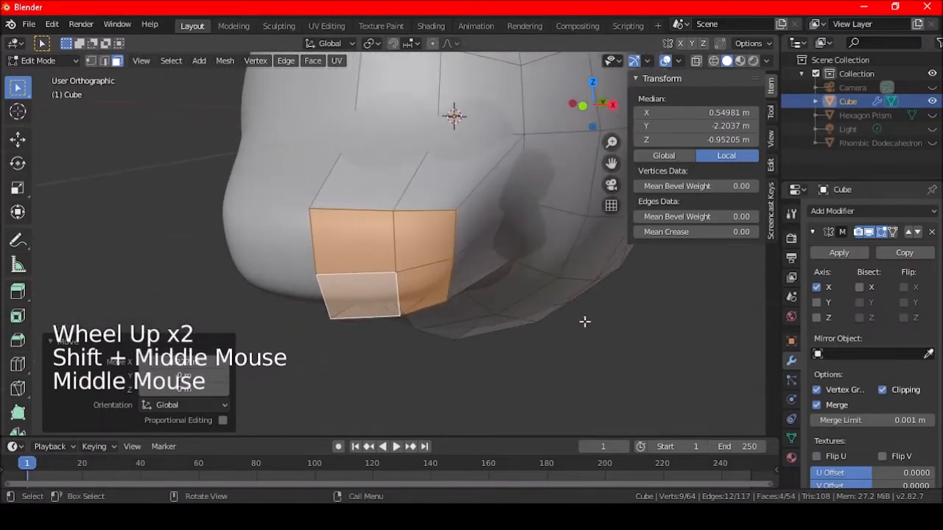
# Inset the protrusion's end faces about 0.14 m, compare the result with Boundary on, and leave Boundary off.
pyautogui.press('i')
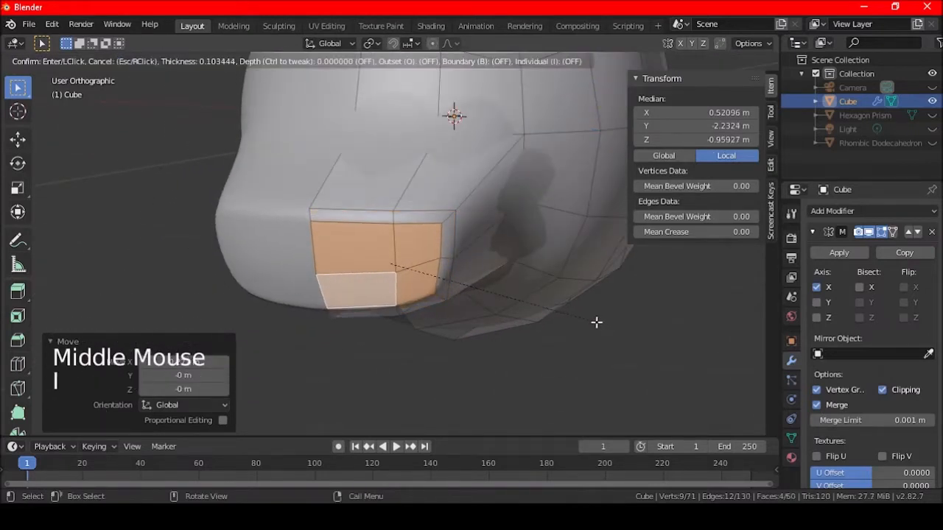
pyautogui.click(593, 321)
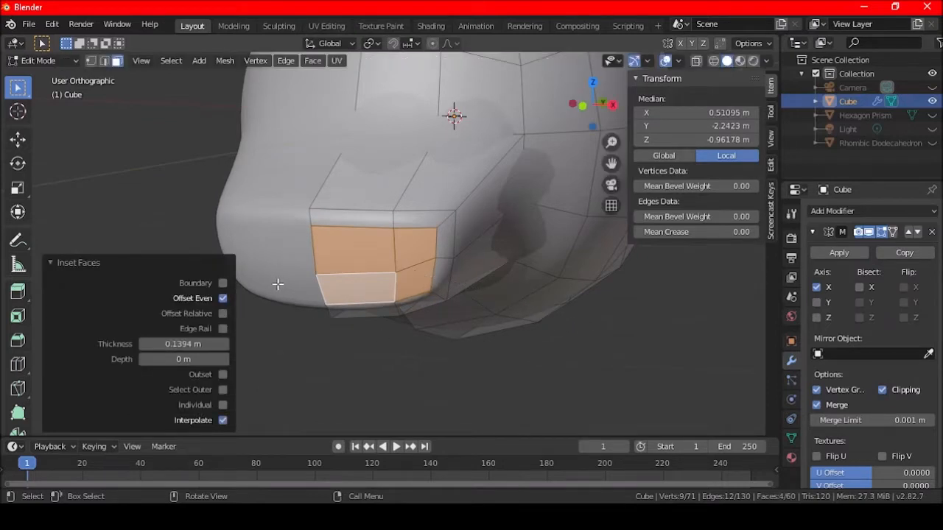
pyautogui.click(222, 283)
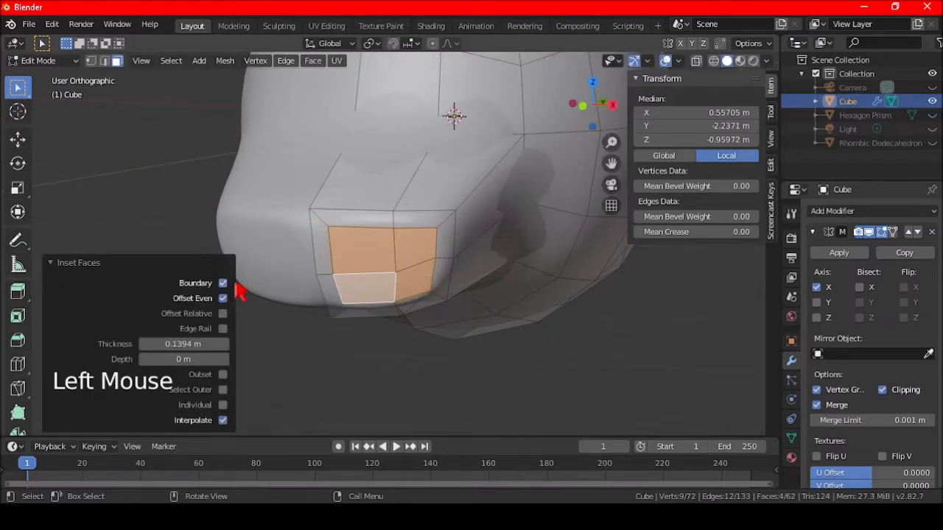
pyautogui.moveTo(316, 245); pyautogui.dragTo(349, 242, button='middle')
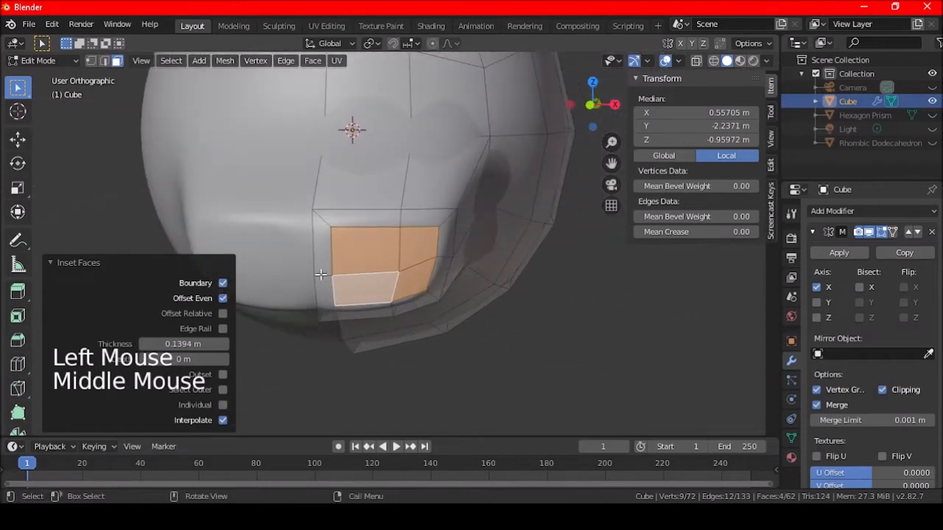
pyautogui.moveTo(415, 262); pyautogui.dragTo(420, 316, button='middle')
pyautogui.click(222, 283)
# From the right side view, extrude the inset faces about 0.49 m inward to hollow out the protrusion.
pyautogui.press('KP_3')
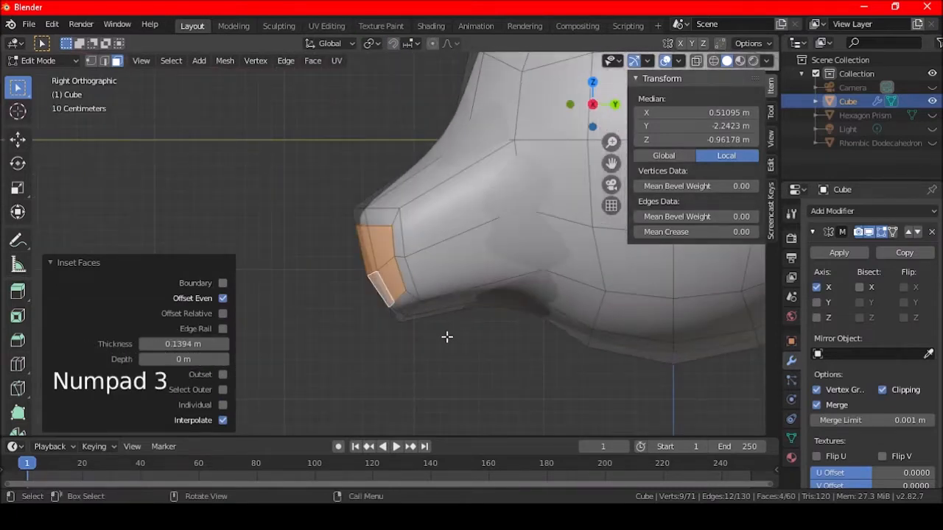
pyautogui.press('e')
pyautogui.click(498, 312)
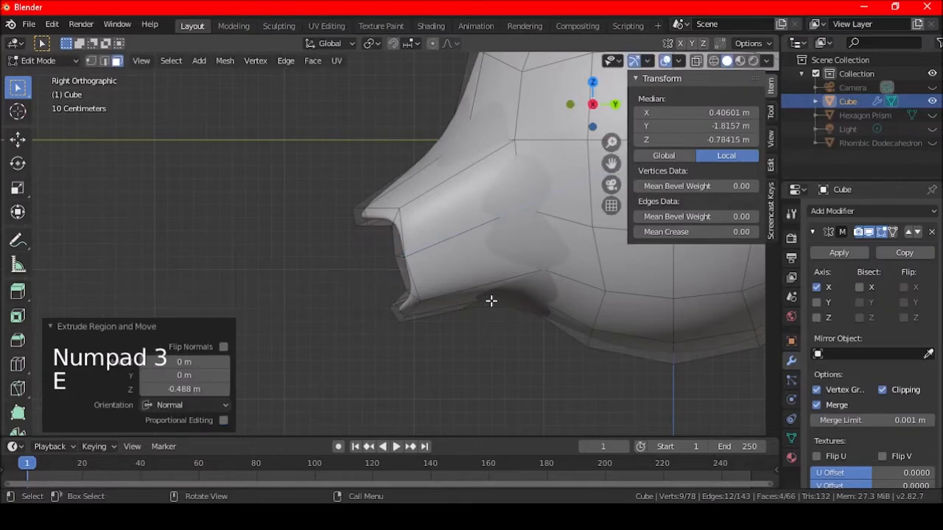
# Turn on X-ray, move the cavity's inner faces slightly deeper, and rotate them about 13.4° in the side view.
pyautogui.click(695, 60)
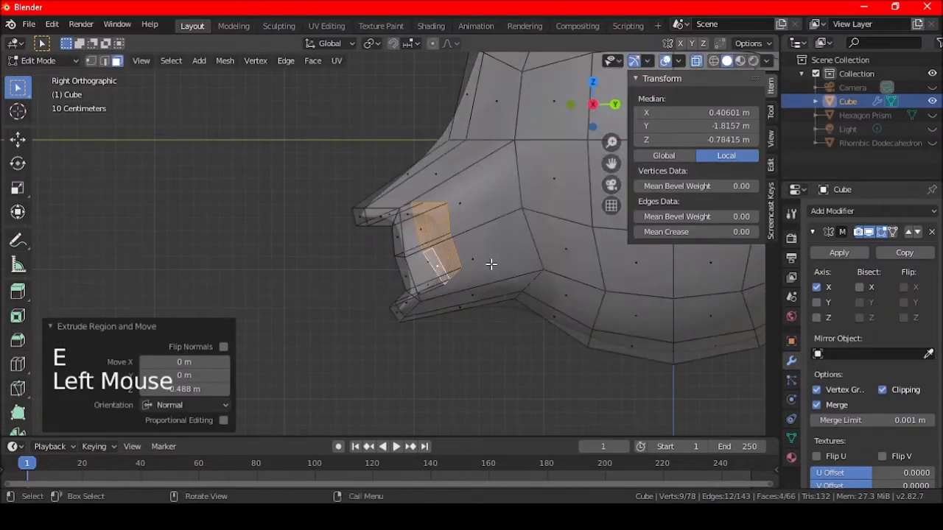
pyautogui.press('g')
pyautogui.click(467, 305)
pyautogui.press('r')
pyautogui.click(475, 338)
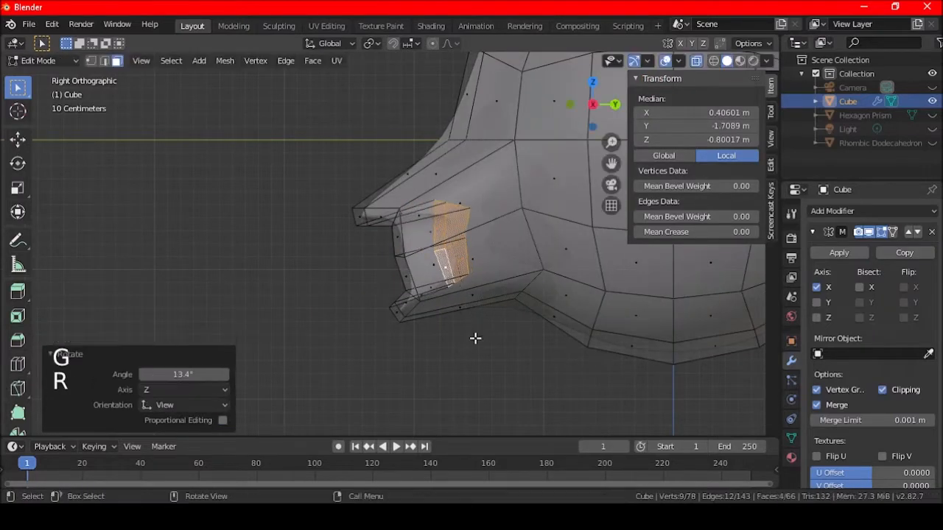
# From the top view, flip the cavity's inner faces along Y with a scale of -1.
pyautogui.press('KP_7')
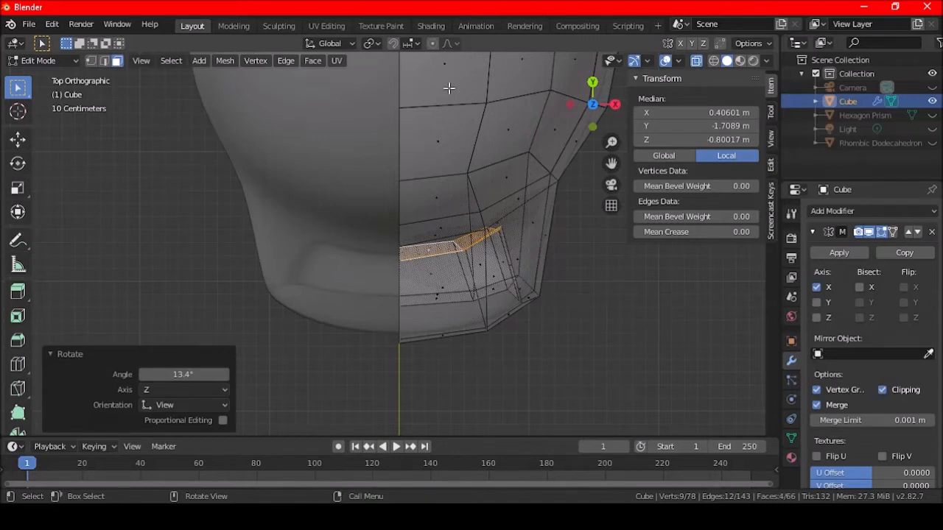
pyautogui.press('s')
pyautogui.write('y')
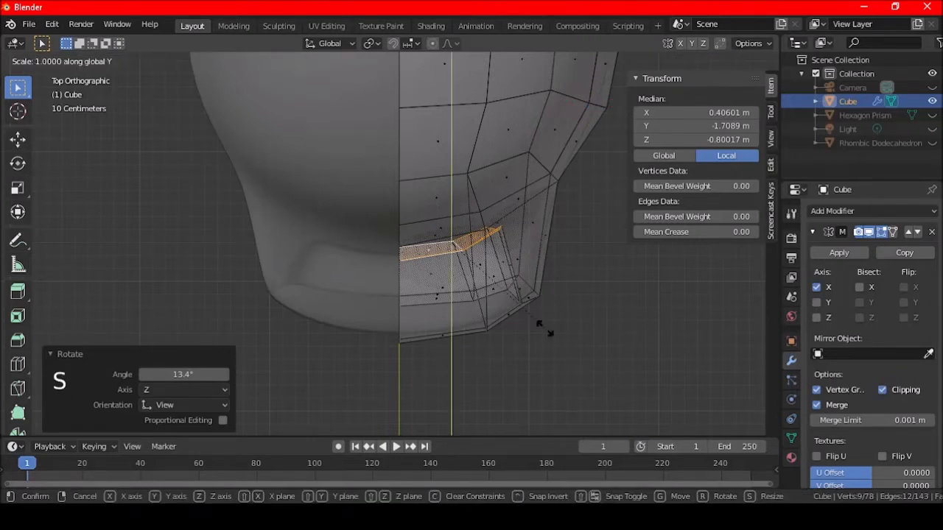
pyautogui.write('-1')
pyautogui.press('Return')
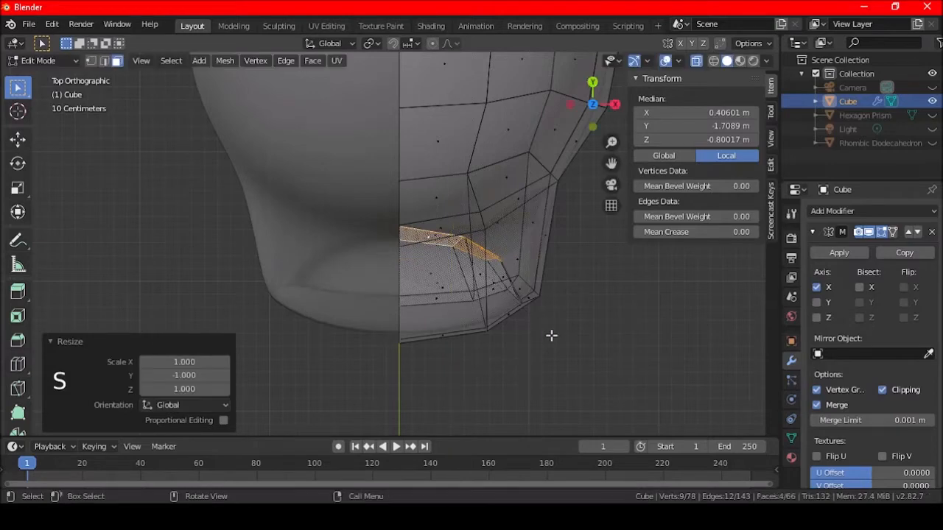
# Move the flipped inner faces about 0.43 m deeper along Y and about 0.09 m along X.
pyautogui.press('g')
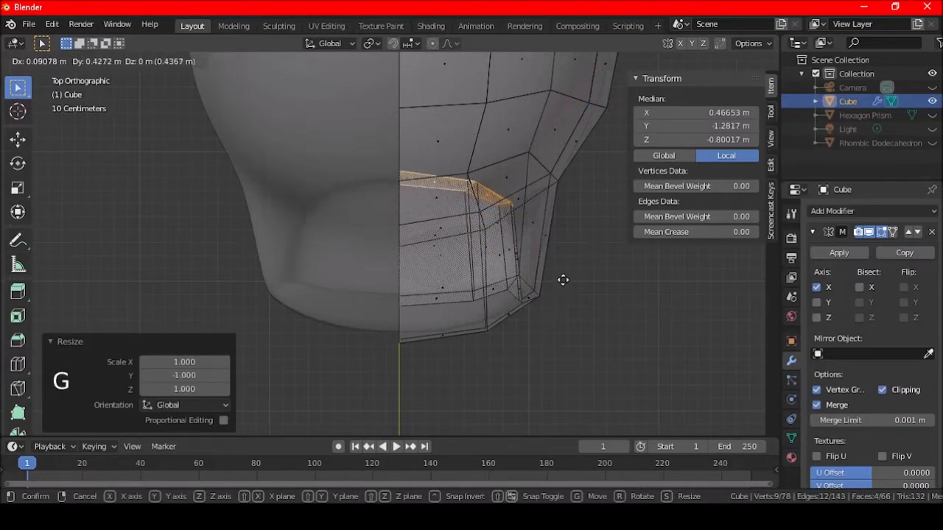
pyautogui.moveTo(537, 341); pyautogui.dragTo(523, 286, button='middle')
pyautogui.scroll(2, 431, 330)
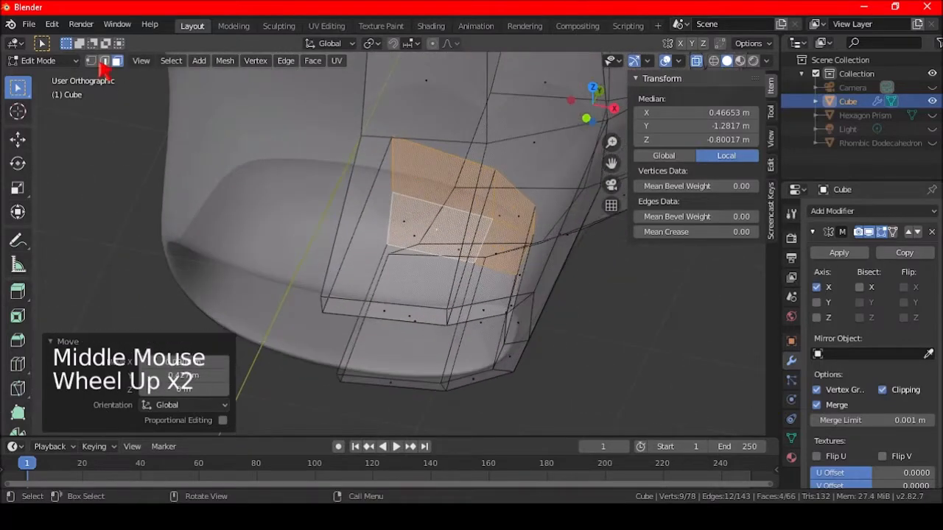
pyautogui.click(104, 61)
pyautogui.hotkey('ctrl', 'z')
pyautogui.hotkey('ctrl', 'z')
pyautogui.hotkey('ctrl', 'z')
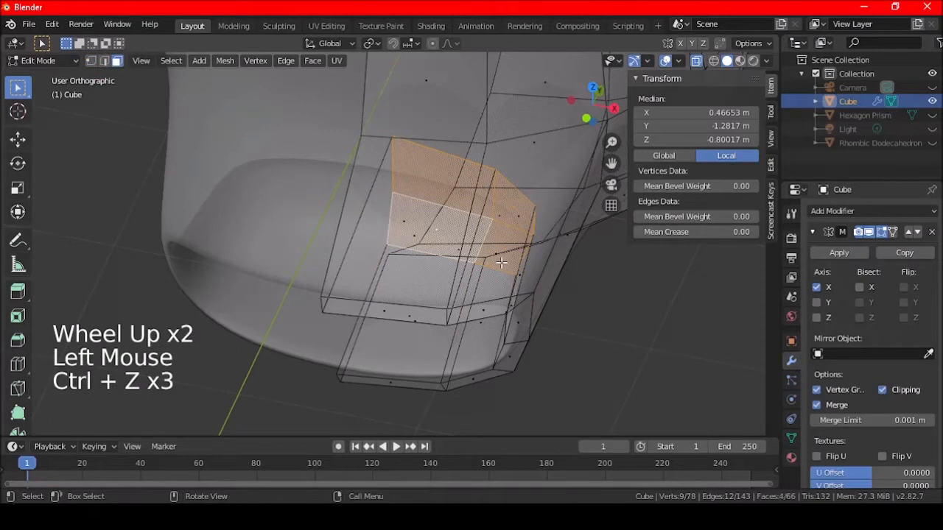
pyautogui.press('g')
pyautogui.press('x')
pyautogui.press('s')
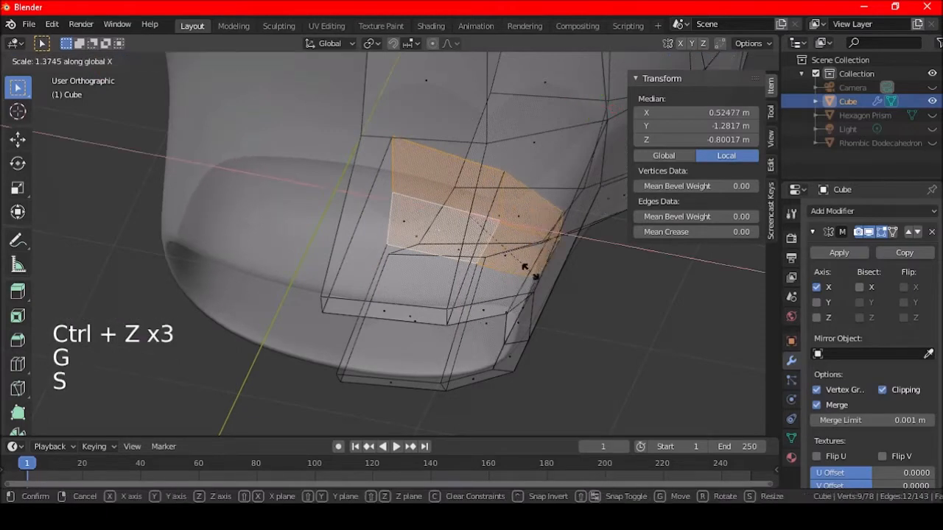
pyautogui.click(543, 273)
pyautogui.moveTo(543, 273); pyautogui.dragTo(559, 297, button='middle')
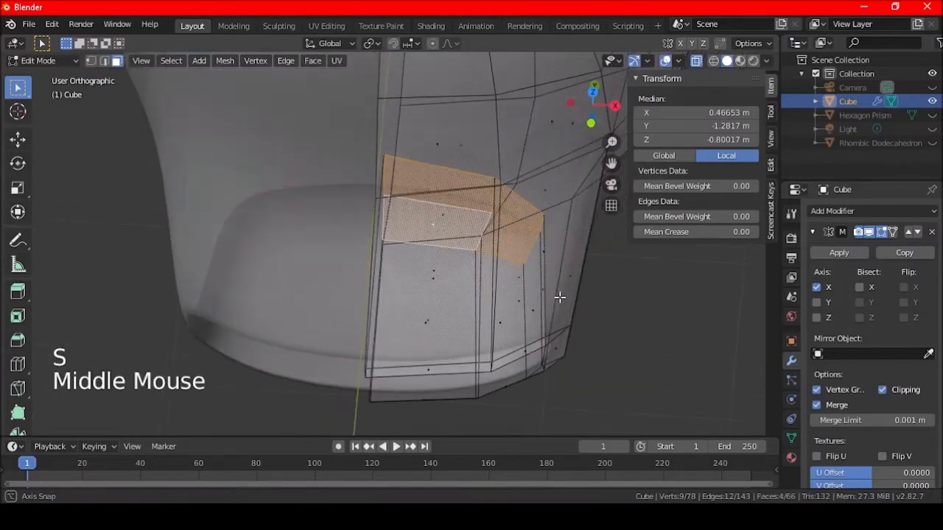
# Scale the cavity's inner faces by 1.222 along X and rotate them about -15.2° in the right side view.
pyautogui.press('s')
pyautogui.press('x')
pyautogui.click(588, 303)
pyautogui.moveTo(551, 324); pyautogui.dragTo(409, 232, button='middle')
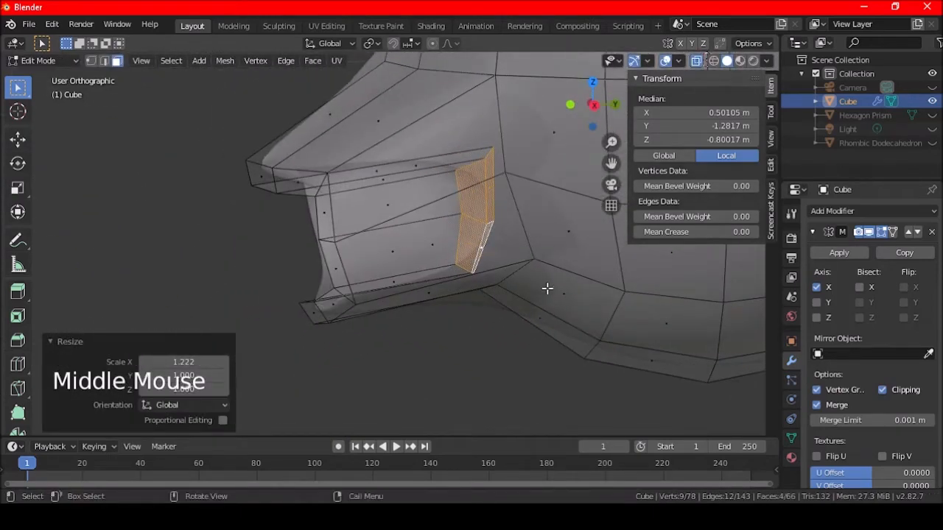
pyautogui.press('KP_3')
pyautogui.press('r')
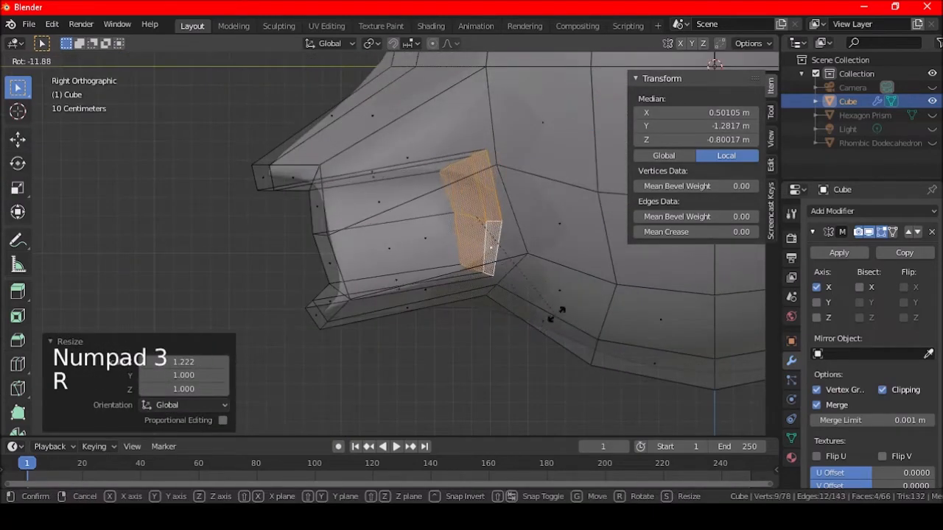
pyautogui.click(562, 309)
# In vertex mode, move the five mid-height vertices at the mouth corner and cavity end a little over 0.1 m toward the back, then deselect everything.
pyautogui.click(91, 61)
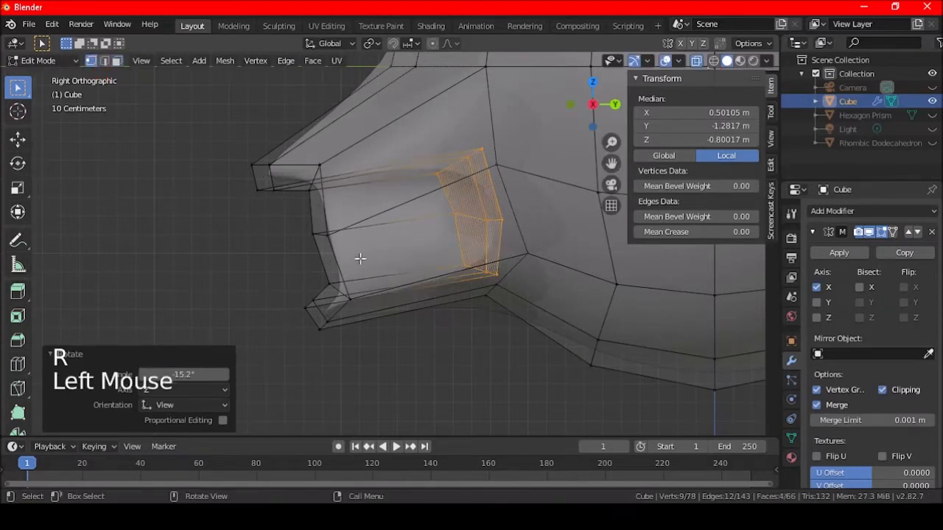
pyautogui.click(325, 236)
pyautogui.keyDown('shift'); pyautogui.click(457, 223); pyautogui.keyUp('shift')
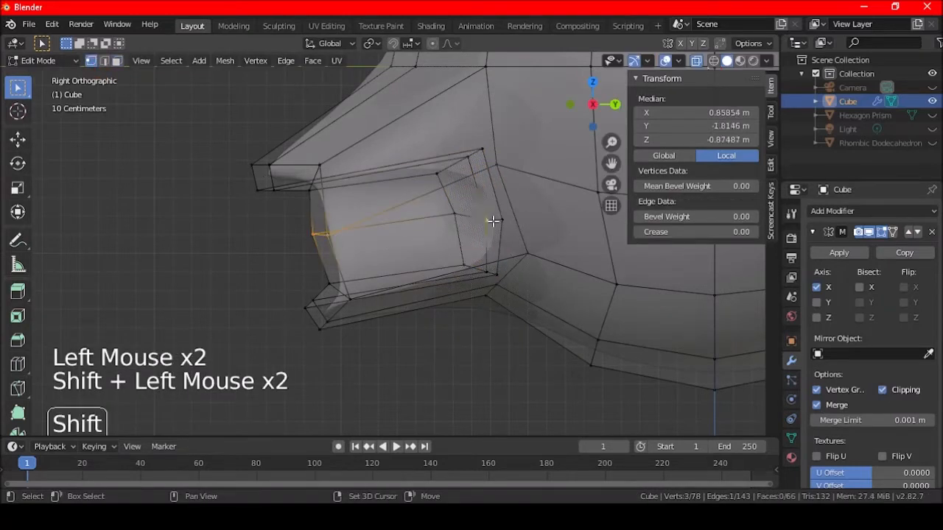
pyautogui.keyDown('shift'); pyautogui.click(459, 254); pyautogui.keyUp('shift')
pyautogui.press('g')
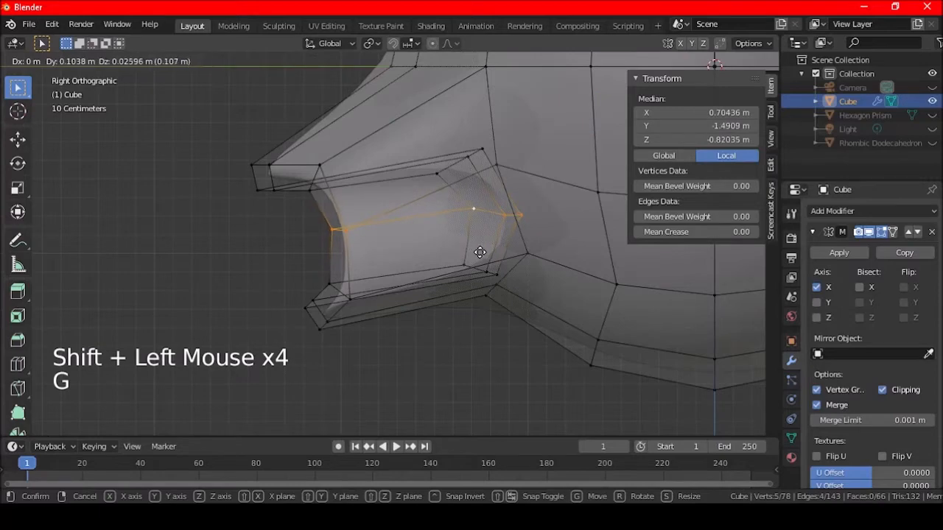
pyautogui.click(485, 253)
pyautogui.moveTo(378, 237); pyautogui.dragTo(459, 252, button='middle')
pyautogui.press('a')
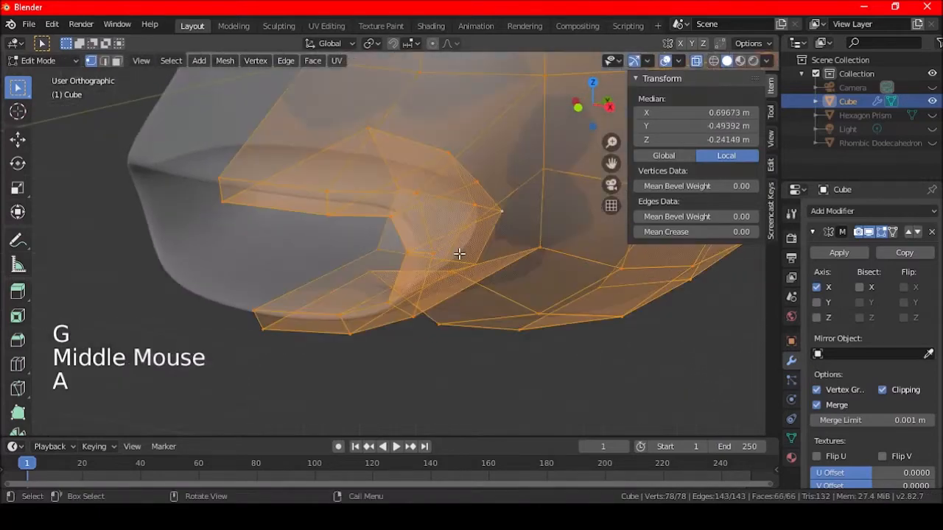
pyautogui.press('a')
pyautogui.press('a')
# Turn off X-ray and add one loop cut around the cavity's inner walls with a slide factor of 0.257.
pyautogui.click(696, 61)
pyautogui.scroll(-2, 375, 213)
pyautogui.moveTo(383, 210)
pyautogui.mouseDown(button='middle')
pyautogui.moveTo(397, 197)
pyautogui.moveTo(371, 215)
pyautogui.mouseUp(button='middle')
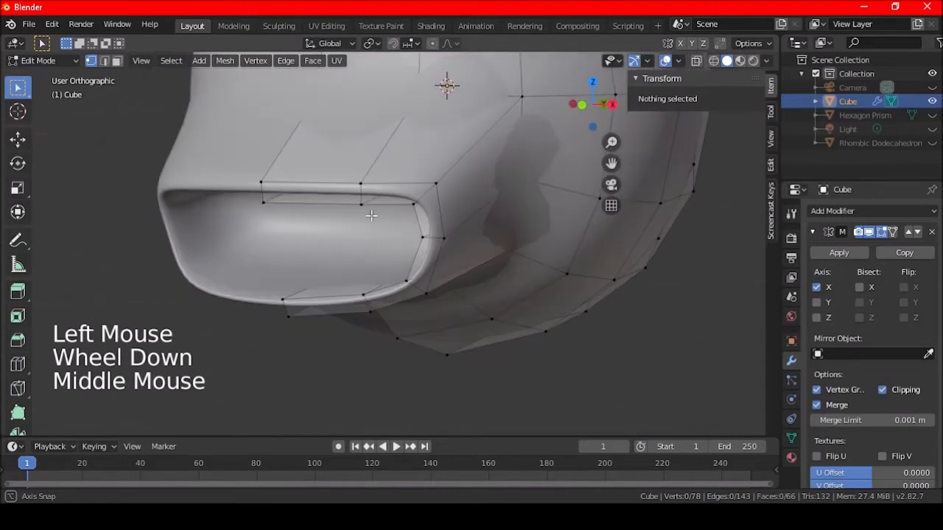
pyautogui.hotkey('ctrl', 'r')
pyautogui.click(324, 279)
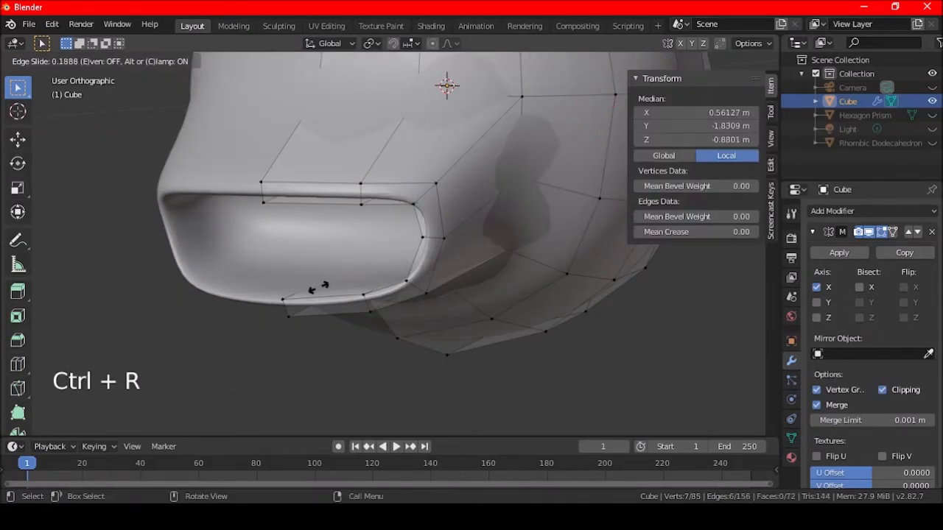
pyautogui.click(315, 287)
pyautogui.moveTo(315, 287); pyautogui.dragTo(330, 267, button='middle')
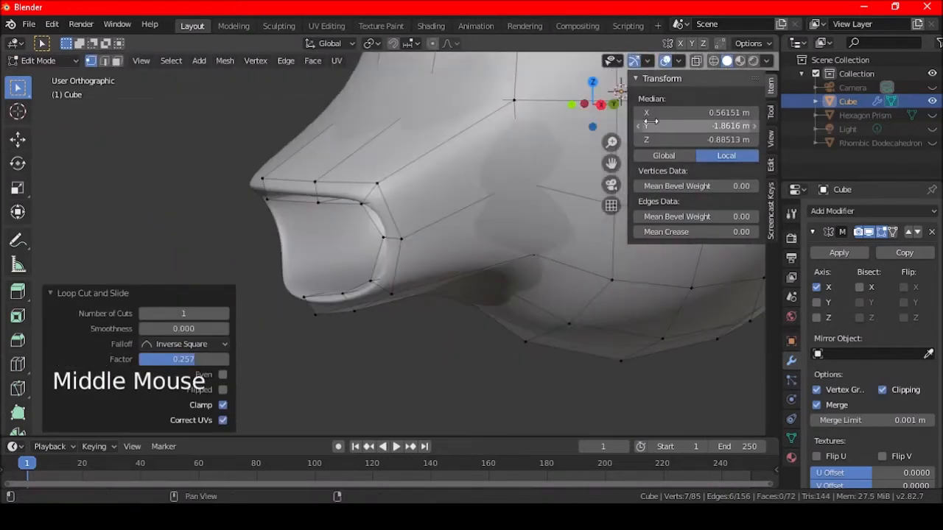
# With X-ray on, set the cavity loop cut's smoothness to 0.540 and its slide factor to 0.529.
pyautogui.click(696, 61)
pyautogui.moveTo(413, 220); pyautogui.dragTo(399, 232, button='middle')
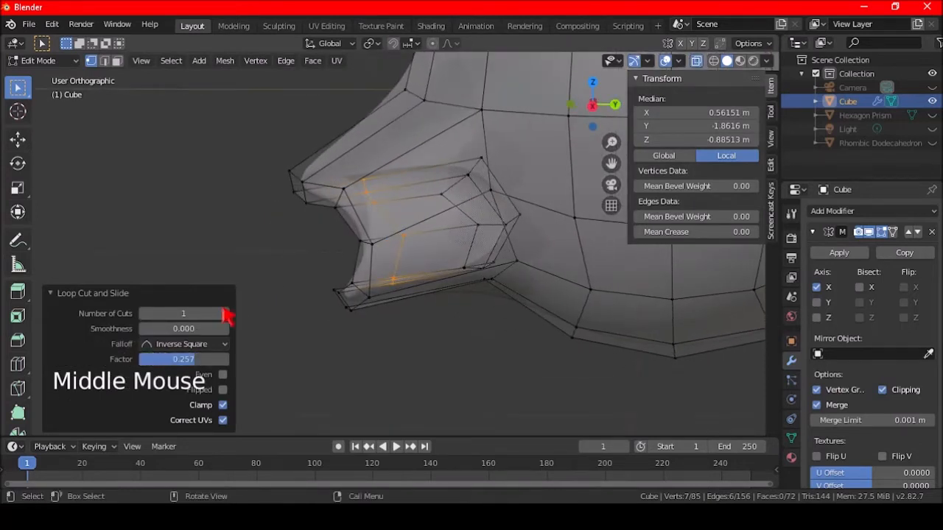
pyautogui.moveTo(183, 331); pyautogui.dragTo(199, 331)
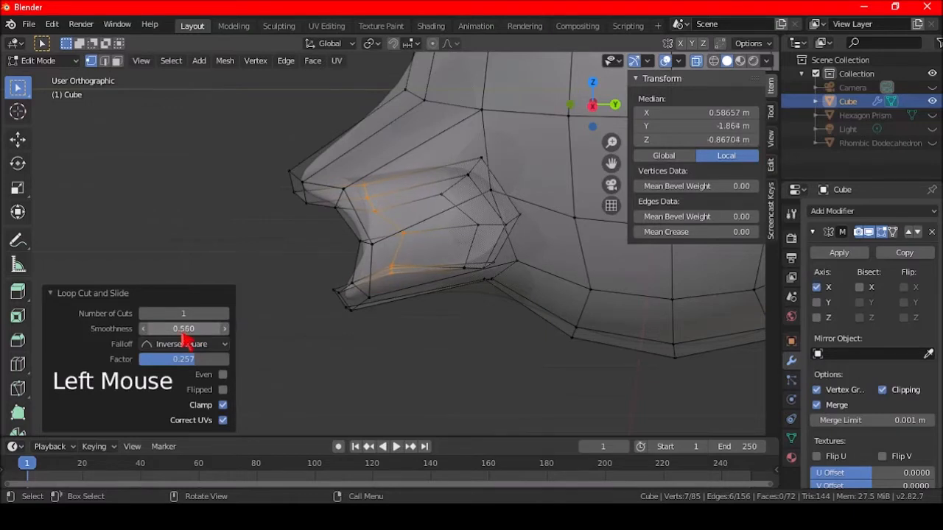
pyautogui.moveTo(196, 330); pyautogui.dragTo(179, 331)
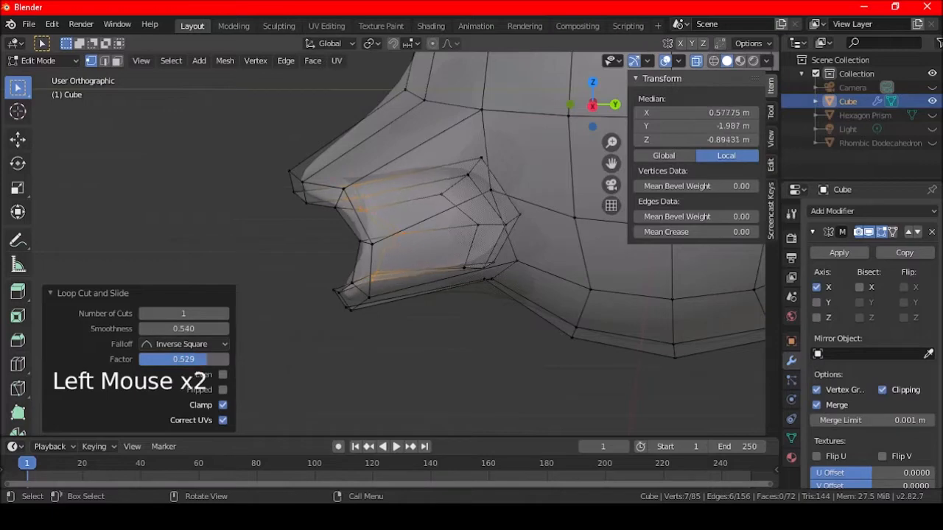
pyautogui.moveTo(277, 221); pyautogui.dragTo(346, 229, button='middle')
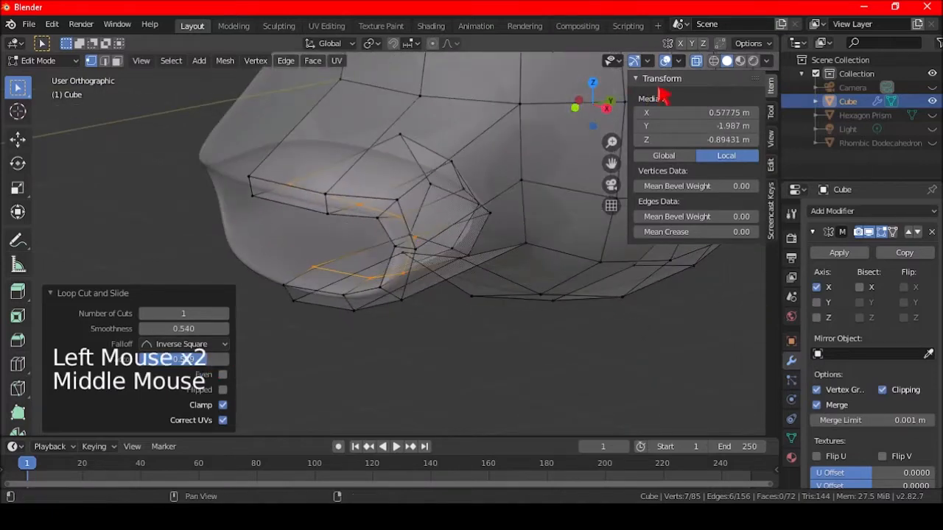
# Turn off X-ray and move the loop's two central vertices along X onto the mirror plane to close the gap in the cavity roof.
pyautogui.click(696, 62)
pyautogui.moveTo(561, 158); pyautogui.dragTo(446, 204, button='middle')
pyautogui.keyDown('shift'); pyautogui.moveTo(393, 229); pyautogui.dragTo(412, 165, button='middle'); pyautogui.keyUp('shift')
pyautogui.scroll(3, 457, 199)
pyautogui.click(442, 199)
pyautogui.keyDown('shift'); pyautogui.click(411, 161); pyautogui.keyUp('shift')
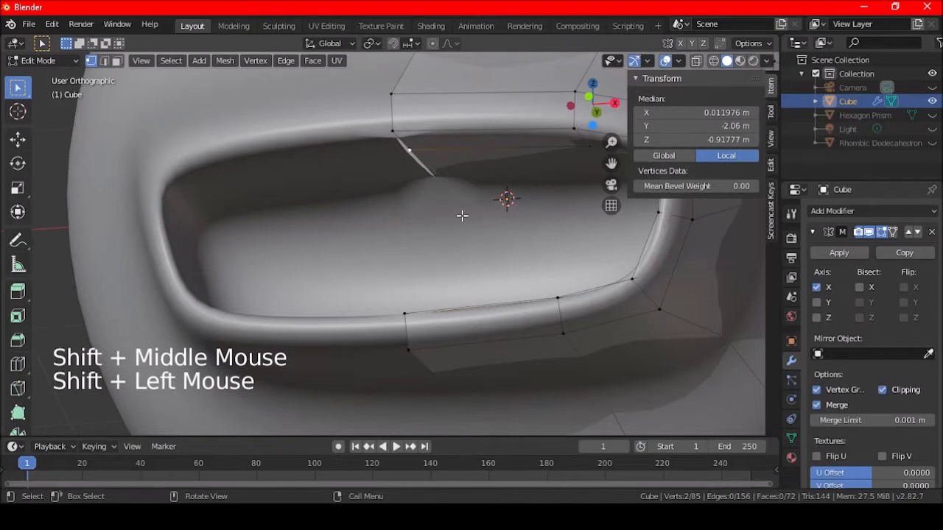
pyautogui.press('g')
pyautogui.press('x')
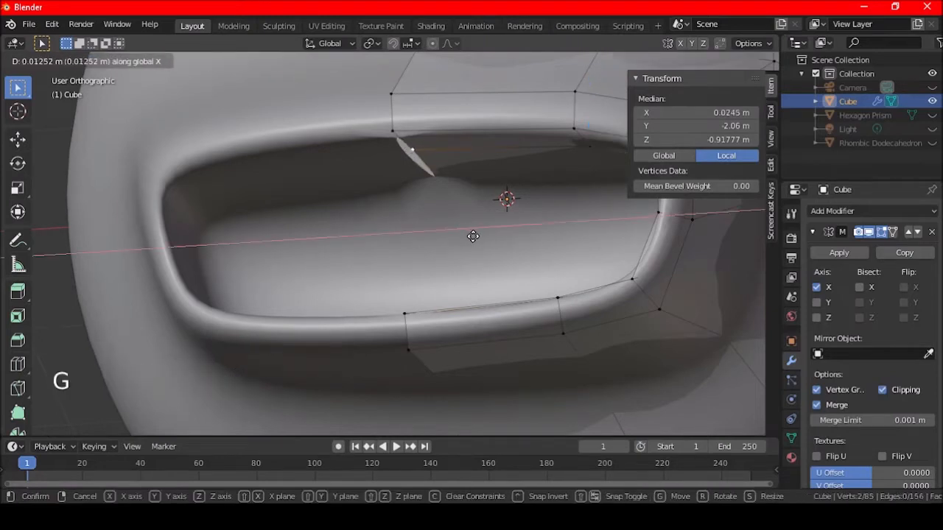
pyautogui.click(406, 253)
pyautogui.moveTo(450, 216); pyautogui.dragTo(355, 232, button='middle')
pyautogui.press('a')
pyautogui.press('a')
pyautogui.press('a')
# In the right side view, move the two mouth-corner vertices about 0.139 m back along Y and 0.027 m up.
pyautogui.scroll(-1, 433, 242)
pyautogui.scroll(-3, 414, 268)
pyautogui.click(355, 232)
pyautogui.keyDown('shift'); pyautogui.click(355, 231); pyautogui.keyUp('shift')
pyautogui.press('KP_3')
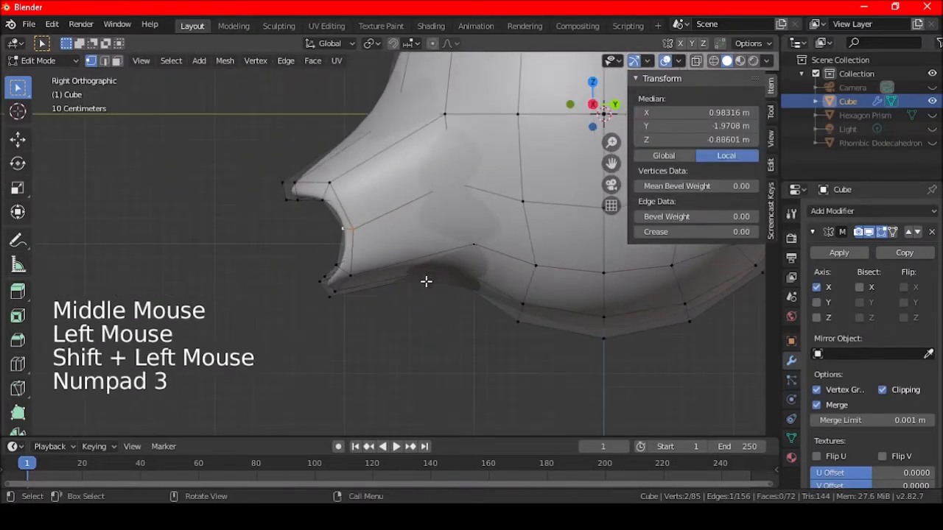
pyautogui.press('g')
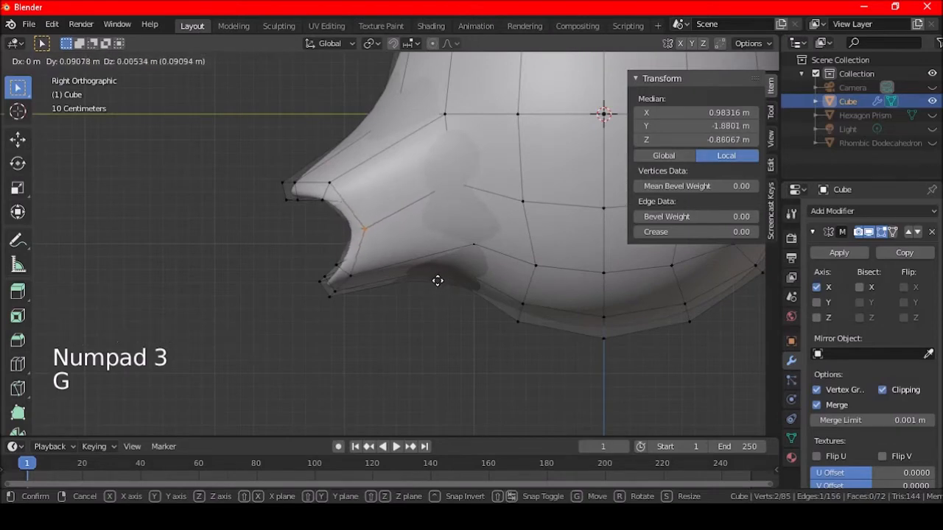
pyautogui.click(447, 276)
pyautogui.moveTo(446, 276); pyautogui.dragTo(514, 271, button='middle')
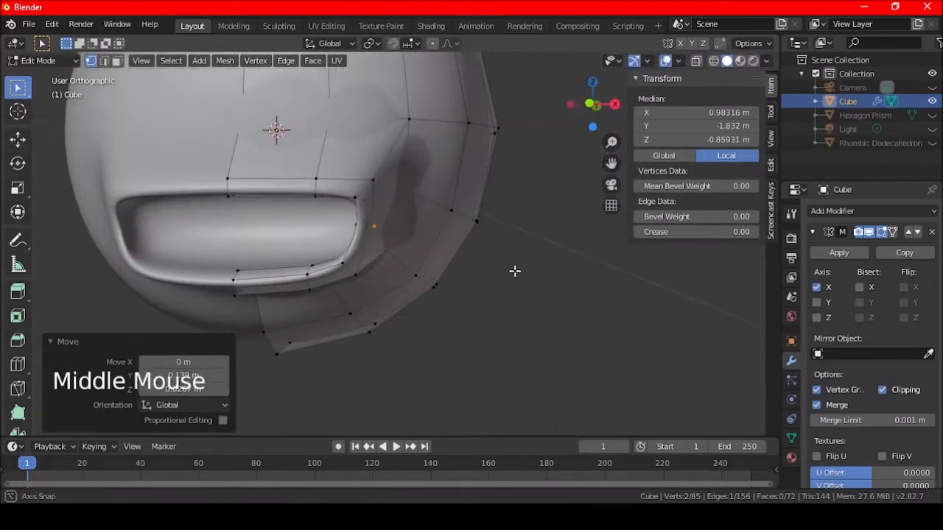
# Move the two upper-lip vertices near the mouth corner slightly down and inward, and clear the selection.
pyautogui.click(355, 198)
pyautogui.keyDown('shift'); pyautogui.click(372, 180); pyautogui.keyUp('shift')
pyautogui.press('g')
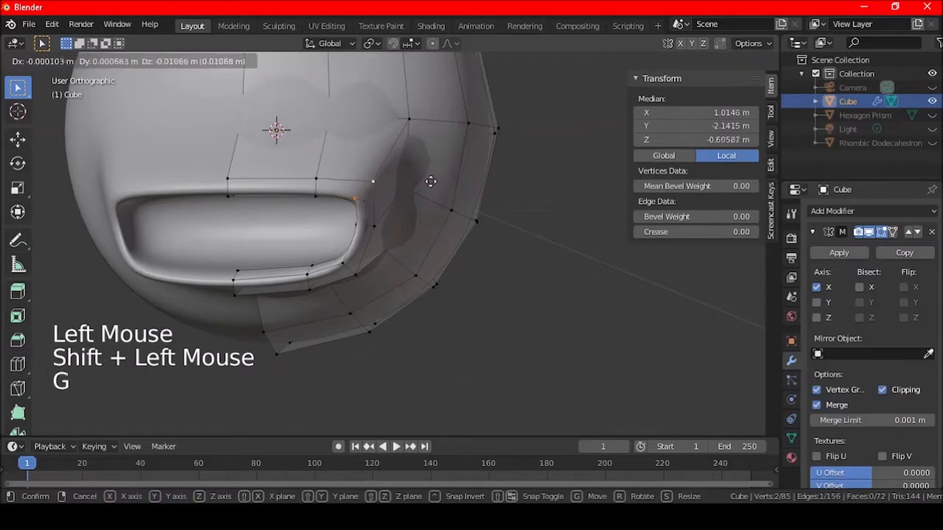
pyautogui.click(424, 188)
pyautogui.press('a')
pyautogui.press('a')
pyautogui.press('a')
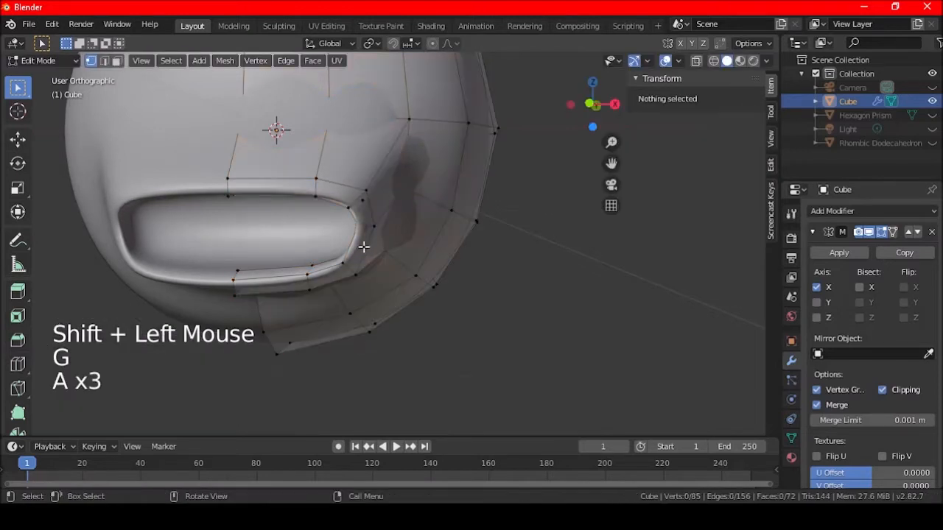
# Shift two vertices at the side of the mouth corner slightly outward and down, and clear the selection.
pyautogui.moveTo(363, 247); pyautogui.dragTo(366, 242, button='middle')
pyautogui.click(372, 230)
pyautogui.keyDown('shift'); pyautogui.click(367, 227); pyautogui.keyUp('shift')
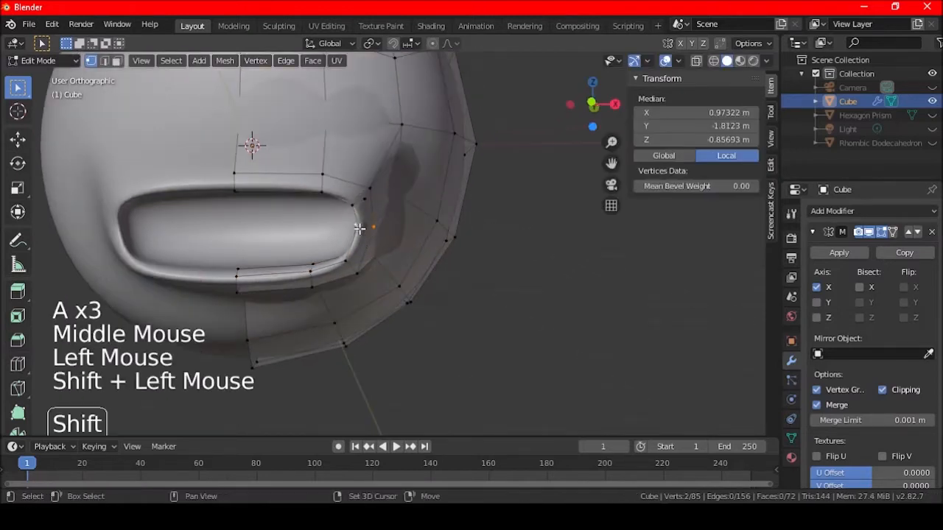
pyautogui.press('g')
pyautogui.click(403, 263)
pyautogui.press('a')
pyautogui.press('a')
pyautogui.press('a')
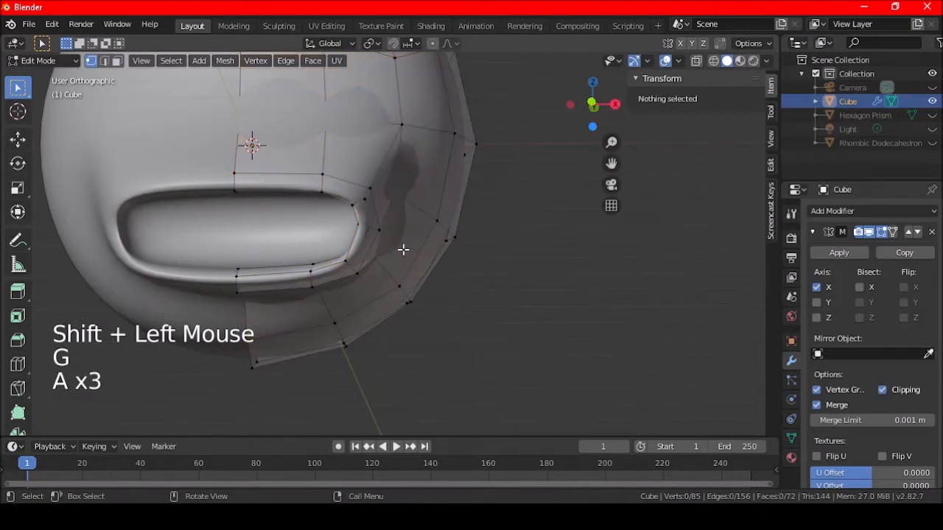
pyautogui.moveTo(414, 236); pyautogui.dragTo(517, 263, button='middle')
pyautogui.click(381, 244)
pyautogui.click(339, 219)
pyautogui.press('a')
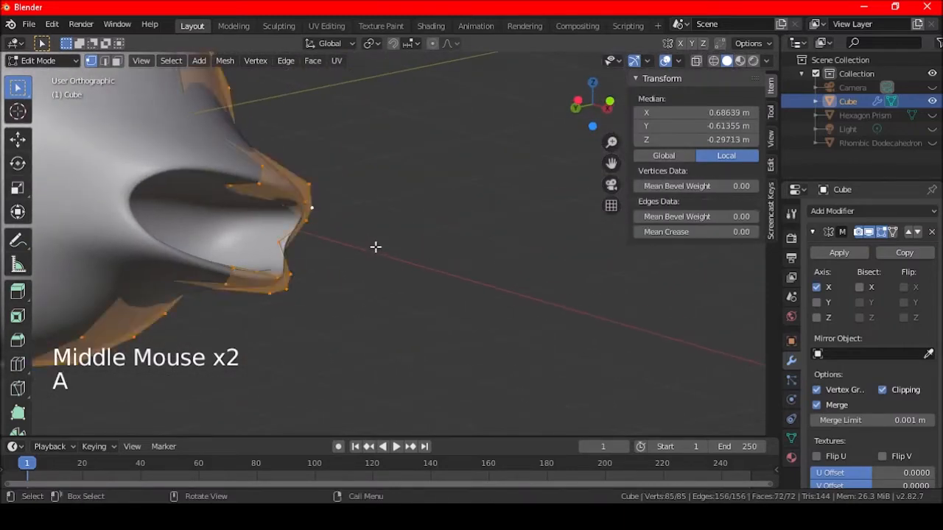
pyautogui.press('a')
pyautogui.press('a')
# Using X-ray, move the edge loop just inside the cavity about 0.05 m inward along X, deselect it, and turn X-ray off.
pyautogui.click(700, 63)
pyautogui.moveTo(471, 206); pyautogui.dragTo(446, 289, button='middle')
pyautogui.scroll(2, 317, 243)
pyautogui.keyDown('alt'); pyautogui.keyDown('shift'); pyautogui.click(301, 234); pyautogui.keyUp('shift'); pyautogui.keyUp('alt')
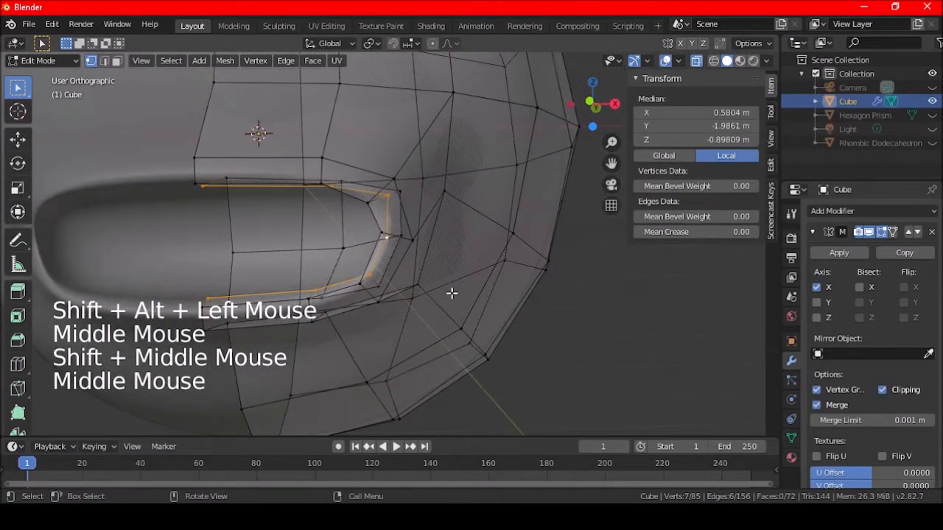
pyautogui.press('g')
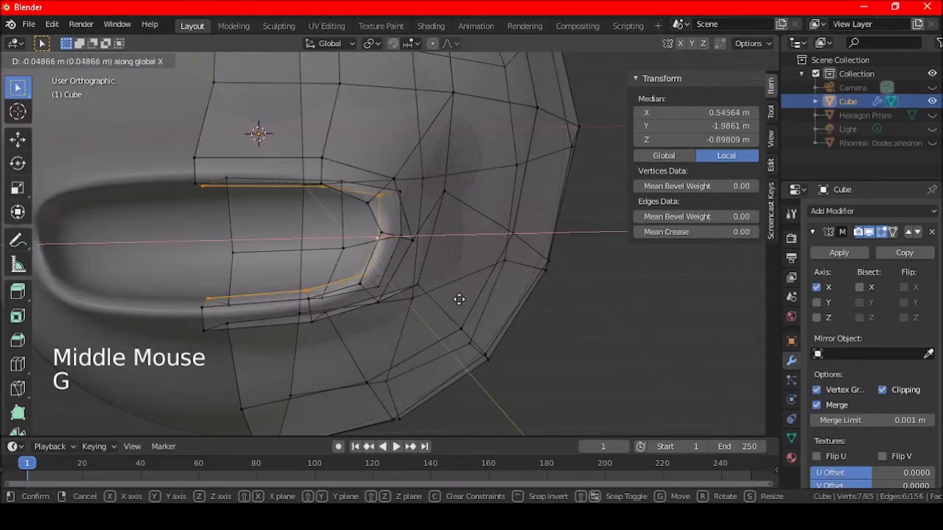
pyautogui.click(455, 299)
pyautogui.press('a')
pyautogui.press('a')
pyautogui.press('a')
pyautogui.click(696, 61)
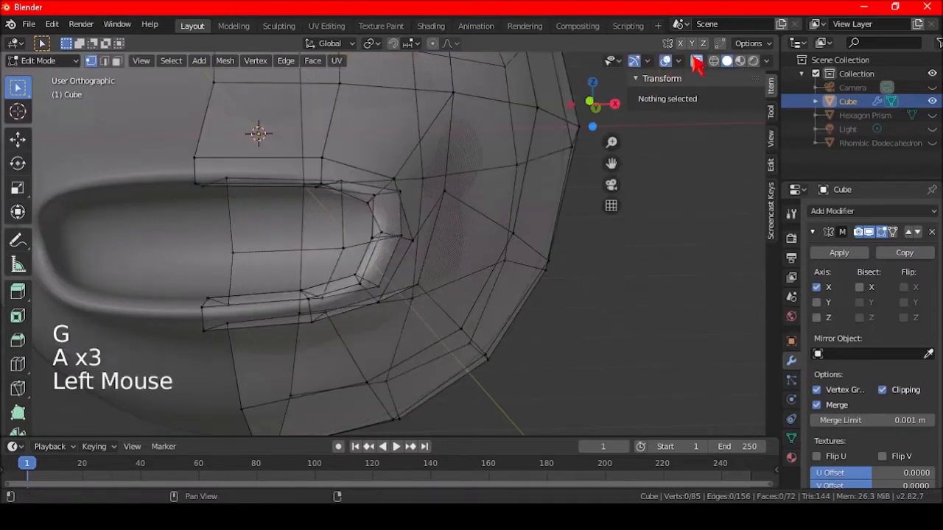
# Move the single inner mouth-corner vertex about 0.119 m forward along Y.
pyautogui.scroll(-1, 522, 183)
pyautogui.moveTo(522, 183); pyautogui.dragTo(397, 197, button='middle')
pyautogui.moveTo(323, 244); pyautogui.dragTo(378, 241, button='middle')
pyautogui.click(357, 245)
pyautogui.click(695, 62)
pyautogui.click(696, 62)
pyautogui.press('g')
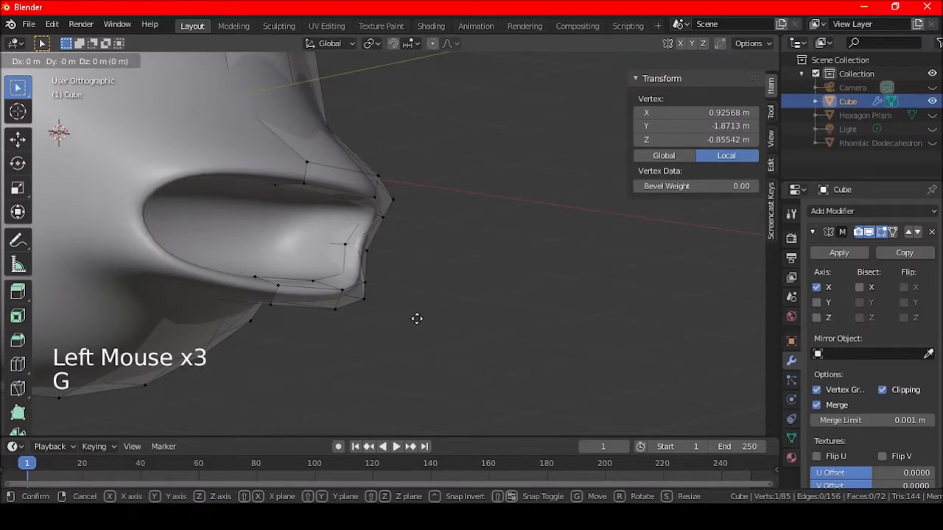
pyautogui.click(429, 319)
# From the right side view, nudge the inner mouth-corner vertex slightly back and down toward the outer corner vertex, and clear the selection.
pyautogui.moveTo(429, 319); pyautogui.dragTo(255, 261, button='middle')
pyautogui.press('KP_3')
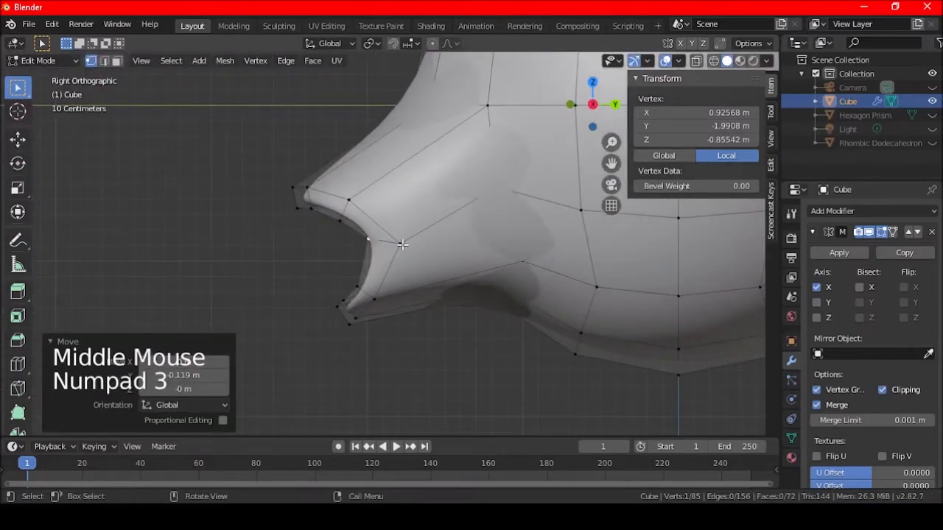
pyautogui.press('g')
pyautogui.click(404, 248)
pyautogui.press('a')
pyautogui.press('a')
pyautogui.press('a')
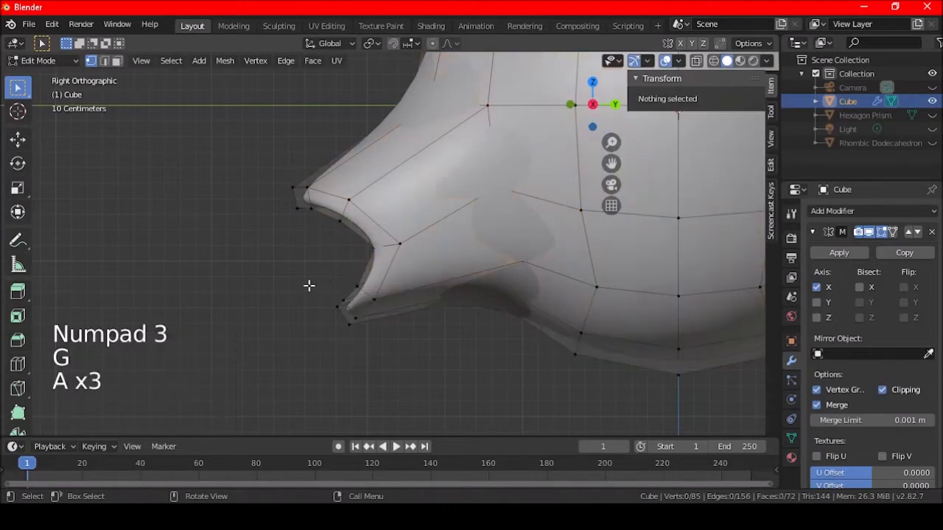
# Add three evenly spaced loop cuts around the protrusion between the lips and the head, with a slide factor of 0.
pyautogui.moveTo(308, 285); pyautogui.dragTo(326, 289, button='middle')
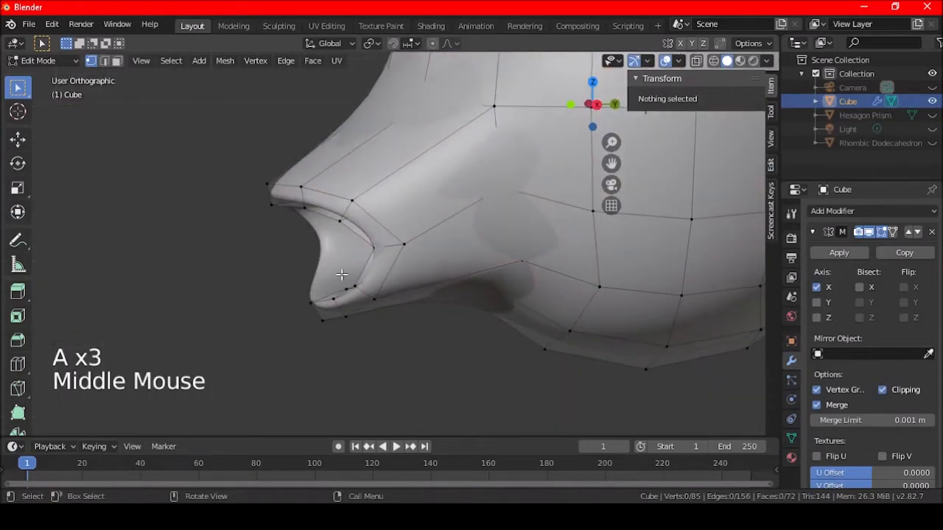
pyautogui.scroll(-1, 403, 250)
pyautogui.moveTo(403, 250); pyautogui.dragTo(420, 219, button='middle')
pyautogui.hotkey('ctrl', 'r')
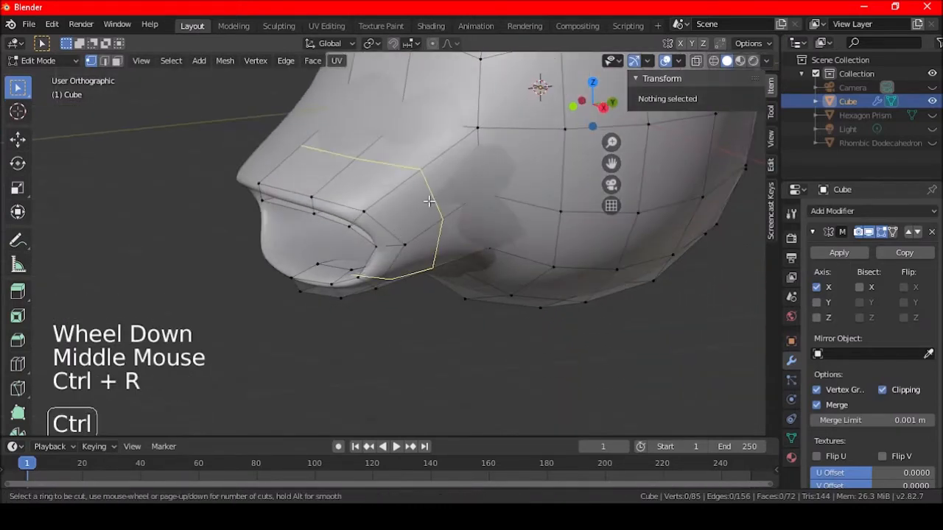
pyautogui.scroll(2, 422, 198)
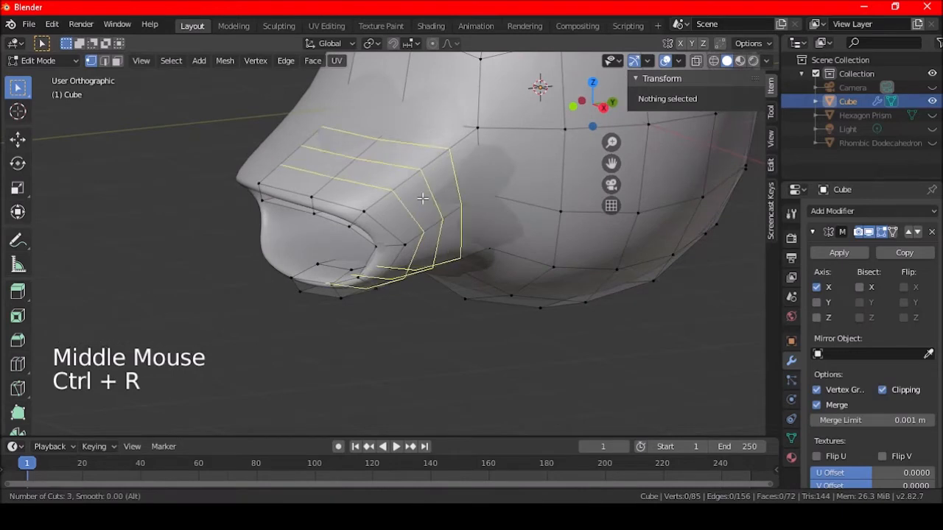
pyautogui.click(422, 198)
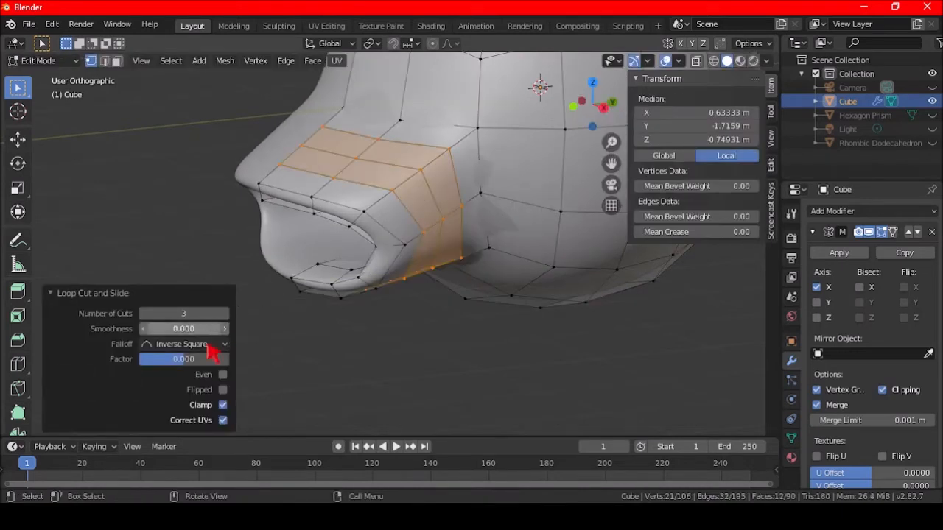
# Set the smoothness of the three loop cuts around the snout to 1.260 and clear the selection.
pyautogui.moveTo(187, 329); pyautogui.dragTo(221, 329)
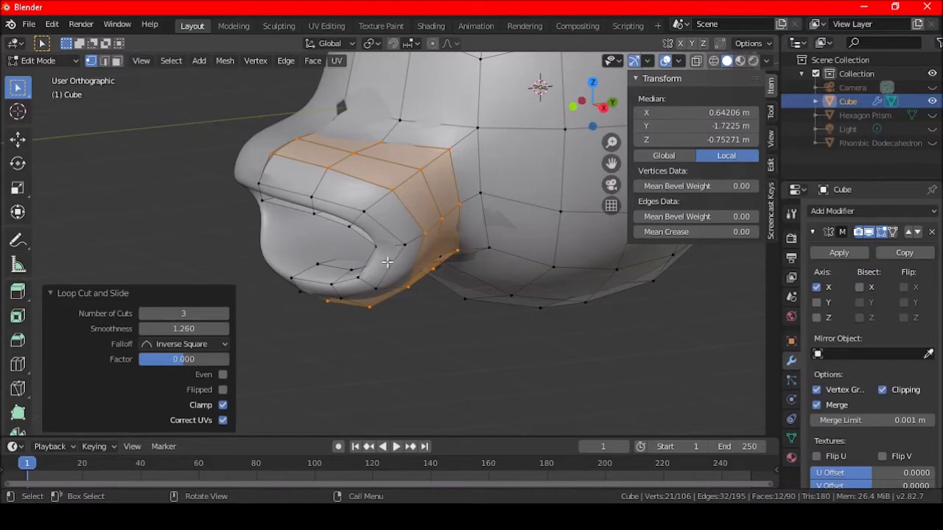
pyautogui.moveTo(391, 234); pyautogui.dragTo(375, 209, button='middle')
pyautogui.moveTo(342, 127); pyautogui.dragTo(424, 234, button='middle')
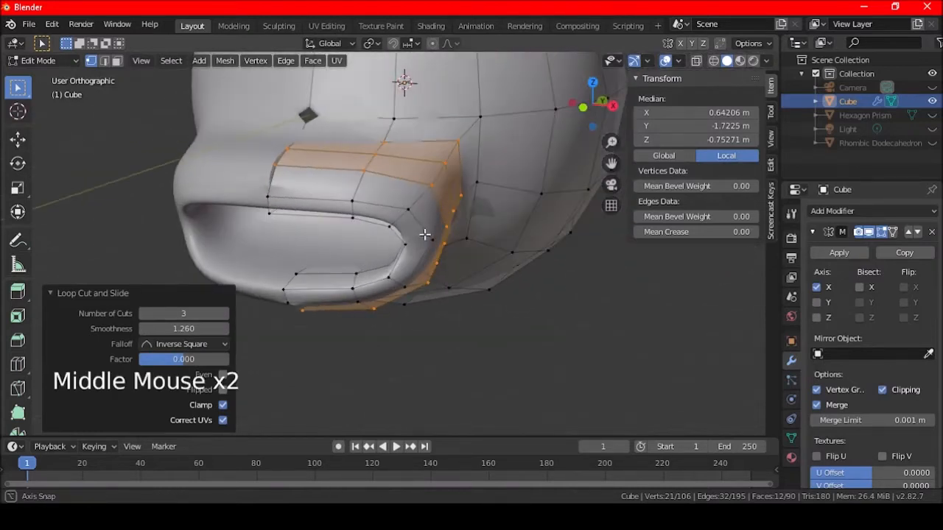
pyautogui.press('a')
pyautogui.press('a')
pyautogui.press('a')
# Select the centre-line edge loop along the mirror seam and flatten it with a scale of 0 along X.
pyautogui.keyDown('alt'); pyautogui.keyDown('shift'); pyautogui.click(302, 132); pyautogui.keyUp('shift'); pyautogui.keyUp('alt')
pyautogui.keyDown('shift'); pyautogui.moveTo(327, 250); pyautogui.dragTo(373, 263, button='middle'); pyautogui.keyUp('shift')
pyautogui.write('sx')
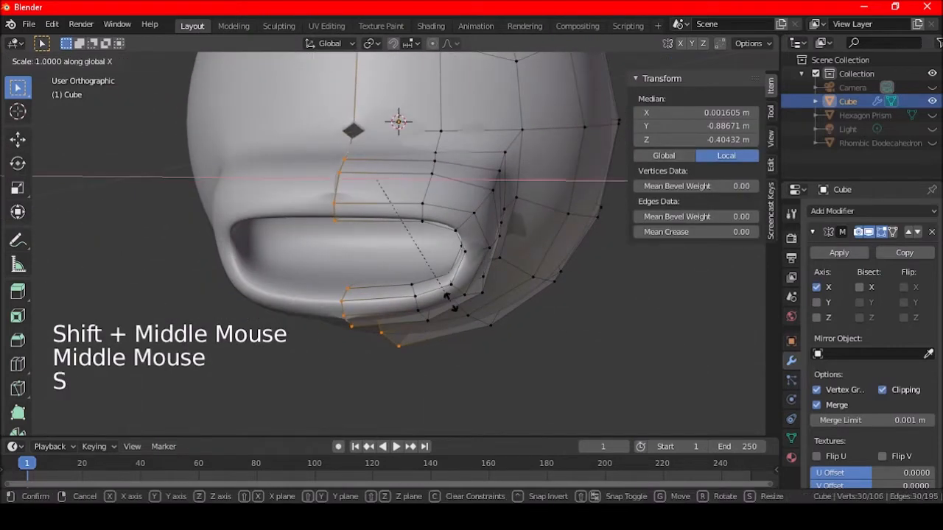
pyautogui.write('0')
pyautogui.press('Return')
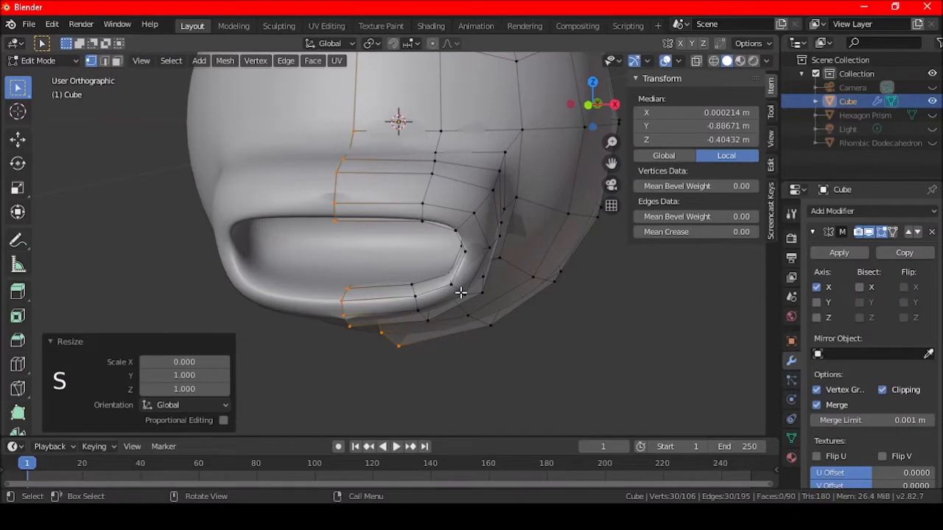
# Try centring the seam loop by setting its median X to 0 m and moving it along X.
pyautogui.press('g')
pyautogui.press('x')
pyautogui.rightClick(465, 292)
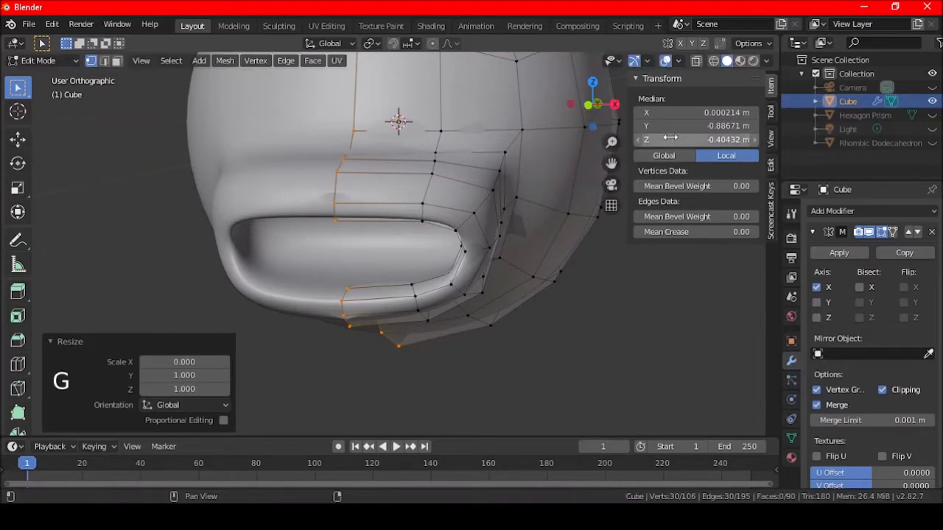
pyautogui.click(691, 113)
pyautogui.write('0')
pyautogui.press('Return')
pyautogui.press('g')
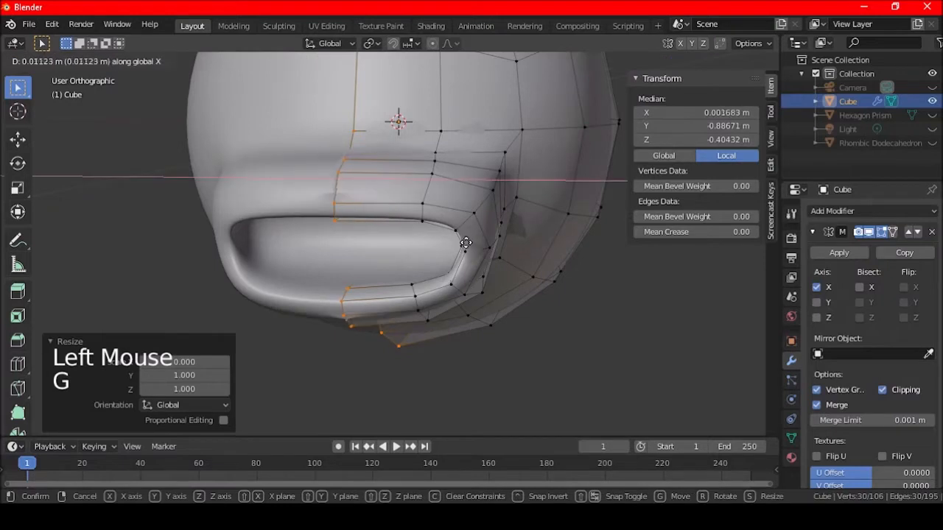
pyautogui.hotkey('ctrl', 'z')
# Move the seam loop along X until it snaps to the mirror plane at 0 m, and clear the selection.
pyautogui.press('g')
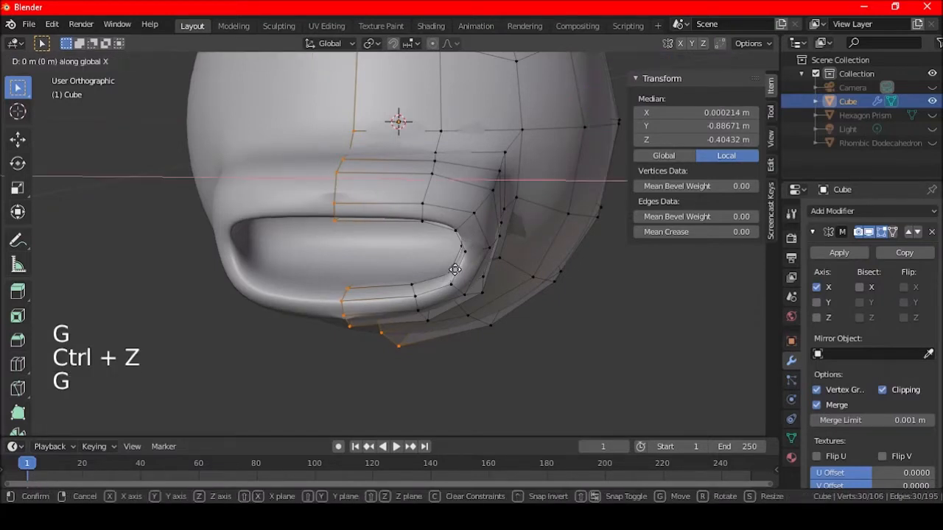
pyautogui.click(404, 280)
pyautogui.moveTo(401, 249); pyautogui.dragTo(363, 274, button='middle')
pyautogui.keyDown('shift'); pyautogui.moveTo(333, 199); pyautogui.dragTo(410, 226, button='middle'); pyautogui.keyUp('shift')
pyautogui.scroll(4, 491, 162)
pyautogui.scroll(-4, 400, 227)
pyautogui.press('g')
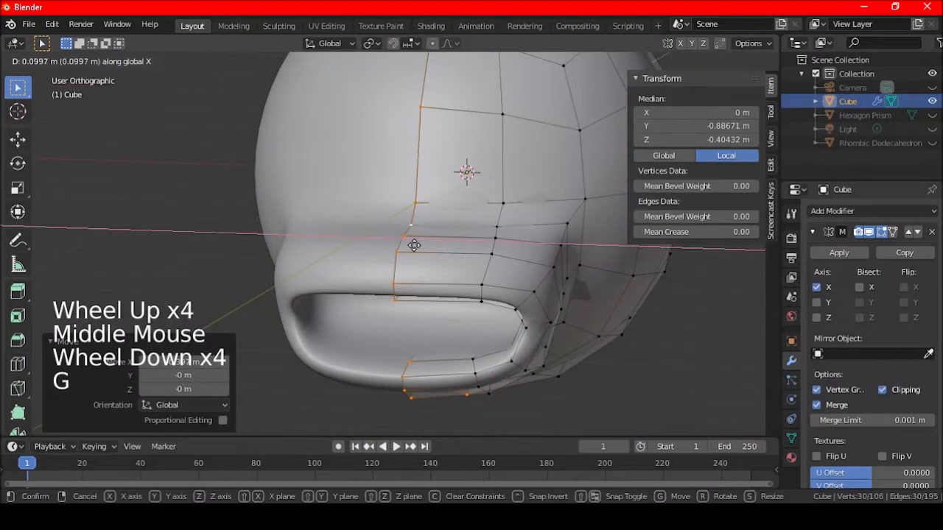
pyautogui.moveTo(381, 244); pyautogui.dragTo(338, 253, button='middle')
pyautogui.press('a')
pyautogui.press('a')
pyautogui.press('a')
# Turn on proportional editing with Smooth falloff and try moving the snout's top centre vertex in the right side view.
pyautogui.scroll(-1, 390, 255)
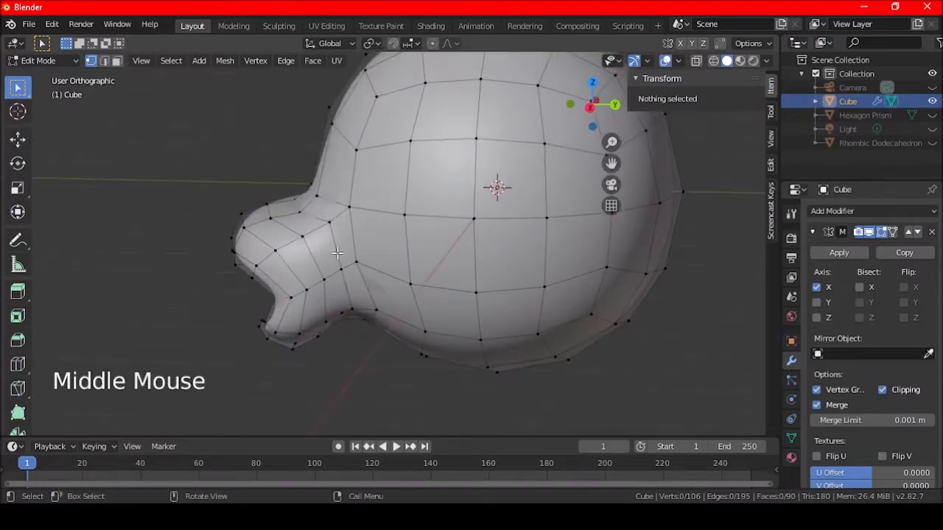
pyautogui.click(285, 197)
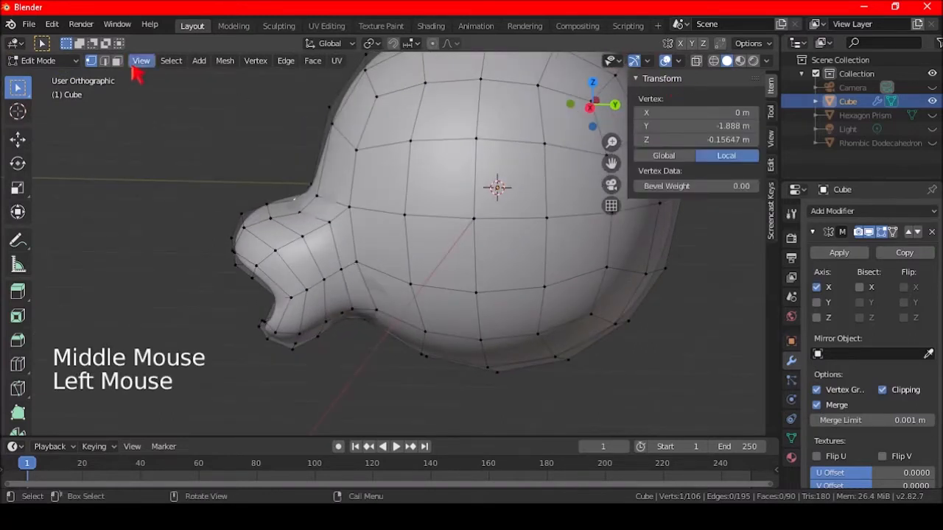
pyautogui.click(434, 44)
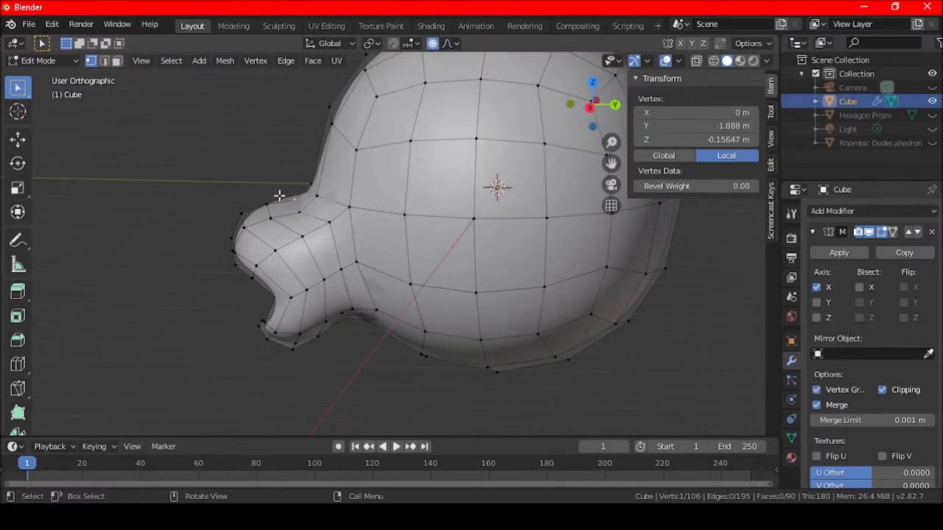
pyautogui.press('KP_3')
pyautogui.press('g')
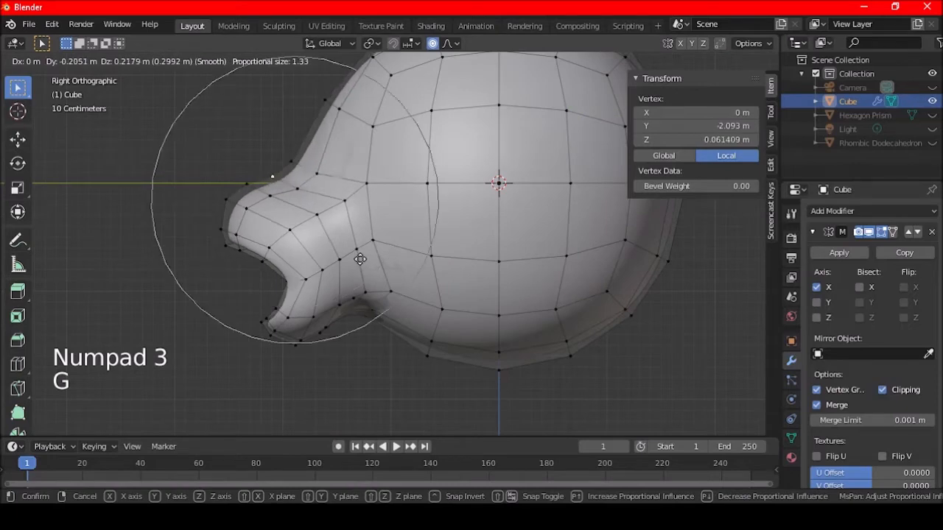
pyautogui.scroll(-3, 354, 250)
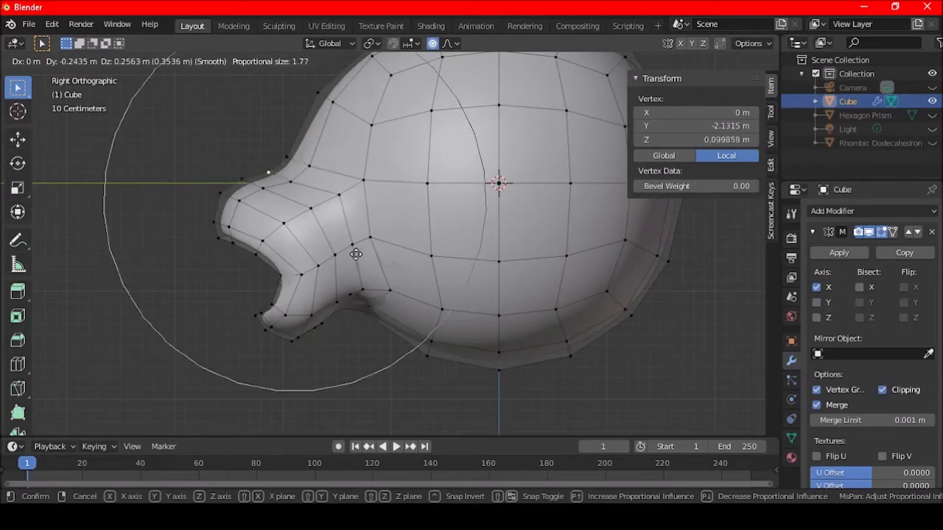
pyautogui.press('Escape')
# Limit proportional editing to connected geometry and try a small forward move of the same vertex.
pyautogui.click(455, 43)
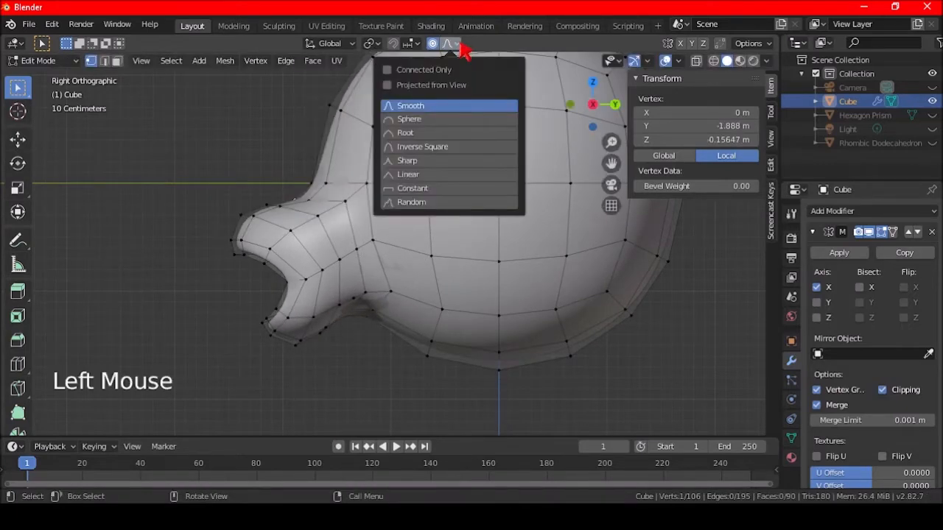
pyautogui.press('g')
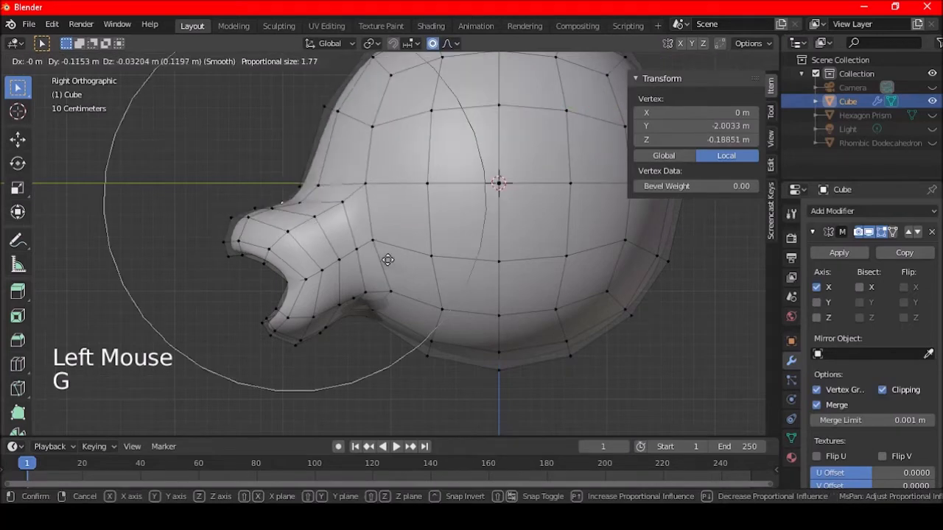
pyautogui.press('Escape')
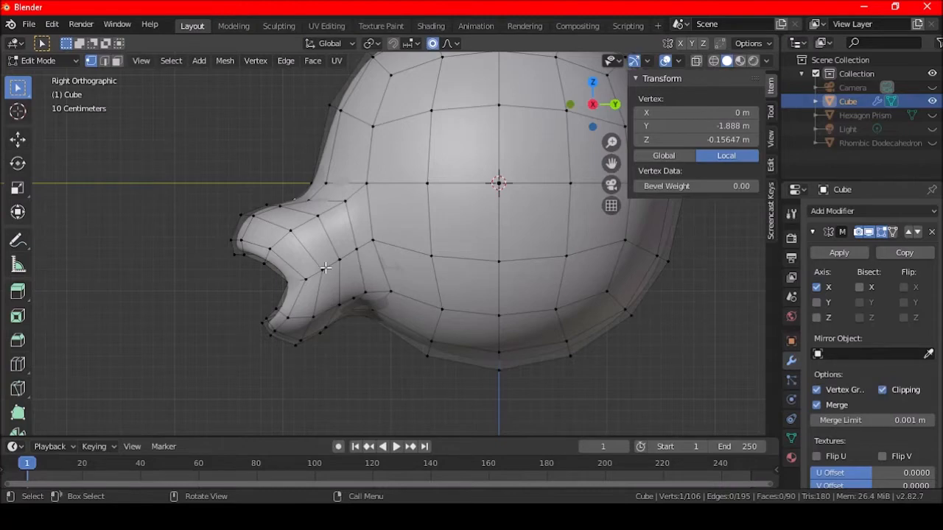
# Select the four vertices of the snout's top face, move them about 0.3 m up and forward with proportional size 0.91, and deselect them.
pyautogui.moveTo(349, 273); pyautogui.dragTo(369, 273, button='middle')
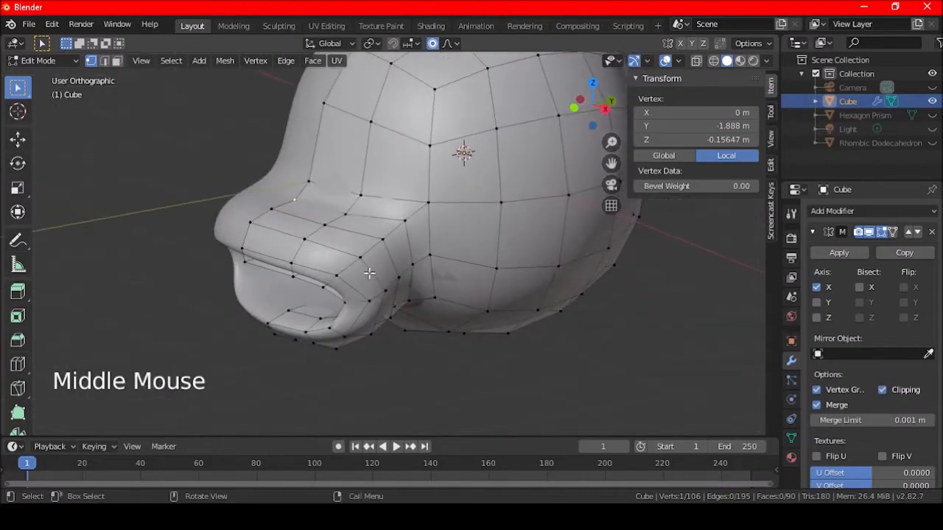
pyautogui.keyDown('shift'); pyautogui.click(284, 209); pyautogui.keyUp('shift')
pyautogui.press('KP_3')
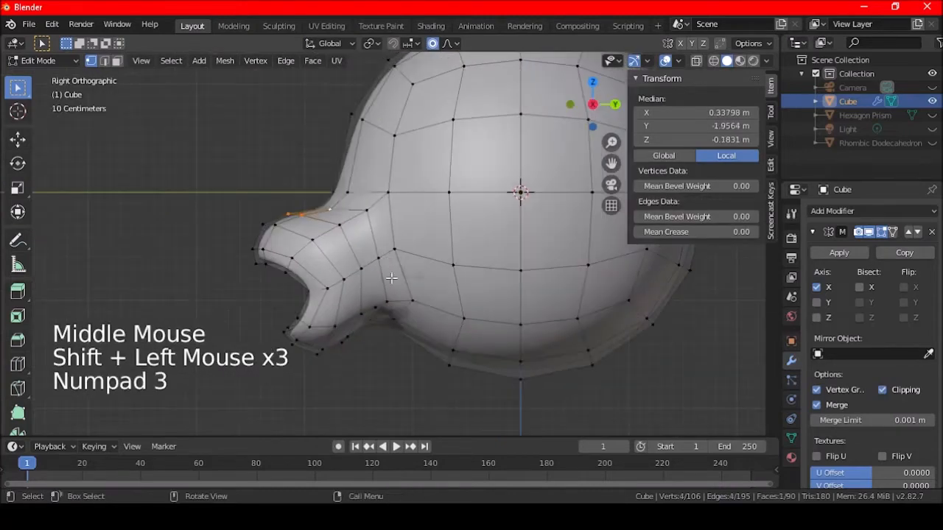
pyautogui.press('g')
pyautogui.scroll(5, 366, 267)
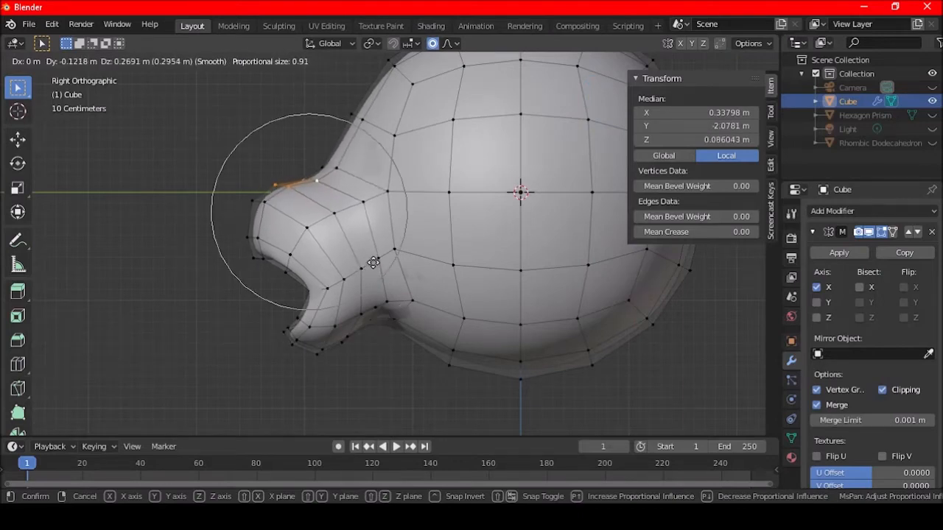
pyautogui.click(369, 262)
pyautogui.moveTo(333, 270); pyautogui.dragTo(415, 86, button='middle')
pyautogui.press('a')
pyautogui.press('a')
pyautogui.press('a')
# Pull the underside vertex in the crease between snout and head outward using proportional editing.
pyautogui.moveTo(434, 49); pyautogui.dragTo(447, 141, button='middle')
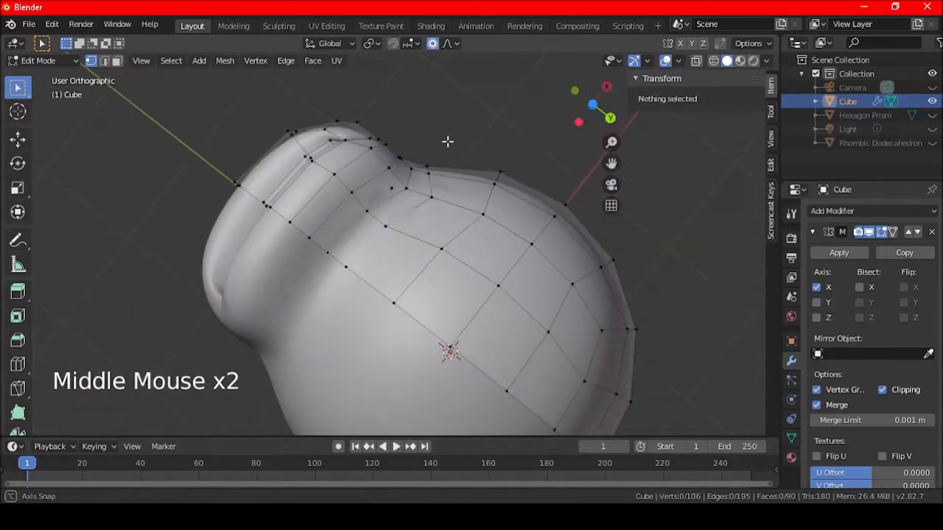
pyautogui.click(407, 186)
pyautogui.moveTo(452, 179); pyautogui.dragTo(458, 155, button='middle')
pyautogui.press('g')
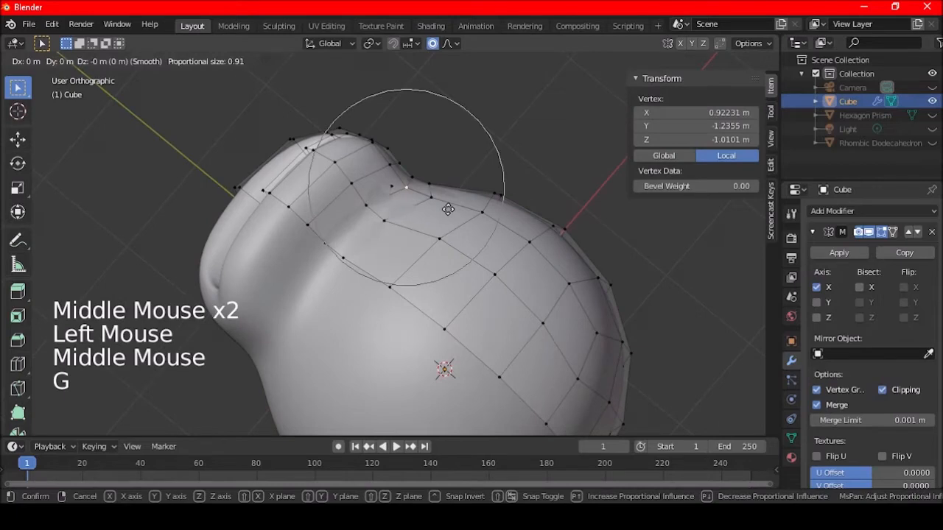
pyautogui.click(448, 190)
# Move the vertex at the side of the snout's base by 0.111 m in X, 0.052 m in Y and 0.028 m in Z with proportional editing.
pyautogui.moveTo(448, 189); pyautogui.dragTo(420, 293, button='middle')
pyautogui.click(415, 125)
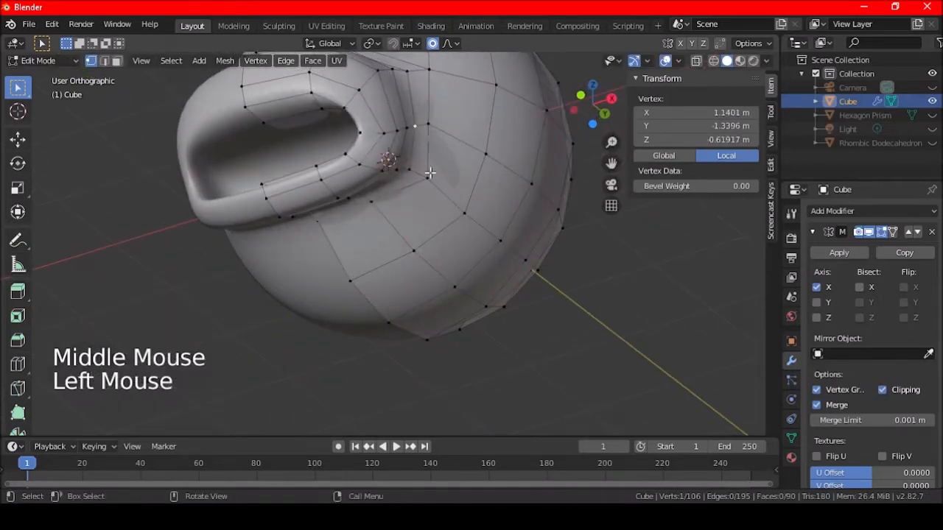
pyautogui.press('g')
pyautogui.click(435, 210)
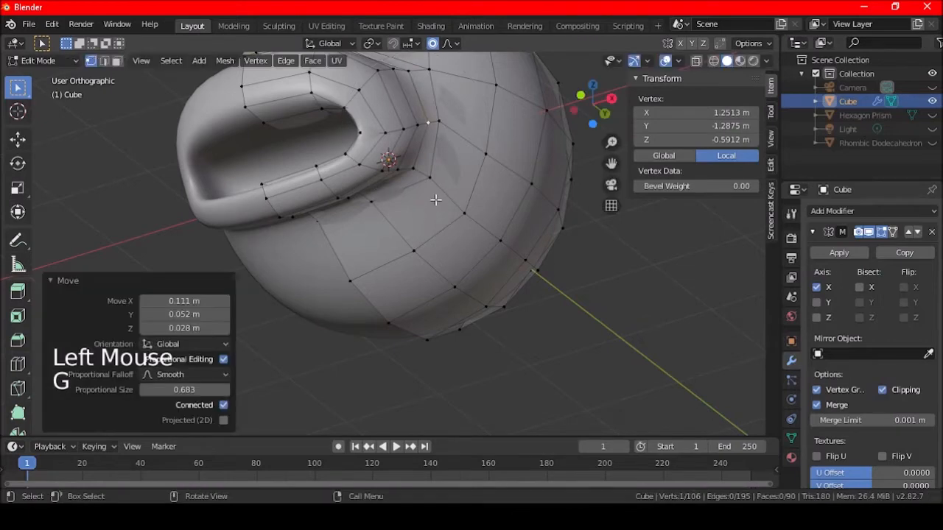
# Select two neighbouring vertices beneath the snout's base, lower them about 0.15 m in the right side view, and clear the selection.
pyautogui.moveTo(435, 213); pyautogui.dragTo(452, 135, button='middle')
pyautogui.click(361, 169)
pyautogui.keyDown('shift'); pyautogui.click(329, 180); pyautogui.keyUp('shift')
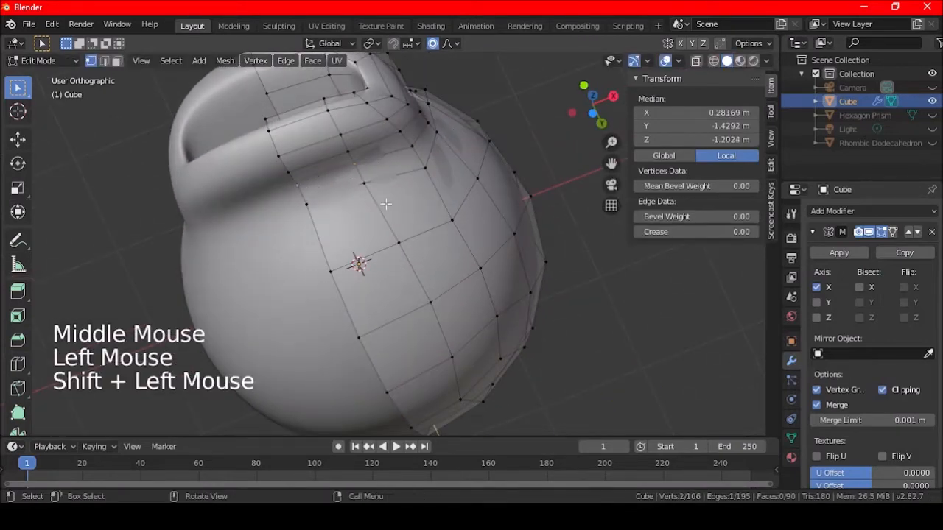
pyautogui.press('KP_3')
pyautogui.press('g')
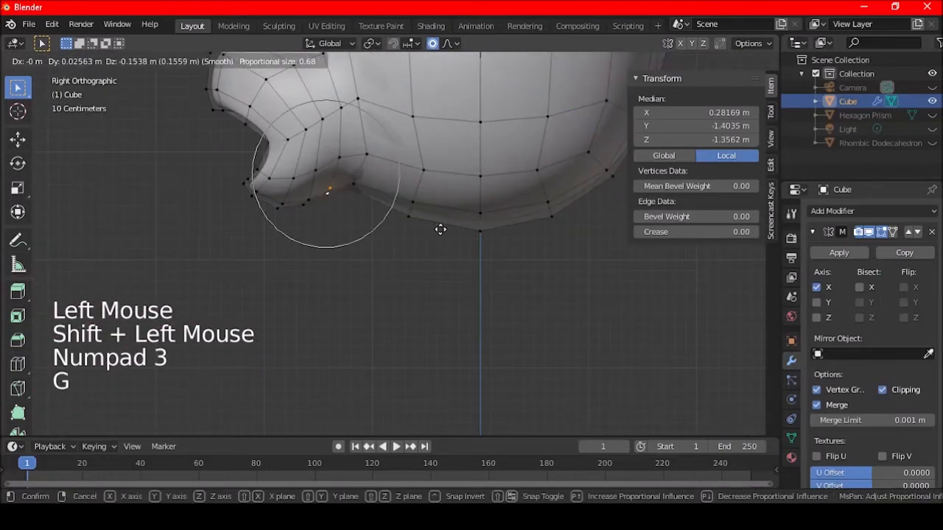
pyautogui.click(441, 230)
pyautogui.press('a')
pyautogui.press('a')
pyautogui.press('a')
# With proportional editing off, disable the mirror's Clipping and move the two centre vertices inside the upper lip 0.127 m along X.
pyautogui.keyDown('shift'); pyautogui.moveTo(393, 168); pyautogui.dragTo(434, 242, button='middle'); pyautogui.keyUp('shift')
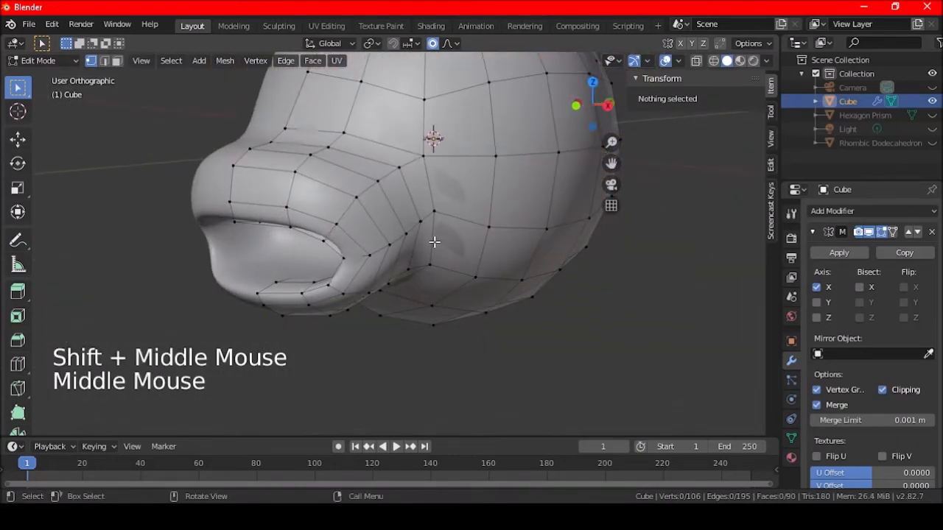
pyautogui.moveTo(384, 244); pyautogui.dragTo(430, 250, button='middle')
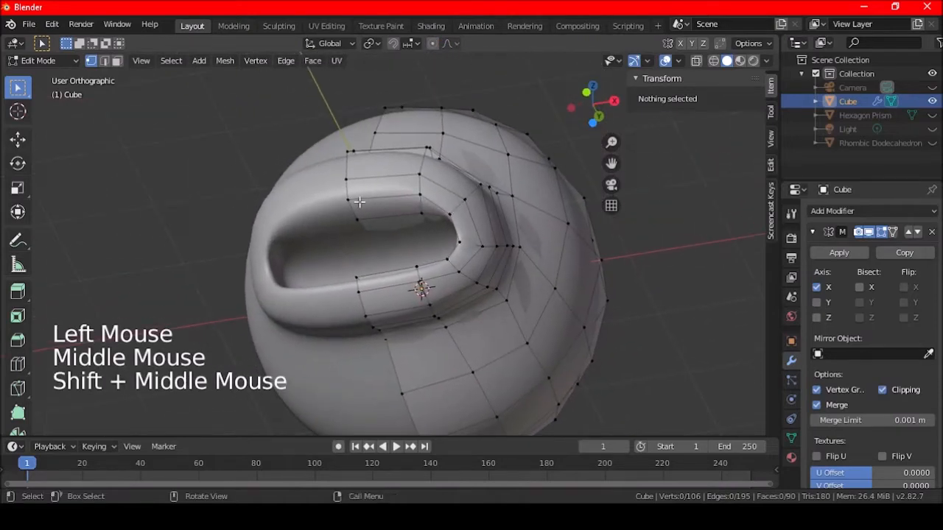
pyautogui.scroll(4, 359, 201)
pyautogui.click(324, 188)
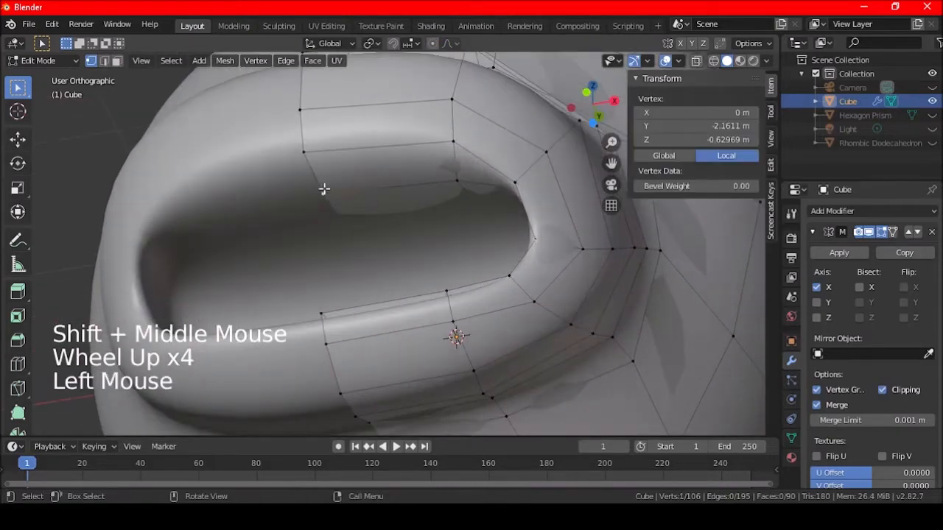
pyautogui.keyDown('shift'); pyautogui.click(303, 152); pyautogui.keyUp('shift')
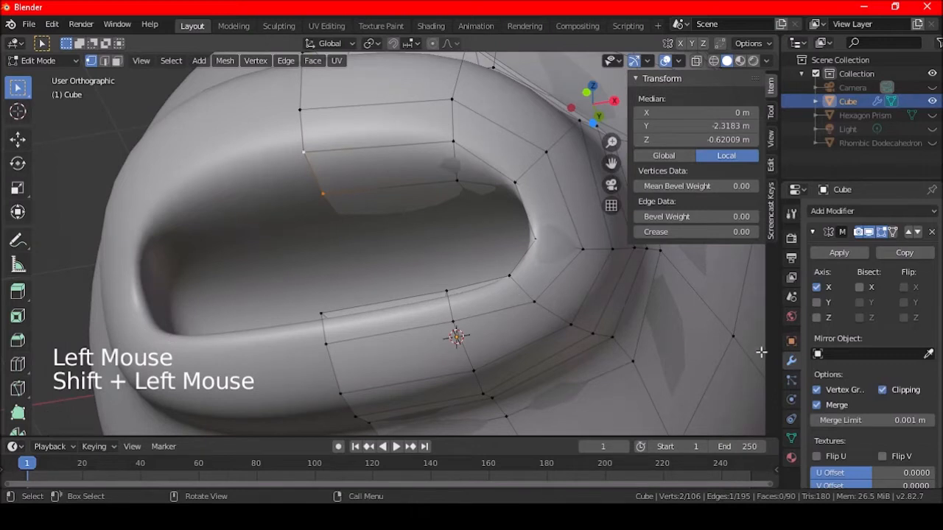
pyautogui.click(904, 390)
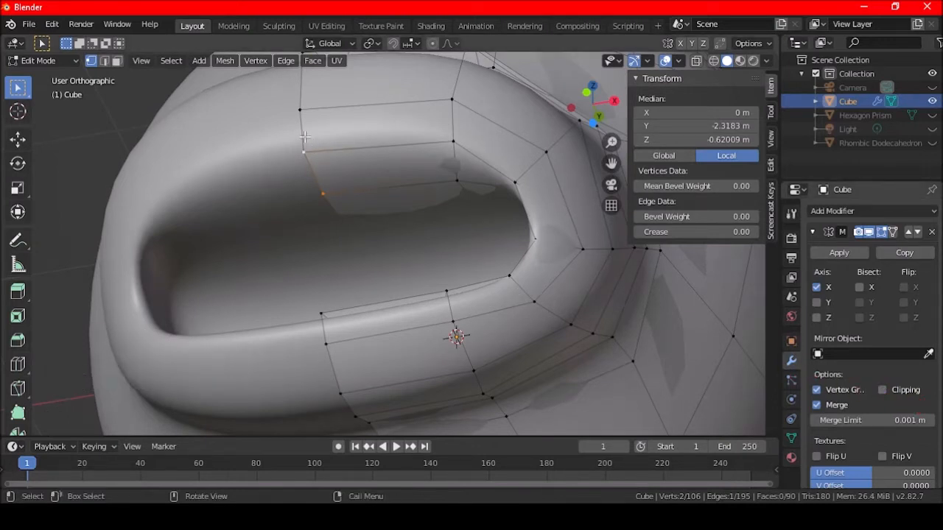
pyautogui.press('g')
pyautogui.press('x')
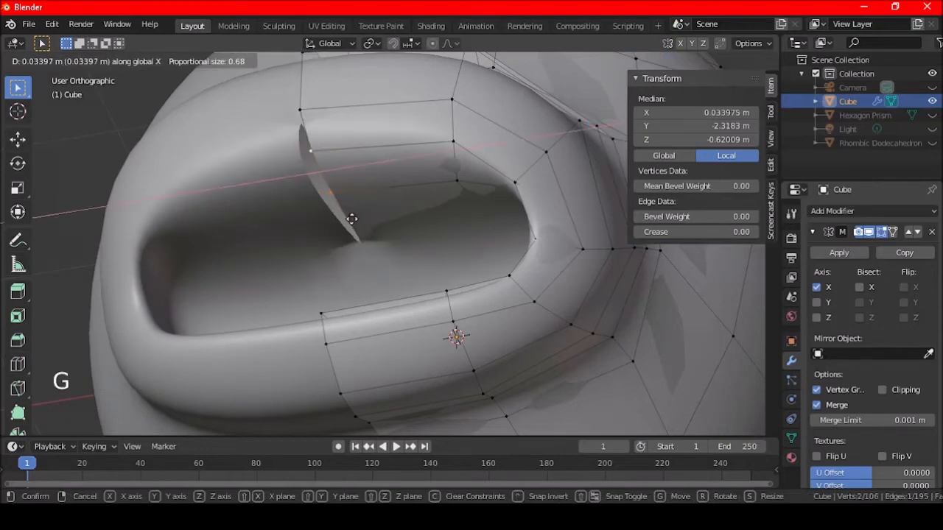
pyautogui.click(372, 216)
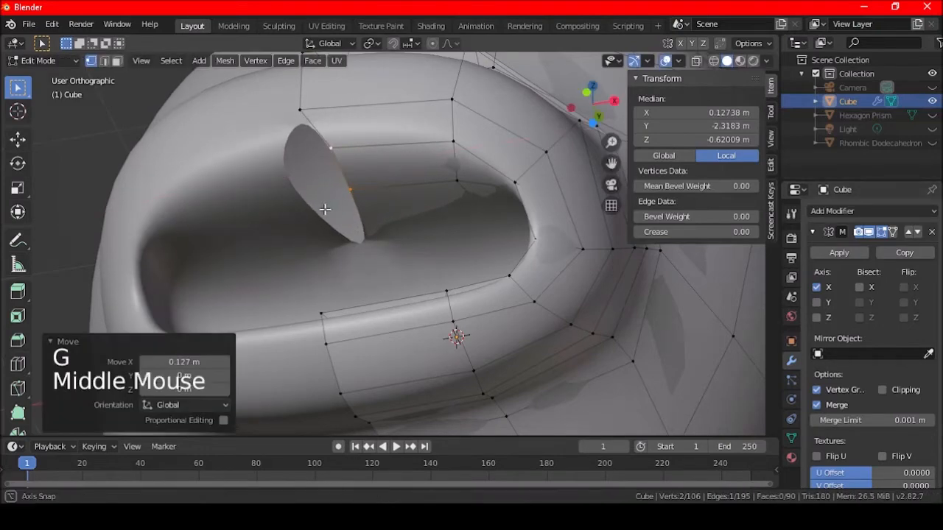
# Fill the gap inside the upper lip with a face across four seam vertices, and clear the selection.
pyautogui.moveTo(324, 209); pyautogui.dragTo(336, 217, button='middle')
pyautogui.keyDown('shift'); pyautogui.click(306, 113); pyautogui.keyUp('shift')
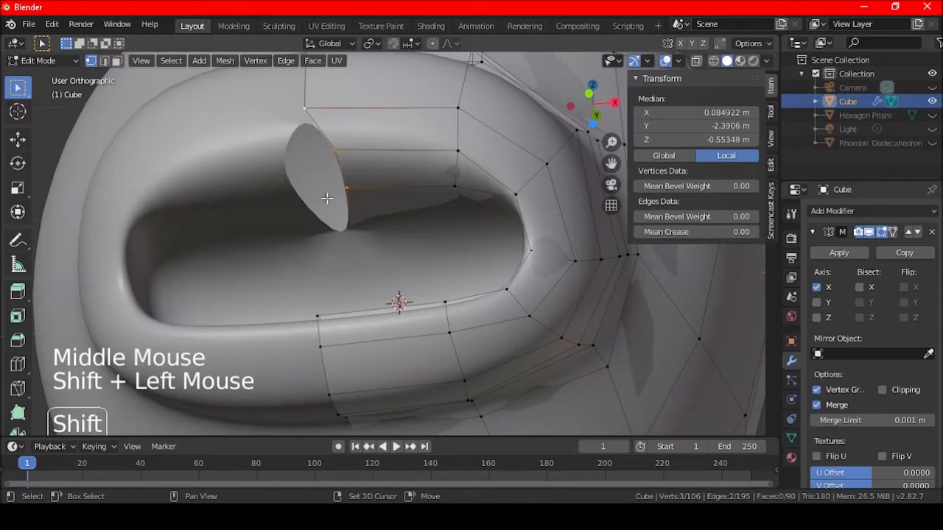
pyautogui.press('f')
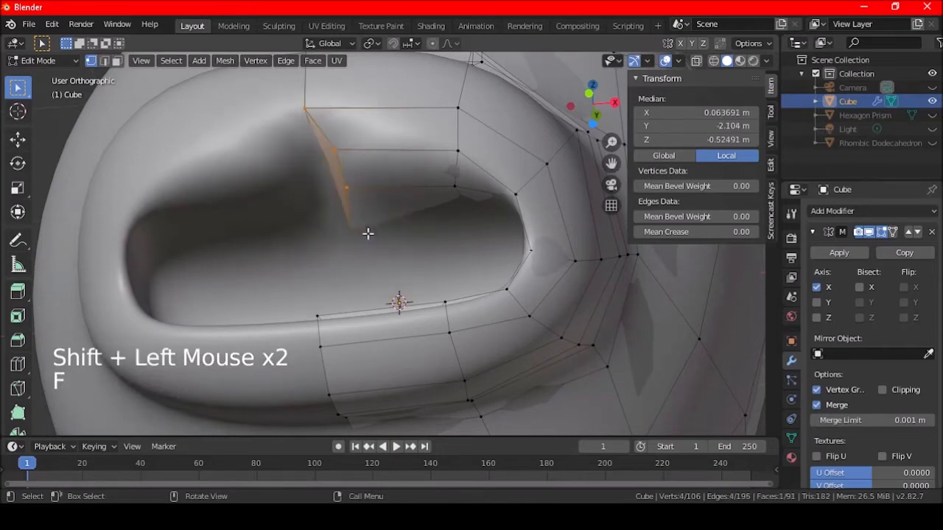
pyautogui.press('a')
pyautogui.press('a')
pyautogui.press('a')
pyautogui.moveTo(390, 189); pyautogui.dragTo(396, 270, button='middle')
pyautogui.scroll(-4, 375, 247)
pyautogui.scroll(-2, 355, 272)
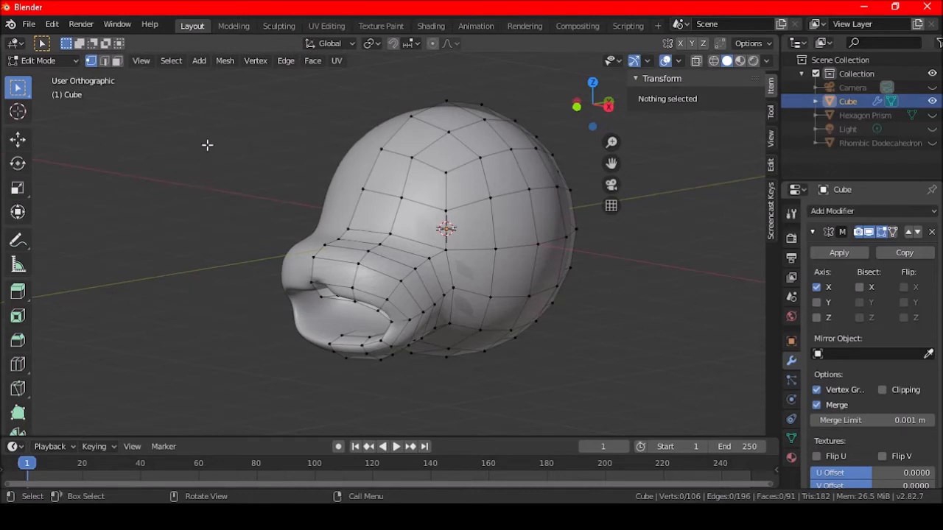
# In face selection mode, select the four neighbouring faces at the front of the snout above the mouth.
pyautogui.click(116, 61)
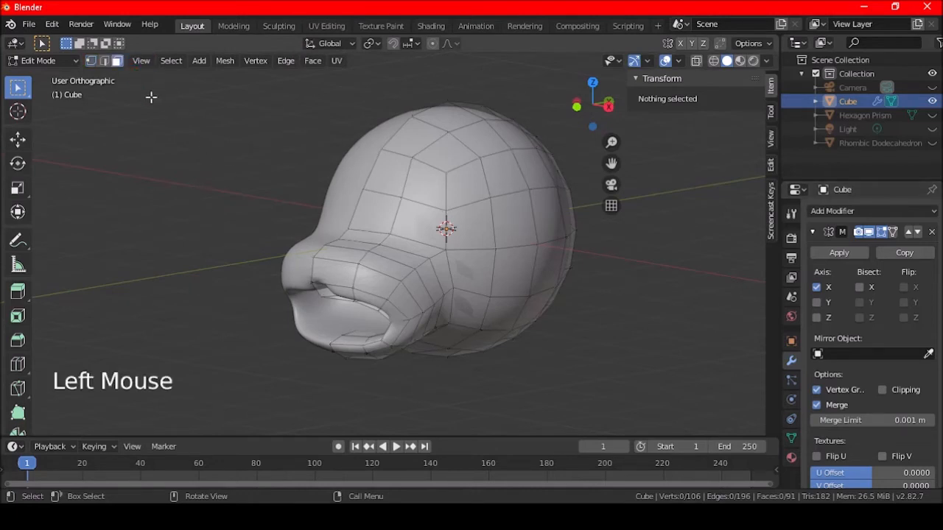
pyautogui.click(343, 257)
pyautogui.moveTo(388, 278); pyautogui.dragTo(320, 243, button='middle')
pyautogui.scroll(2, 319, 241)
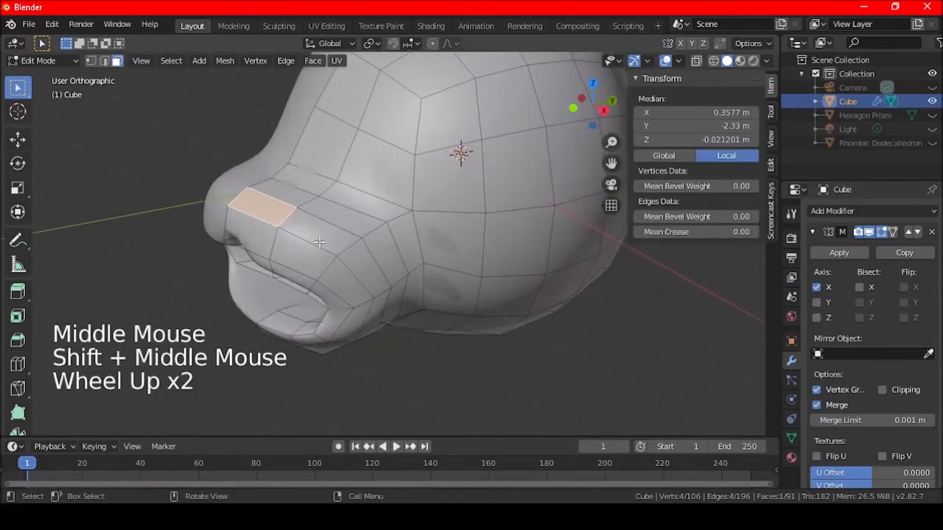
pyautogui.keyDown('shift'); pyautogui.click(250, 237); pyautogui.keyUp('shift')
pyautogui.keyDown('shift'); pyautogui.click(298, 256); pyautogui.keyUp('shift')
pyautogui.keyDown('shift'); pyautogui.click(316, 225); pyautogui.keyUp('shift')
# Try to extrude the four selected faces 0.439 m outward along their normal, and undo it.
pyautogui.moveTo(364, 269); pyautogui.dragTo(461, 281, button='middle')
pyautogui.press('e')
pyautogui.click(446, 316)
pyautogui.moveTo(379, 247)
pyautogui.keyDown('shift'); pyautogui.mouseDown(button='middle')
pyautogui.moveTo(398, 235)
pyautogui.moveTo(374, 232)
pyautogui.mouseUp(button='middle'); pyautogui.keyUp('shift')
pyautogui.scroll(2, 262, 227)
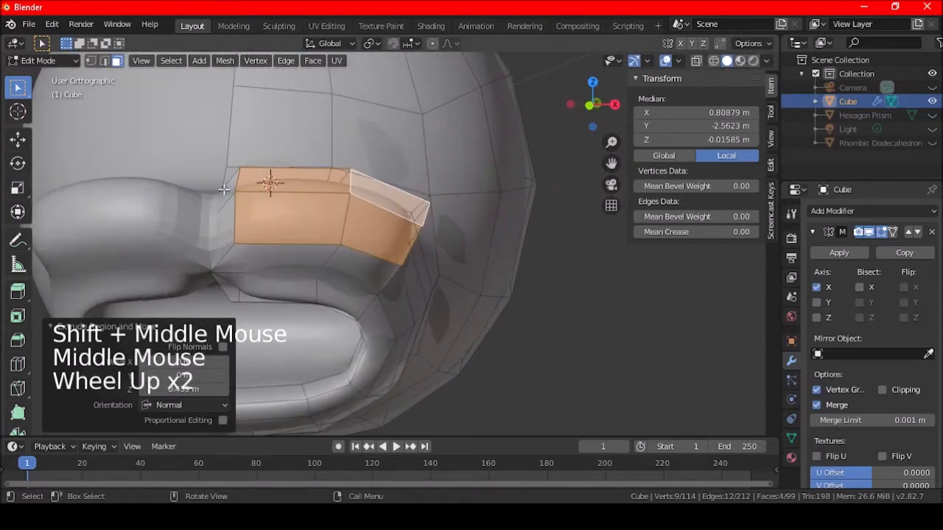
pyautogui.keyDown('shift'); pyautogui.moveTo(331, 255); pyautogui.dragTo(433, 259, button='middle'); pyautogui.keyUp('shift')
pyautogui.scroll(1, 391, 210)
pyautogui.scroll(1, 391, 211)
pyautogui.keyDown('shift'); pyautogui.moveTo(392, 211); pyautogui.dragTo(394, 234, button='middle'); pyautogui.keyUp('shift')
pyautogui.scroll(2, 394, 239)
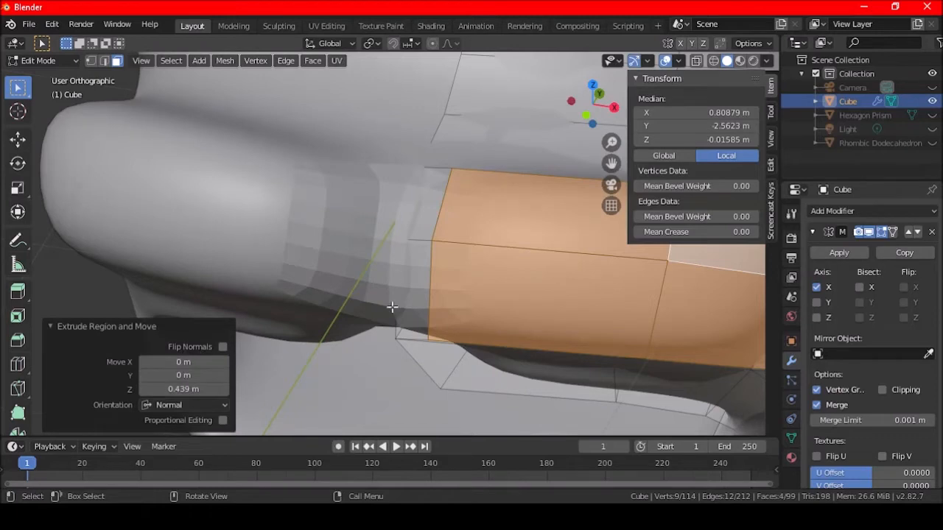
pyautogui.scroll(-4, 411, 246)
pyautogui.hotkey('ctrl', 'z')
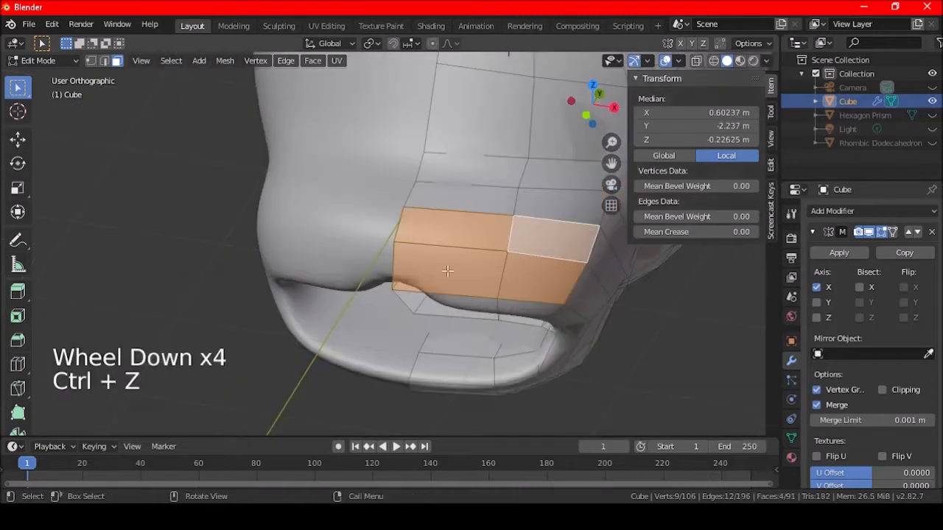
# Enable the mirror's Clipping and reduce the selection to the two front faces beside the centre line.
pyautogui.click(882, 390)
pyautogui.scroll(-3, 516, 302)
pyautogui.moveTo(515, 301); pyautogui.dragTo(489, 338, button='middle')
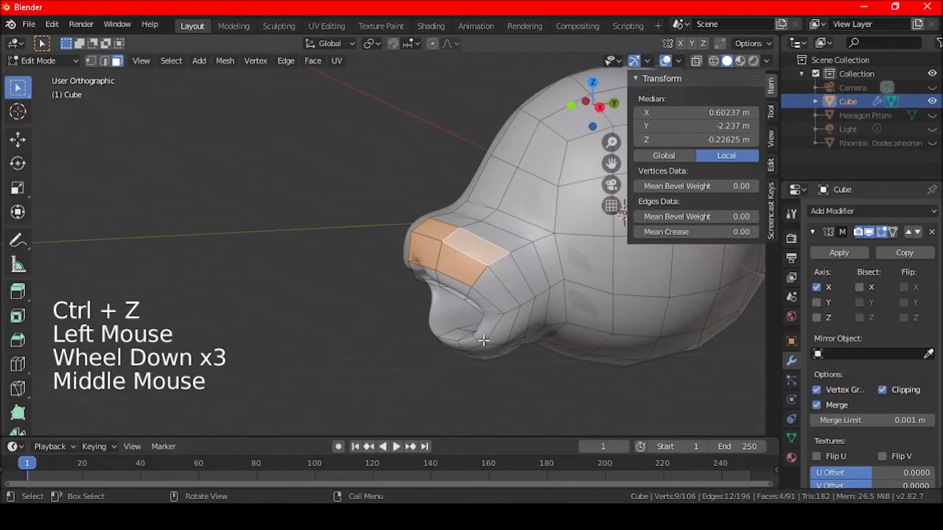
pyautogui.press('KP_3')
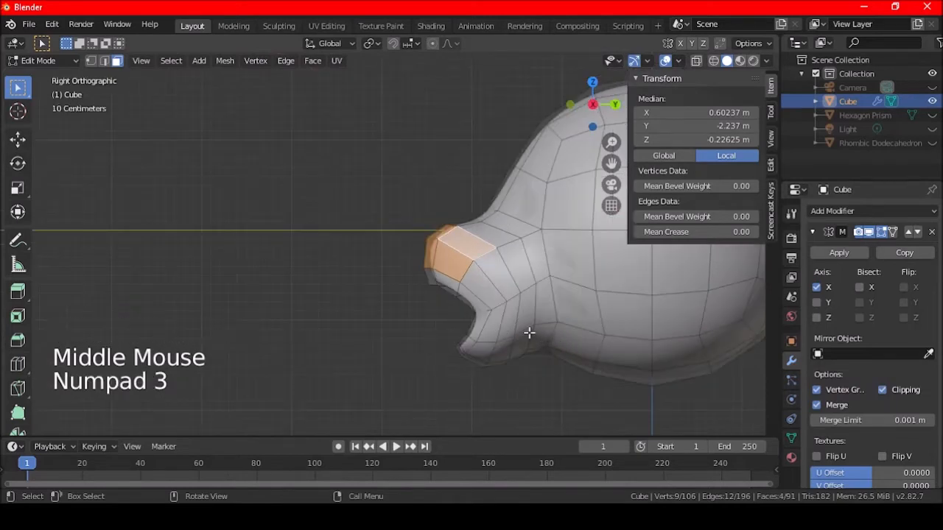
pyautogui.moveTo(535, 337); pyautogui.dragTo(533, 337, button='middle')
pyautogui.scroll(2, 450, 270)
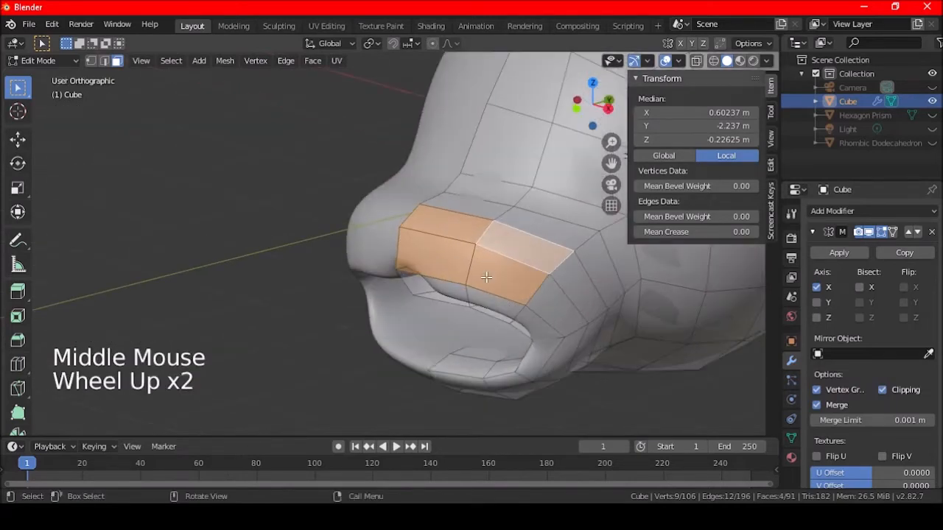
pyautogui.keyDown('shift'); pyautogui.click(522, 259); pyautogui.keyUp('shift')
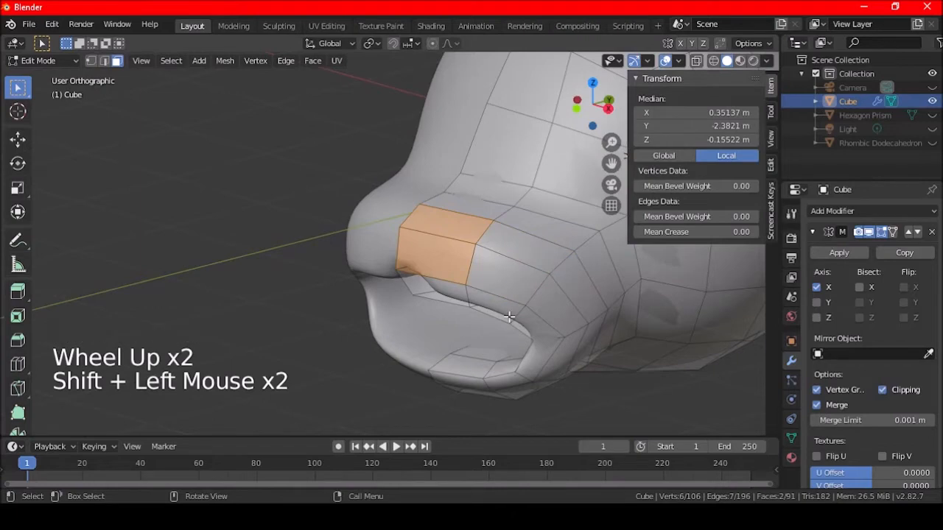
# Extrude the two selected faces 0.227 m outward along their normal in the right side view to start the nose.
pyautogui.press('KP_3')
pyautogui.press('e')
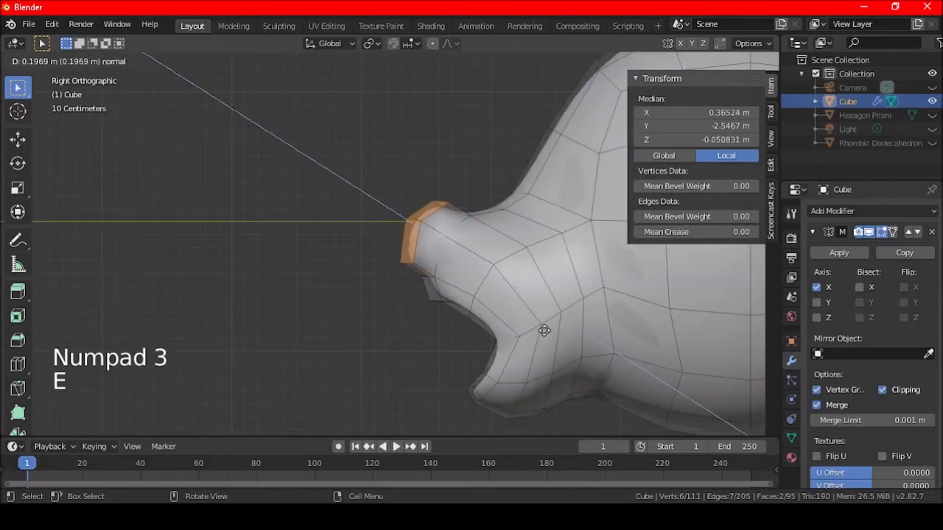
pyautogui.click(540, 328)
pyautogui.moveTo(391, 247); pyautogui.dragTo(458, 294, button='middle')
# Move the extruded nose faces further forward and up in the right side view, and scale them by 1.197.
pyautogui.press('KP_3')
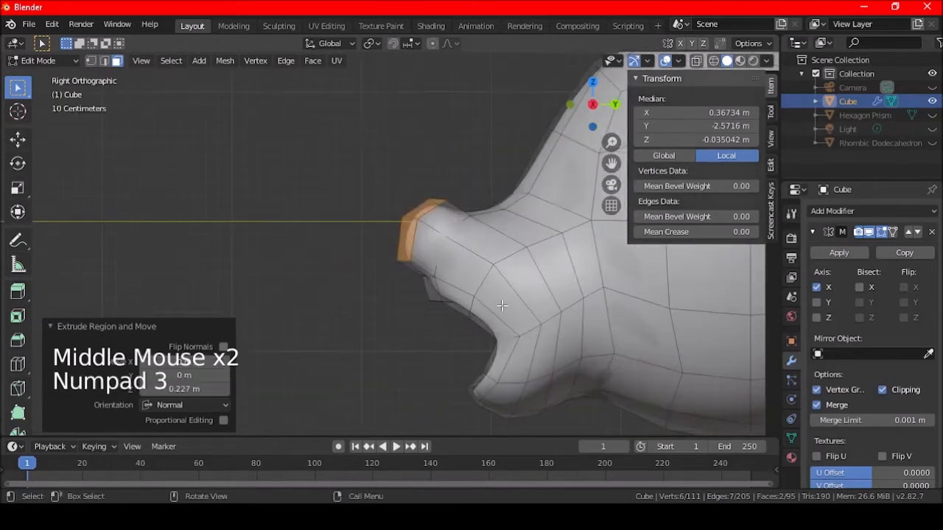
pyautogui.press('g')
pyautogui.click(501, 316)
pyautogui.press('s')
pyautogui.click(526, 324)
# Move the nose's end faces -0.147 m along X onto the mirror plane.
pyautogui.moveTo(526, 324); pyautogui.dragTo(522, 341, button='middle')
pyautogui.press('g')
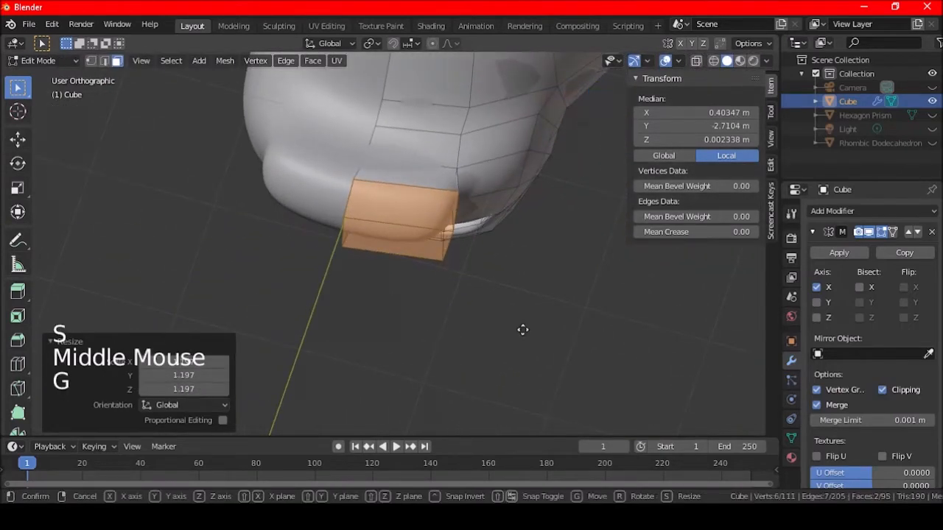
pyautogui.click(502, 329)
pyautogui.moveTo(503, 330); pyautogui.dragTo(398, 218, button='middle')
pyautogui.keyDown('shift'); pyautogui.moveTo(475, 264); pyautogui.dragTo(446, 258, button='middle'); pyautogui.keyUp('shift')
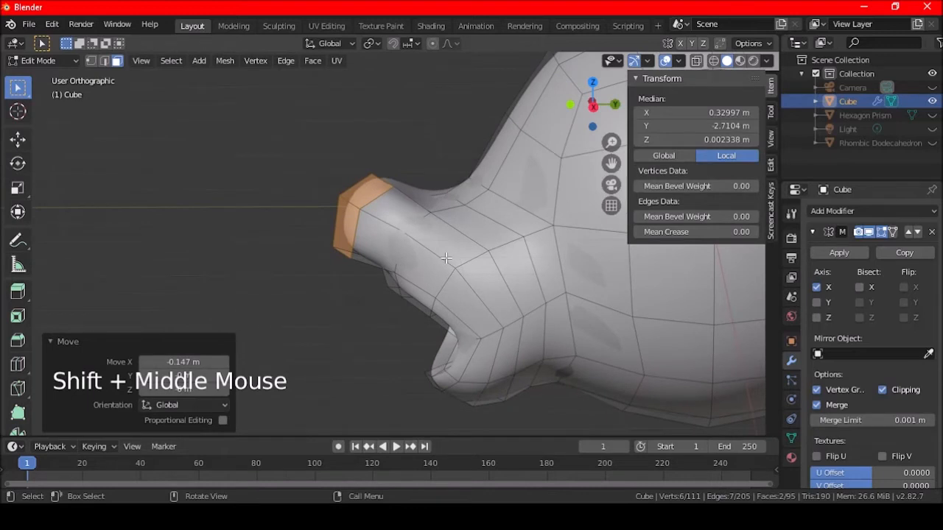
# Try a loop cut slid close to the base of the nose, and undo it.
pyautogui.scroll(1, 389, 188)
pyautogui.hotkey('ctrl', 'r')
pyautogui.click(393, 207)
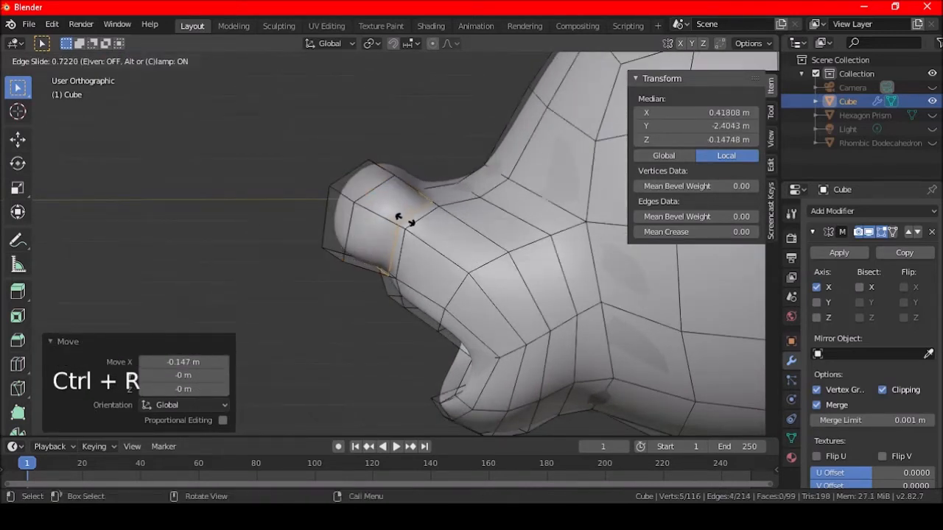
pyautogui.click(404, 219)
pyautogui.moveTo(497, 259); pyautogui.dragTo(450, 273, button='middle')
pyautogui.press('s')
pyautogui.rightClick(497, 294)
pyautogui.hotkey('ctrl', 'z')
# Switch to vertex selection and select the centre-line vertex at the top of the nose's base.
pyautogui.click(91, 61)
pyautogui.moveTo(286, 185); pyautogui.dragTo(332, 145, button='middle')
pyautogui.click(342, 145)
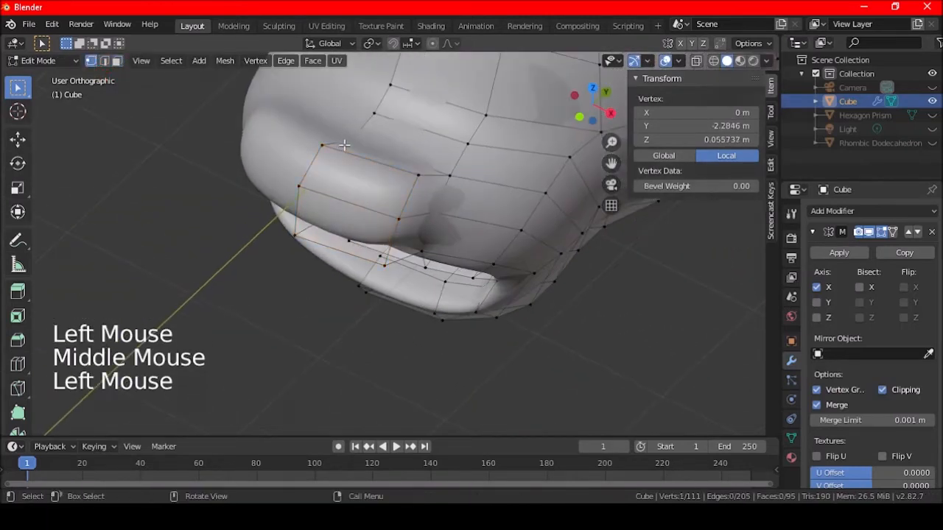
pyautogui.press('z')
pyautogui.moveTo(493, 255); pyautogui.dragTo(704, 98, button='middle')
pyautogui.click(696, 60)
pyautogui.moveTo(695, 60); pyautogui.dragTo(382, 180, button='middle')
pyautogui.keyDown('shift'); pyautogui.click(337, 199); pyautogui.keyUp('shift')
pyautogui.moveTo(331, 199); pyautogui.dragTo(331, 294, button='middle')
pyautogui.hotkey('ctrl', 'z')
pyautogui.moveTo(400, 237); pyautogui.dragTo(453, 196, button='middle')
pyautogui.click(695, 60)
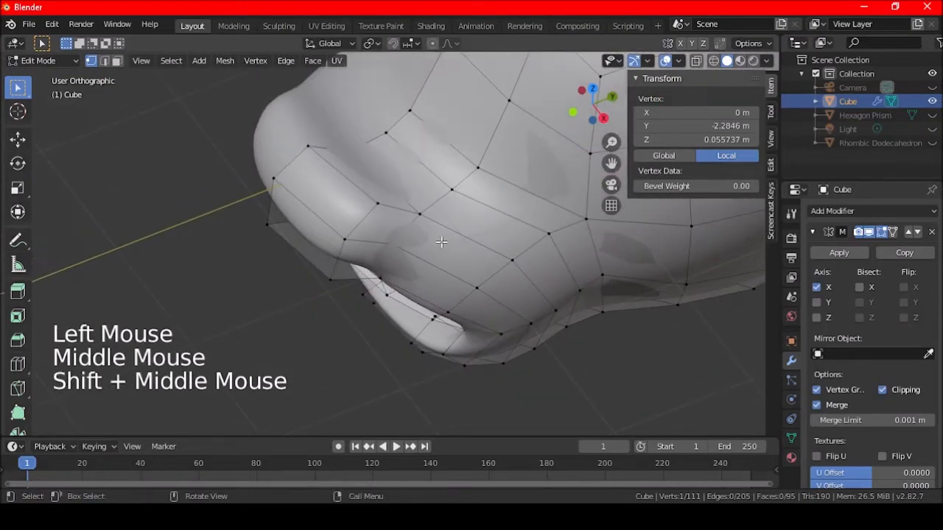
# Slide the selected centre-line vertex along its edge back toward the head, and clear the selection.
pyautogui.press('g')
pyautogui.press('g')
pyautogui.click(458, 227)
pyautogui.moveTo(458, 226); pyautogui.dragTo(437, 221, button='middle')
pyautogui.scroll(1, 437, 221)
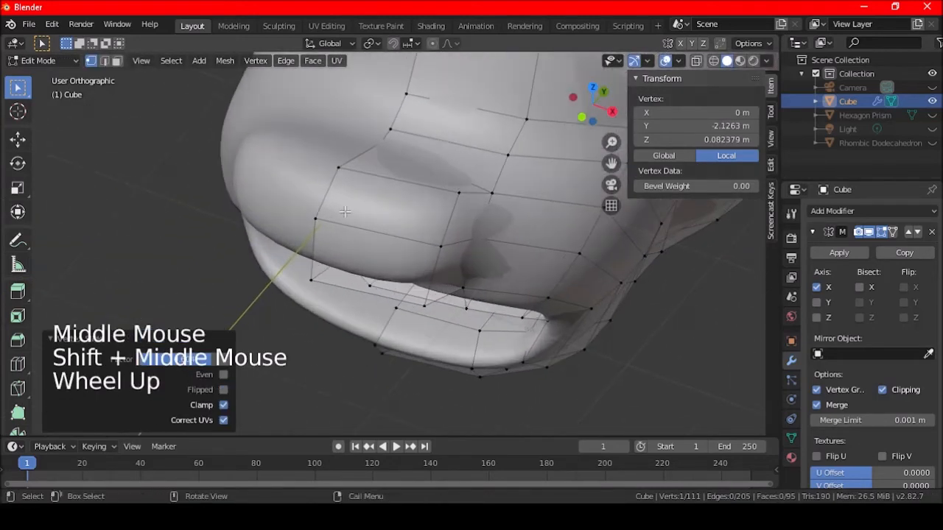
pyautogui.click(375, 248)
pyautogui.moveTo(375, 248); pyautogui.dragTo(350, 229, button='middle')
pyautogui.press('a')
pyautogui.press('a')
pyautogui.press('a')
pyautogui.scroll(-1, 346, 219)
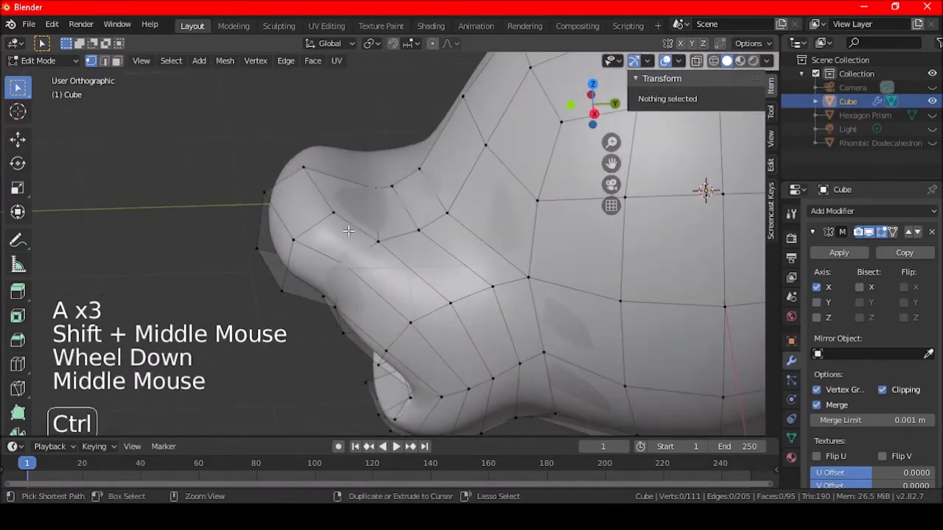
# Add a loop cut around the nose and slide it close to the nose's base.
pyautogui.hotkey('ctrl', 'r')
pyautogui.click(347, 230)
pyautogui.click(359, 237)
pyautogui.moveTo(358, 237); pyautogui.dragTo(394, 207, button='middle')
pyautogui.scroll(2, 392, 207)
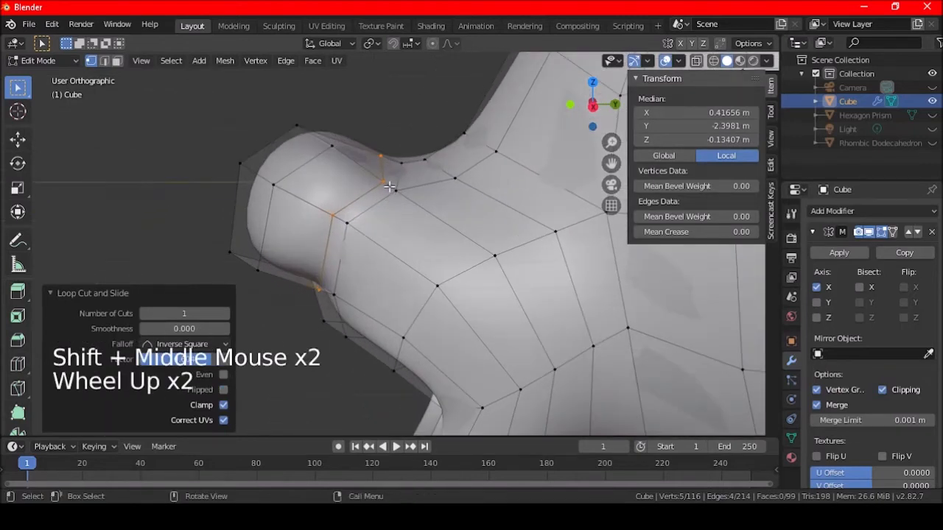
# Add a second, centred loop cut between that loop and the nose's base, scale it inward as a crease, and clear the selection.
pyautogui.hotkey('ctrl', 'r')
pyautogui.doubleClick(388, 190)
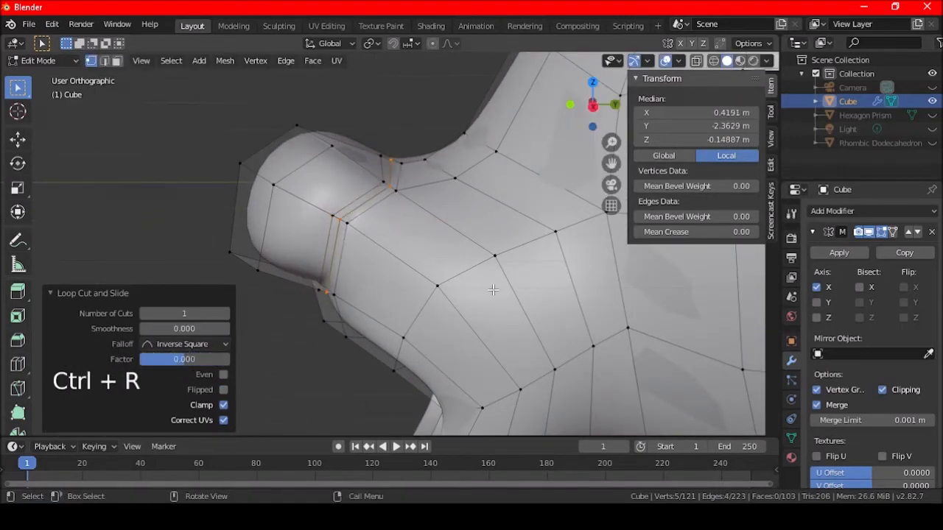
pyautogui.press('s')
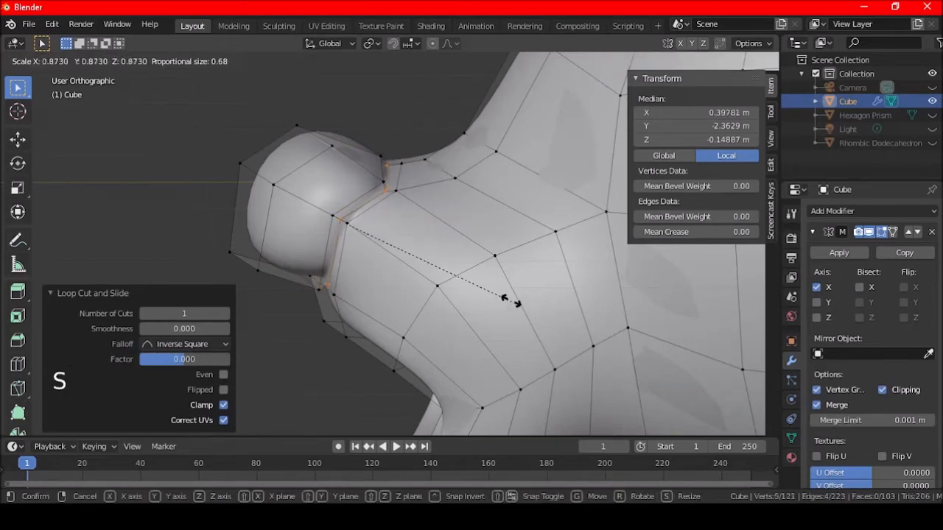
pyautogui.click(495, 290)
pyautogui.moveTo(495, 290); pyautogui.dragTo(437, 244, button='middle')
pyautogui.press('a')
pyautogui.press('a')
pyautogui.press('a')
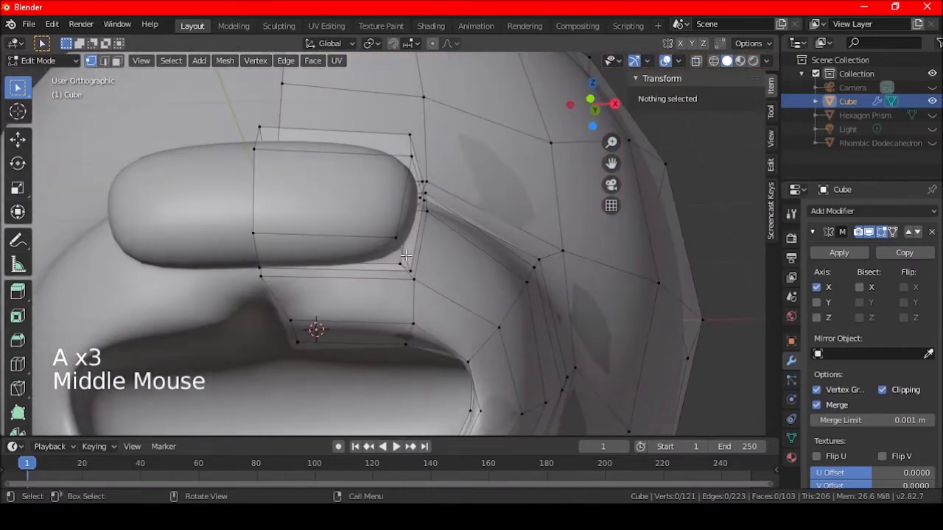
# Select the upper and lower corner vertices at the nose's outer side and move them toward the centre along X.
pyautogui.keyDown('alt'); pyautogui.keyDown('shift'); pyautogui.click(398, 244); pyautogui.keyUp('shift'); pyautogui.keyUp('alt')
pyautogui.moveTo(480, 238); pyautogui.dragTo(430, 175, button='middle')
pyautogui.keyDown('alt'); pyautogui.keyDown('shift'); pyautogui.click(445, 215); pyautogui.keyUp('shift'); pyautogui.keyUp('alt')
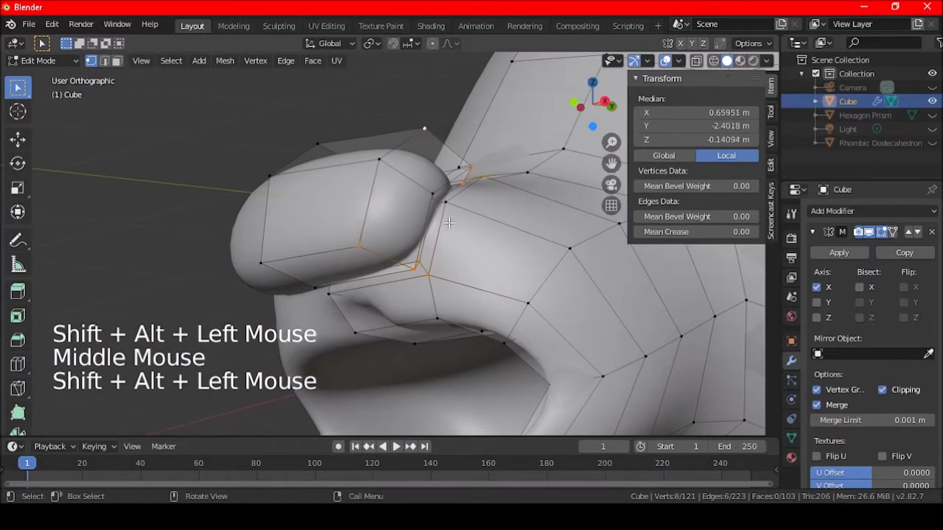
pyautogui.keyDown('shift'); pyautogui.click(437, 273); pyautogui.keyUp('shift')
pyautogui.moveTo(441, 274); pyautogui.dragTo(505, 250, button='middle')
pyautogui.keyDown('shift'); pyautogui.click(496, 180); pyautogui.keyUp('shift')
pyautogui.moveTo(455, 209)
pyautogui.mouseDown(button='middle')
pyautogui.moveTo(420, 189)
pyautogui.moveTo(444, 203)
pyautogui.mouseUp(button='middle')
pyautogui.press('g')
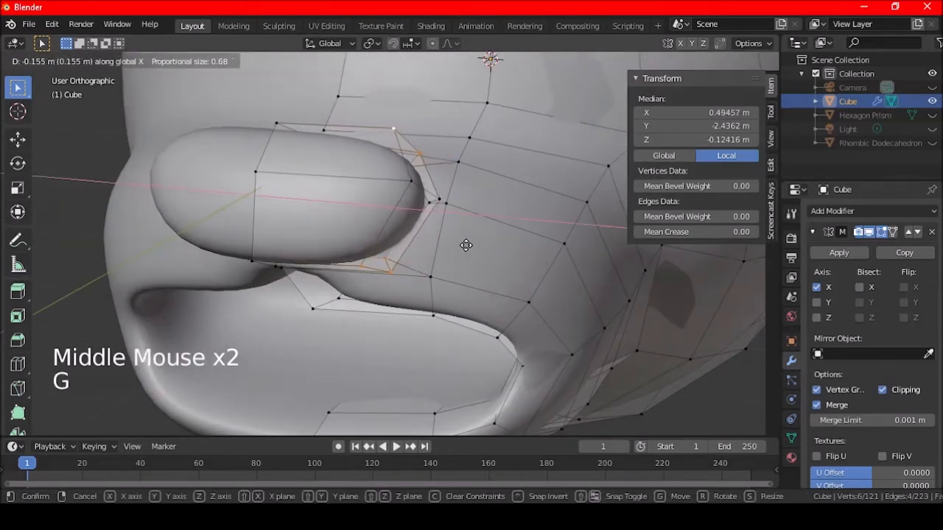
pyautogui.click(457, 243)
# Move the middle vertices on the nose's outer side inward along X, and clear the selection.
pyautogui.click(412, 182)
pyautogui.keyDown('shift'); pyautogui.click(439, 199); pyautogui.keyUp('shift')
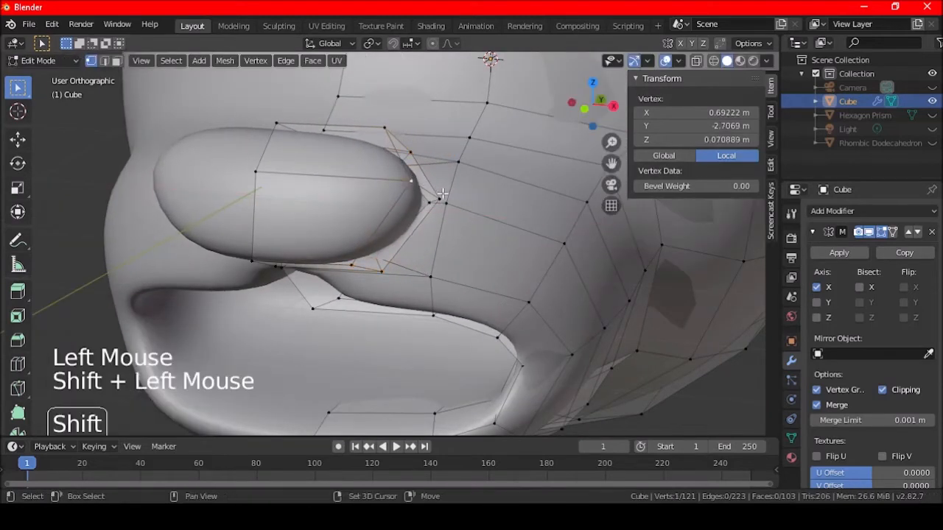
pyautogui.press('g')
pyautogui.click(467, 213)
pyautogui.press('a')
pyautogui.press('a')
pyautogui.press('a')
# Select the upper and lower corner vertices of the nose loop just ahead of the crease and scale them closer together.
pyautogui.moveTo(400, 184); pyautogui.dragTo(413, 225, button='middle')
pyautogui.moveTo(324, 213); pyautogui.dragTo(376, 167, button='middle')
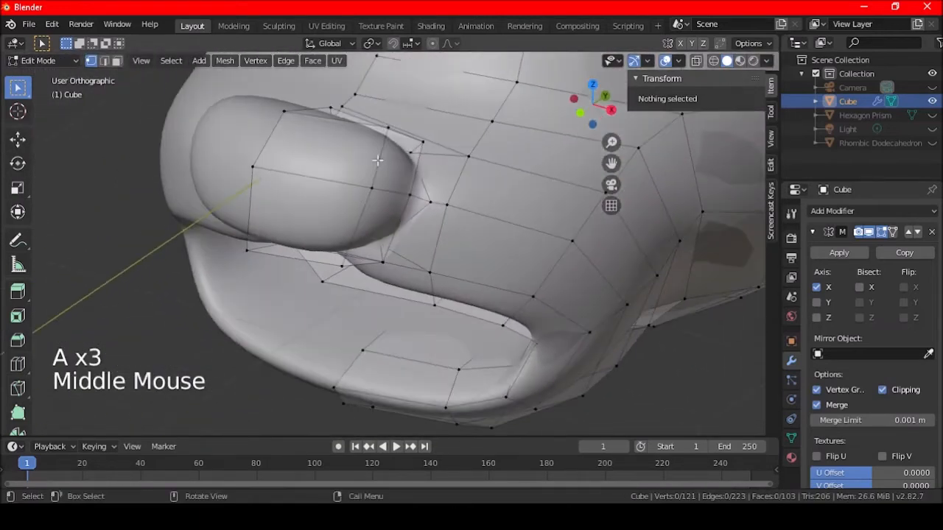
pyautogui.click(386, 133)
pyautogui.keyDown('shift'); pyautogui.click(341, 263); pyautogui.keyUp('shift')
pyautogui.moveTo(527, 301); pyautogui.dragTo(543, 312, button='middle')
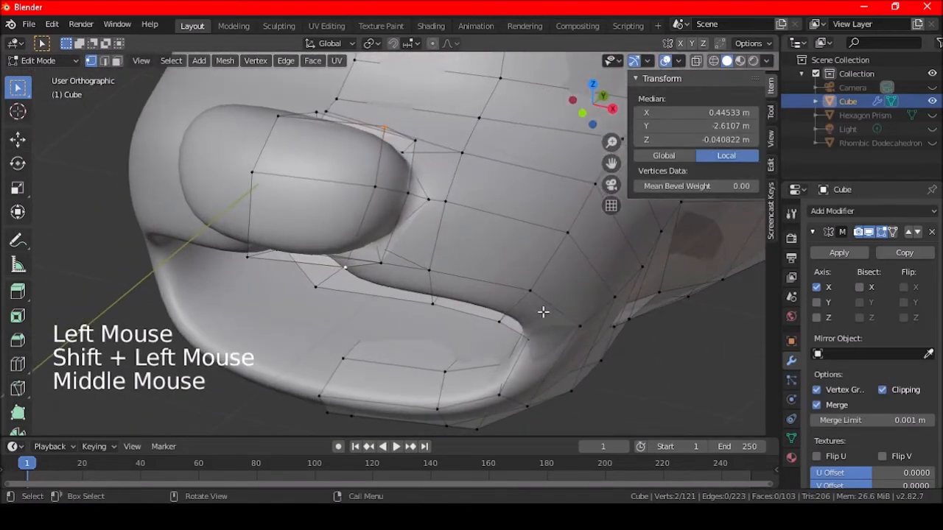
pyautogui.press('s')
pyautogui.click(520, 290)
# Scale the upper and lower corner vertices at the nose's base to about 0.71, and clear the selection.
pyautogui.keyDown('shift'); pyautogui.click(414, 141); pyautogui.keyUp('shift')
pyautogui.press('s')
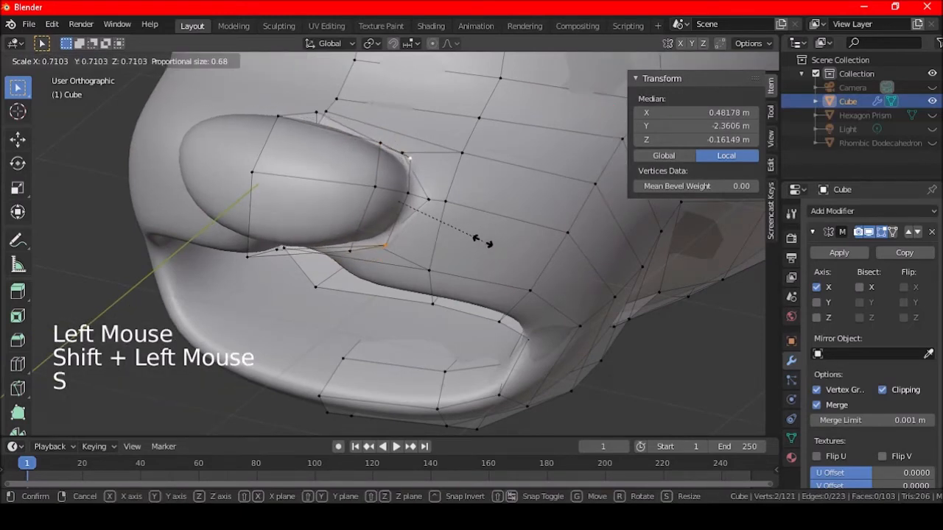
pyautogui.click(483, 243)
pyautogui.press('a')
pyautogui.press('a')
pyautogui.press('a')
# Select the three vertices down the front of the nose's outer side, edge-slide them toward the centre, and clear the selection.
pyautogui.moveTo(471, 257); pyautogui.dragTo(362, 293, button='middle')
pyautogui.keyDown('shift'); pyautogui.click(370, 195); pyautogui.keyUp('shift')
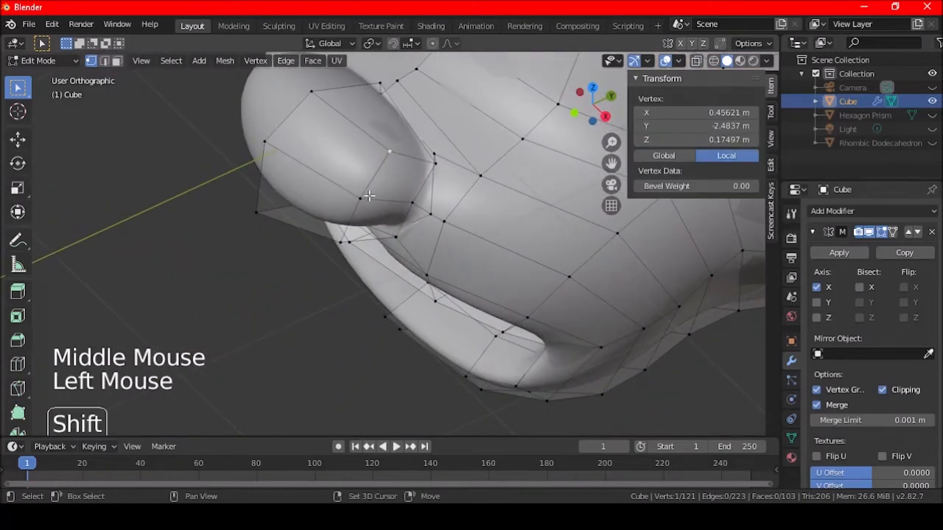
pyautogui.keyDown('shift'); pyautogui.click(366, 199); pyautogui.keyUp('shift')
pyautogui.keyDown('shift'); pyautogui.click(349, 237); pyautogui.keyUp('shift')
pyautogui.moveTo(356, 252); pyautogui.dragTo(456, 246, button='middle')
pyautogui.press('g')
pyautogui.press('g')
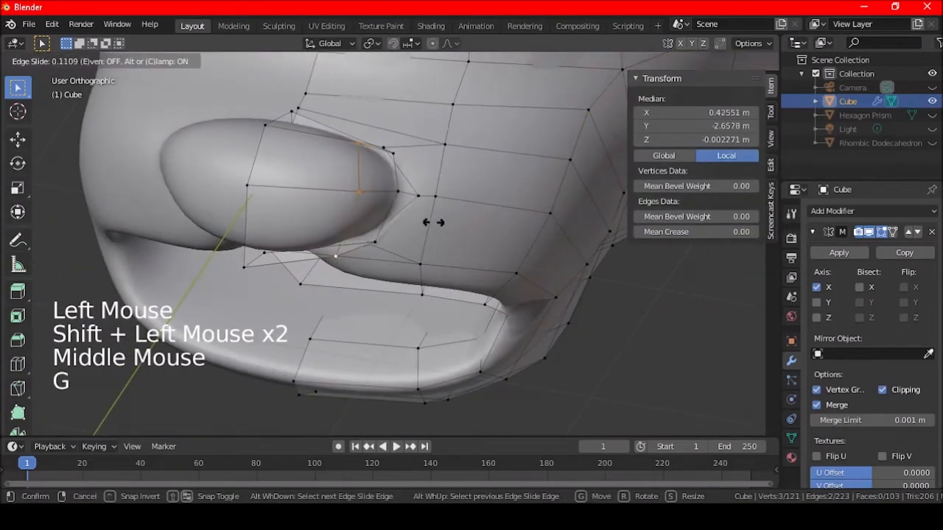
pyautogui.click(427, 216)
pyautogui.press('a')
pyautogui.press('a')
pyautogui.press('a')
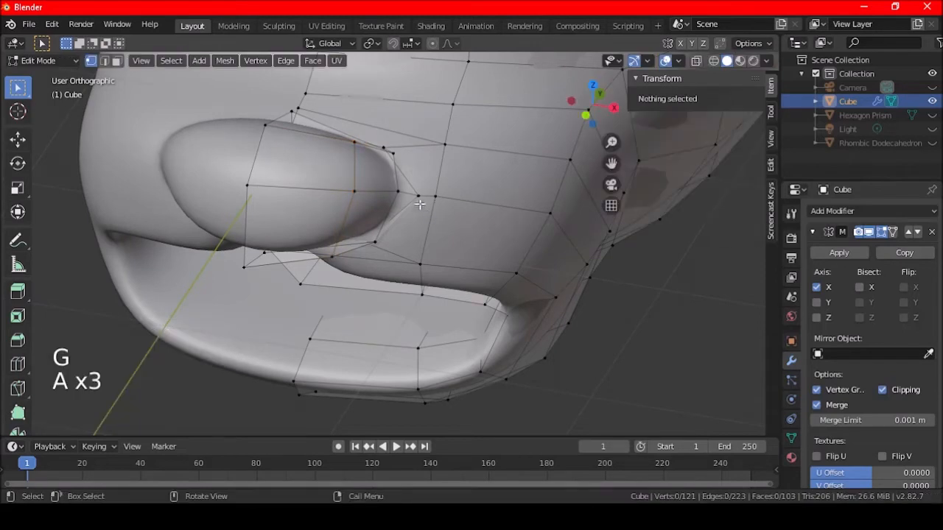
# Select the three vertices of the next column behind on the nose's outer side and move them inward along X.
pyautogui.click(394, 153)
pyautogui.moveTo(394, 153); pyautogui.dragTo(397, 199, button='middle')
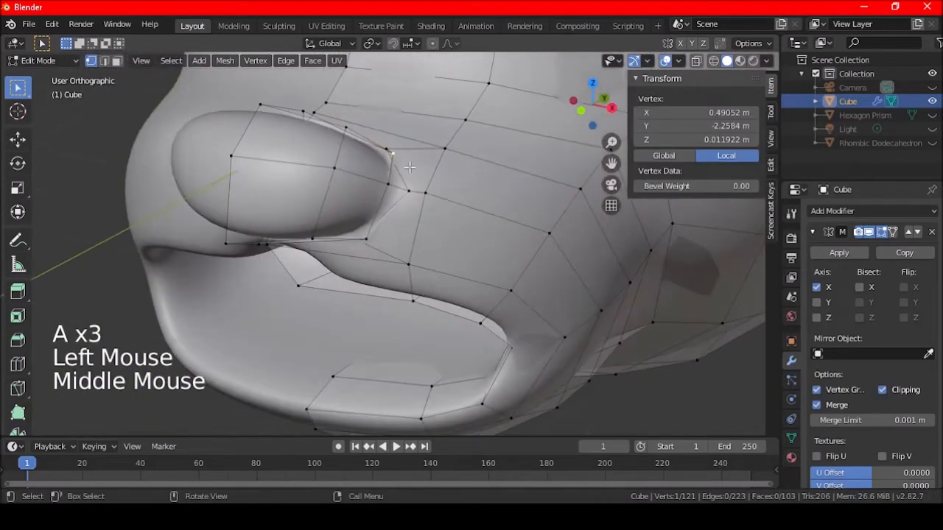
pyautogui.keyDown('shift'); pyautogui.click(391, 156); pyautogui.keyUp('shift')
pyautogui.press('g')
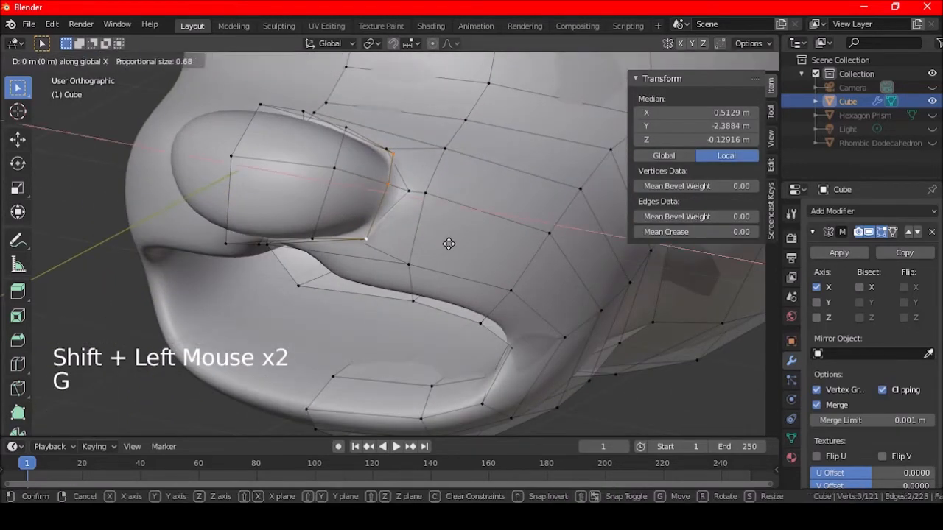
pyautogui.click(435, 242)
# Slide the crease's outermost side vertex along its edge toward the nose, and clear the selection.
pyautogui.click(412, 194)
pyautogui.press('g')
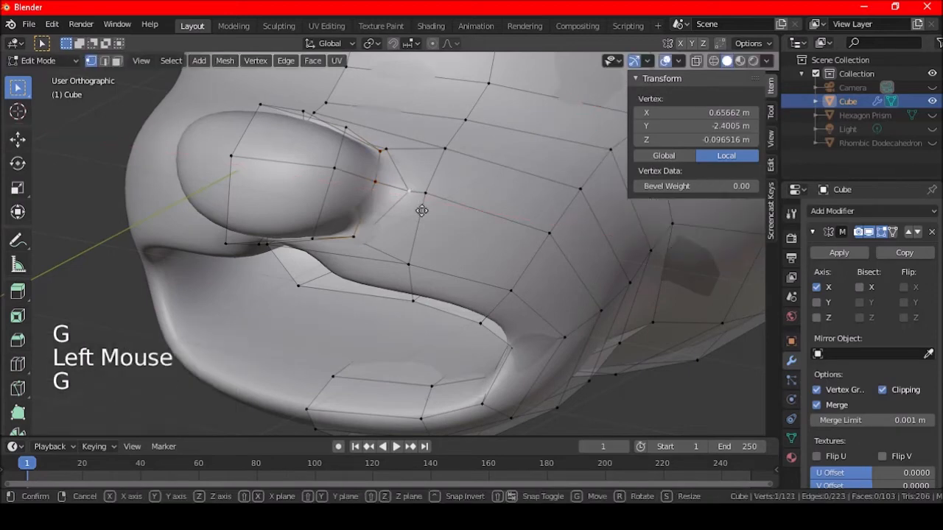
pyautogui.press('g')
pyautogui.click(397, 207)
pyautogui.press('a')
pyautogui.press('a')
pyautogui.press('a')
# Examine the edge loop around the nose's base in X-ray and wireframe shading, and clear the selection.
pyautogui.moveTo(398, 207); pyautogui.dragTo(423, 190, button='middle')
pyautogui.scroll(3, 423, 190)
pyautogui.keyDown('alt'); pyautogui.keyDown('shift'); pyautogui.click(433, 148); pyautogui.keyUp('shift'); pyautogui.keyUp('alt')
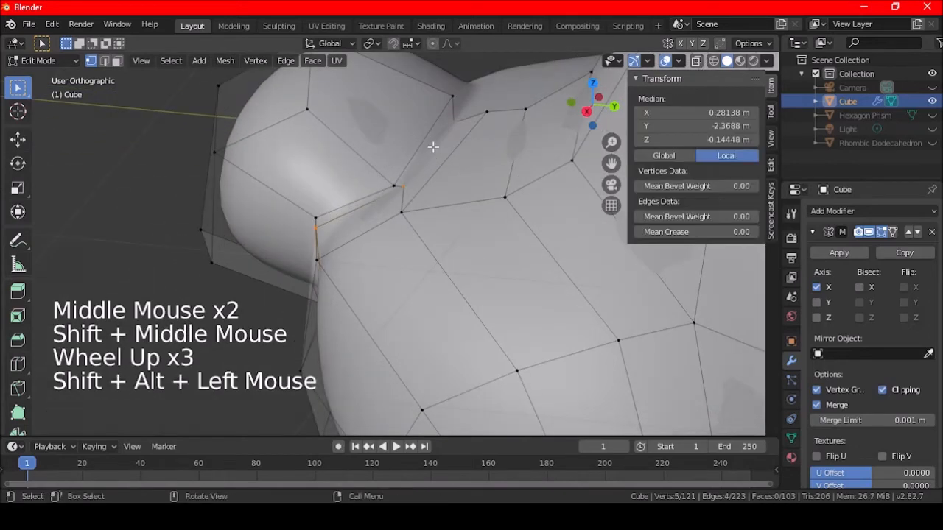
pyautogui.click(697, 62)
pyautogui.click(699, 63)
pyautogui.moveTo(501, 201); pyautogui.dragTo(604, 167, button='middle')
pyautogui.click(710, 62)
pyautogui.moveTo(423, 229); pyautogui.dragTo(477, 172, button='middle')
pyautogui.click(696, 62)
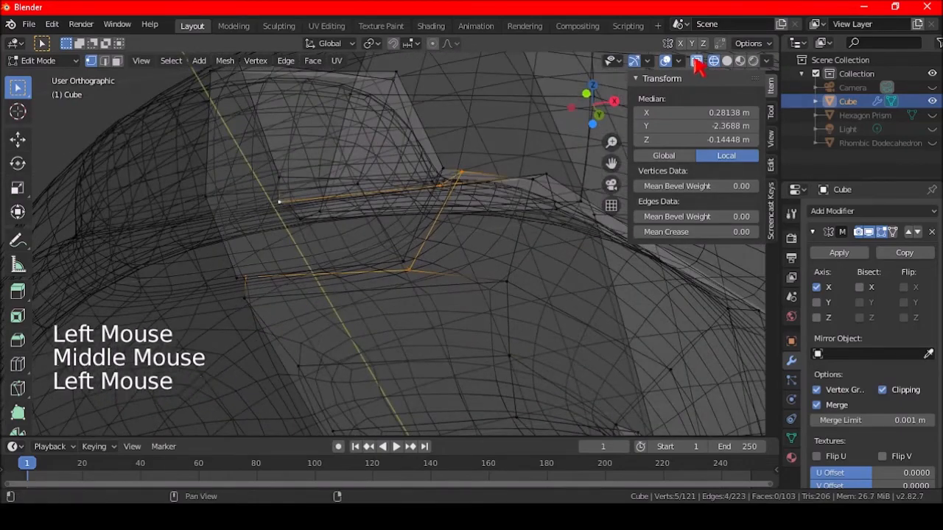
pyautogui.click(725, 62)
pyautogui.moveTo(442, 221)
pyautogui.mouseDown(button='middle')
pyautogui.moveTo(397, 248)
pyautogui.moveTo(480, 238)
pyautogui.mouseUp(button='middle')
pyautogui.click(471, 171)
pyautogui.moveTo(472, 171); pyautogui.dragTo(419, 210, button='middle')
pyautogui.press('a')
pyautogui.press('a')
pyautogui.press('a')
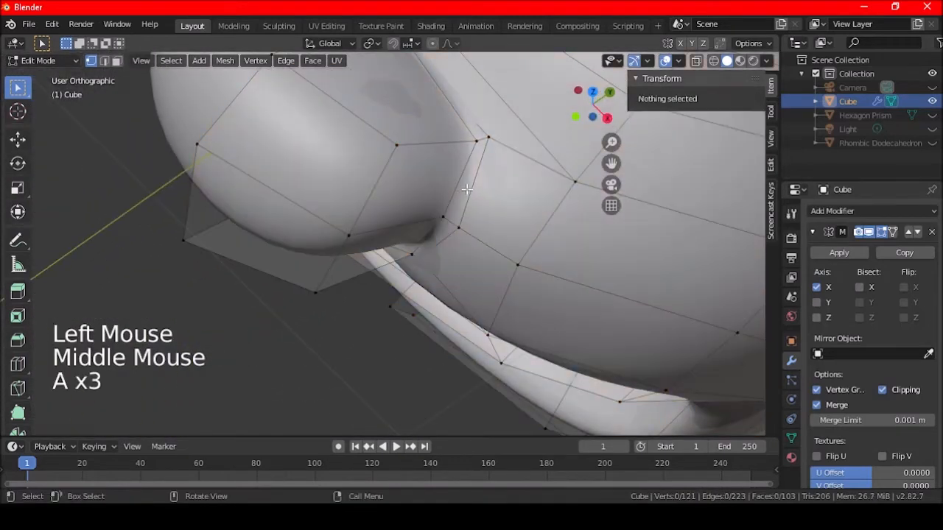
# Select the edge loop around the nose's base between the nose and the face, and delete it as an edge loop.
pyautogui.keyDown('alt'); pyautogui.keyDown('shift'); pyautogui.click(465, 168); pyautogui.keyUp('shift'); pyautogui.keyUp('alt')
pyautogui.moveTo(466, 168); pyautogui.dragTo(457, 237, button='middle')
pyautogui.press('Delete')
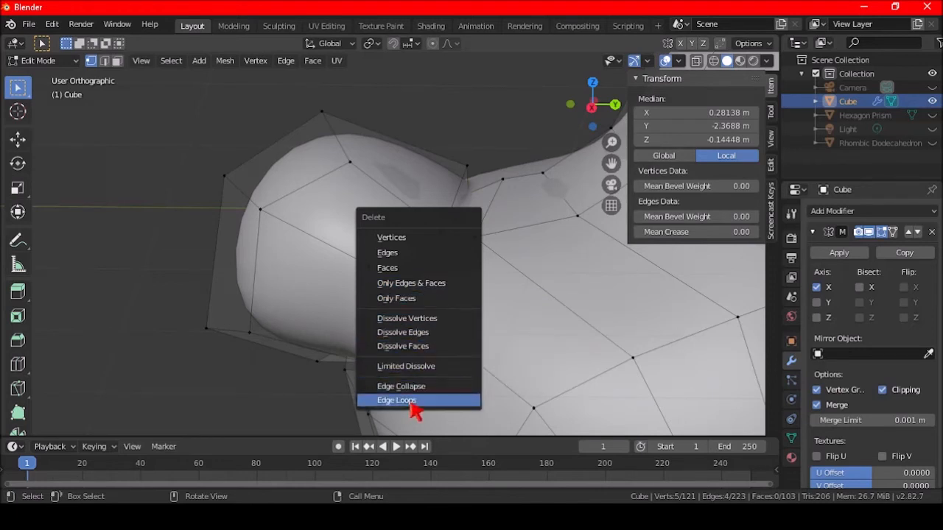
pyautogui.click(409, 405)
pyautogui.moveTo(407, 326); pyautogui.dragTo(503, 322, button='middle')
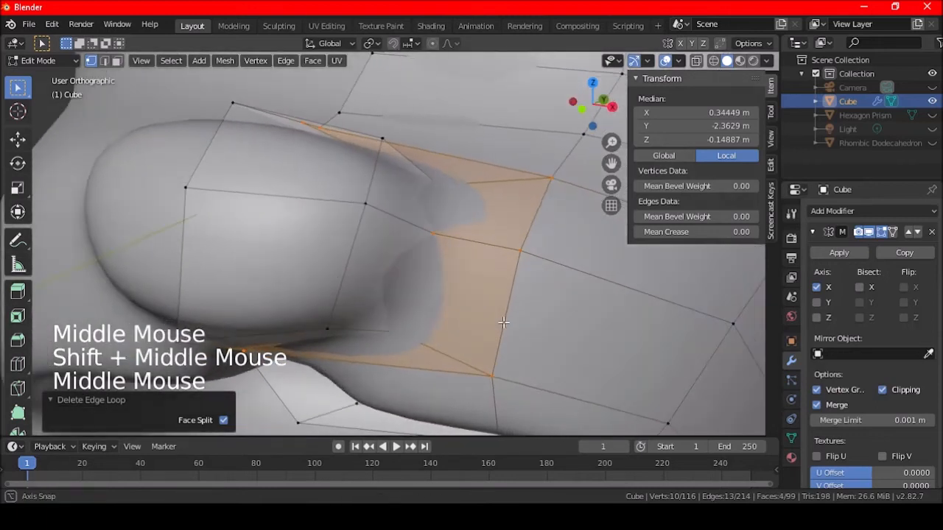
# Select the three vertices down the face beside the nose and move them about 0.15 m inward along X.
pyautogui.click(549, 179)
pyautogui.keyDown('shift'); pyautogui.click(522, 251); pyautogui.keyUp('shift')
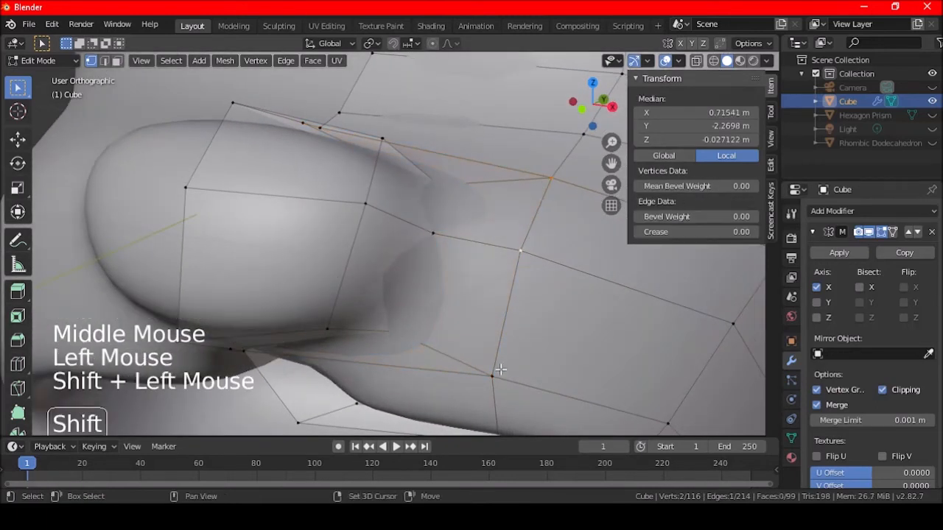
pyautogui.press('g')
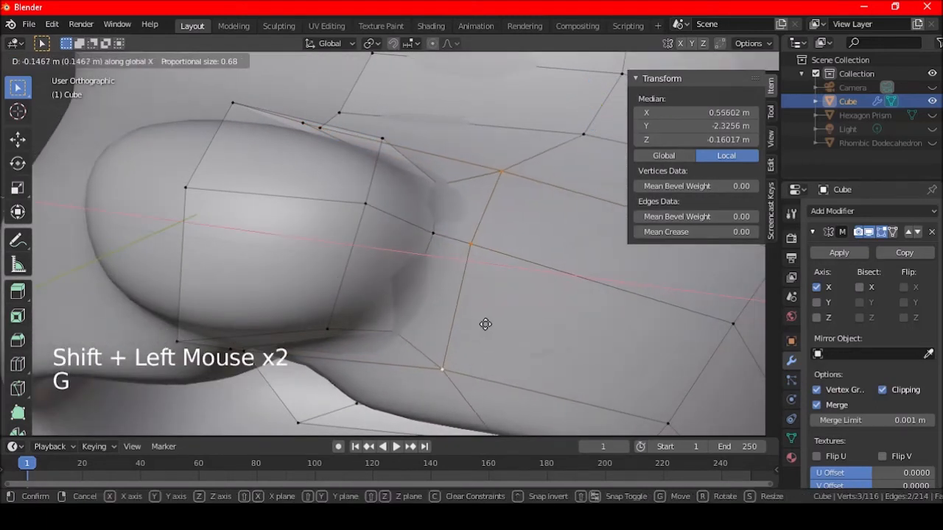
pyautogui.click(486, 324)
pyautogui.moveTo(495, 260); pyautogui.dragTo(414, 271, button='middle')
pyautogui.moveTo(472, 215)
pyautogui.mouseDown(button='middle')
pyautogui.moveTo(442, 221)
pyautogui.moveTo(486, 206)
pyautogui.moveTo(462, 214)
pyautogui.mouseUp(button='middle')
# Insert one centred edge loop around the nose's base and shrink it inward by about 0.043 m.
pyautogui.hotkey('ctrl', 'r')
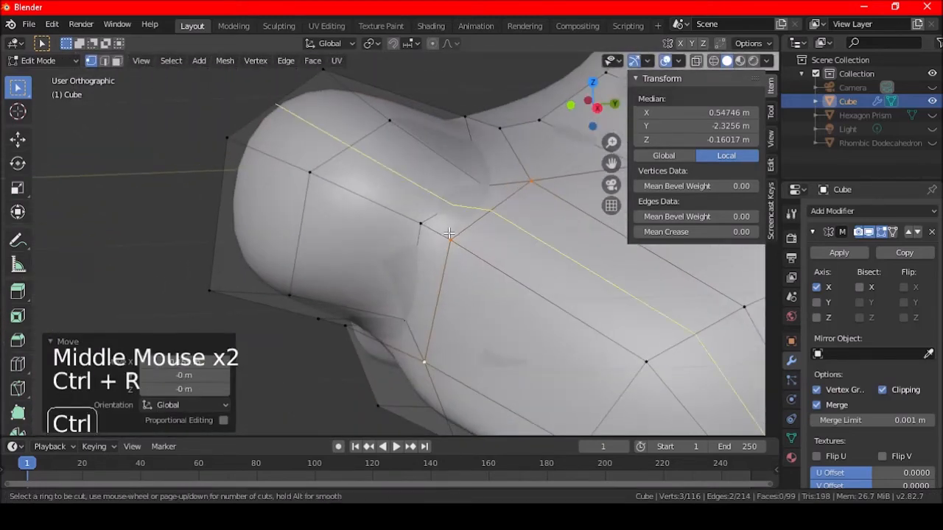
pyautogui.click(440, 249)
pyautogui.click(441, 249)
pyautogui.press('s')
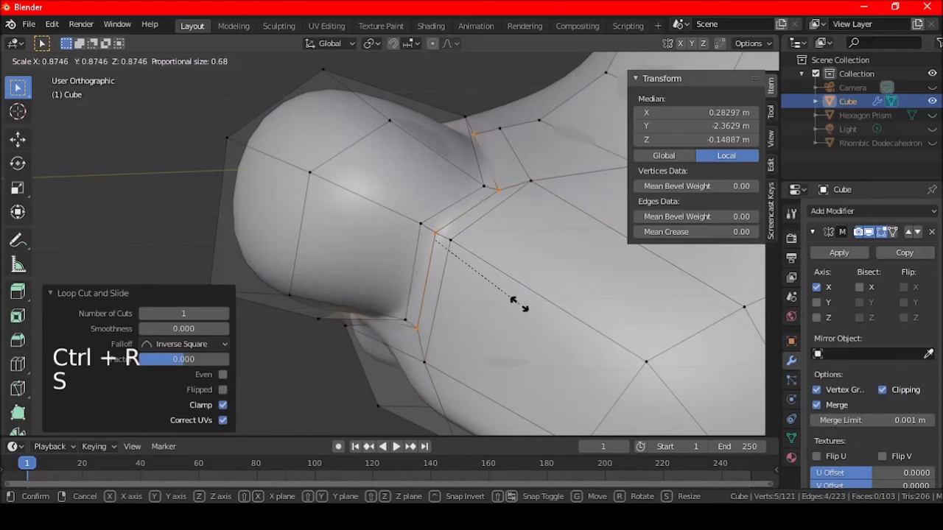
pyautogui.click(523, 319)
pyautogui.hotkey('alt', 's')
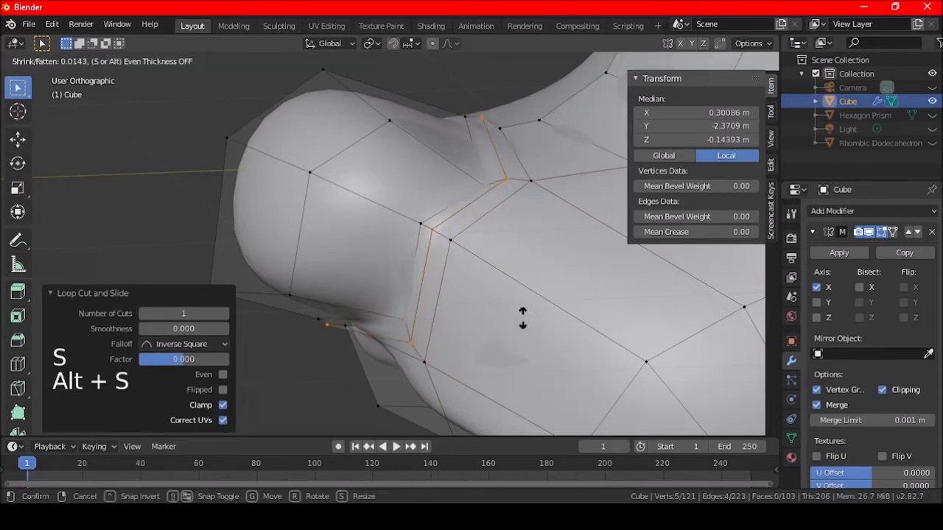
pyautogui.click(533, 329)
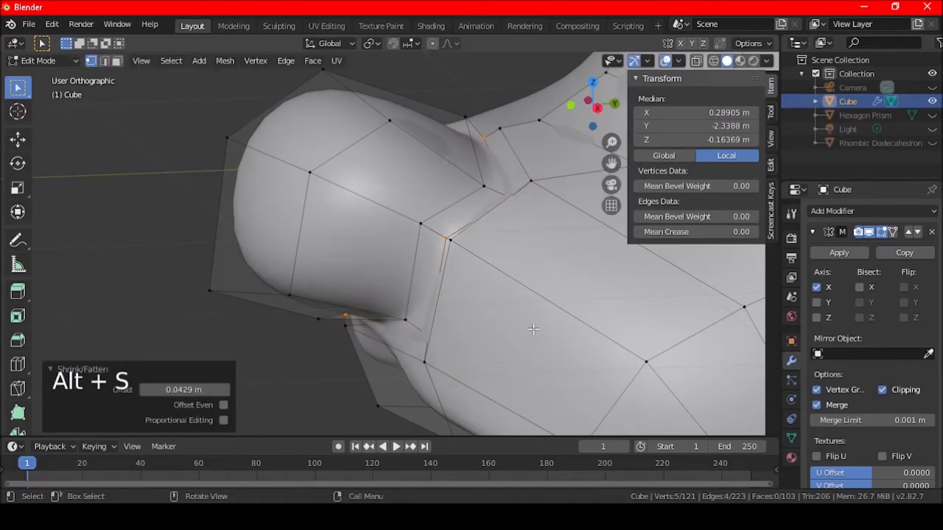
# Scale the new edge loop at the nose's base, and clear the selection.
pyautogui.press('s')
pyautogui.click(524, 324)
pyautogui.moveTo(526, 324); pyautogui.dragTo(435, 324, button='middle')
pyautogui.press('a')
pyautogui.press('a')
pyautogui.press('a')
# Move the centre-line vertex beneath the nose up and back by about 0.08 m, and clear the selection.
pyautogui.keyDown('shift'); pyautogui.moveTo(435, 324); pyautogui.dragTo(505, 278, button='middle'); pyautogui.keyUp('shift')
pyautogui.click(446, 209)
pyautogui.scroll(2, 506, 278)
pyautogui.press('g')
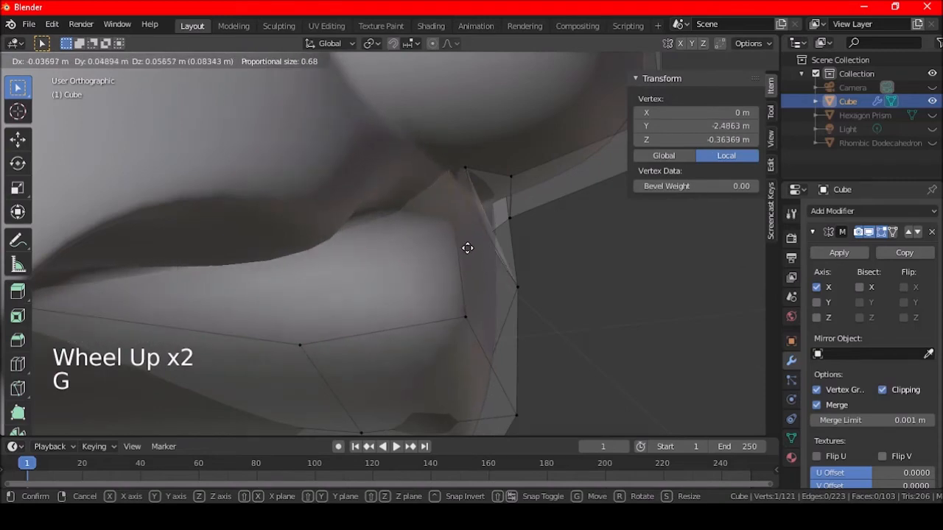
pyautogui.click(467, 248)
pyautogui.moveTo(466, 249); pyautogui.dragTo(362, 209, button='middle')
pyautogui.press('a')
pyautogui.press('a')
pyautogui.press('a')
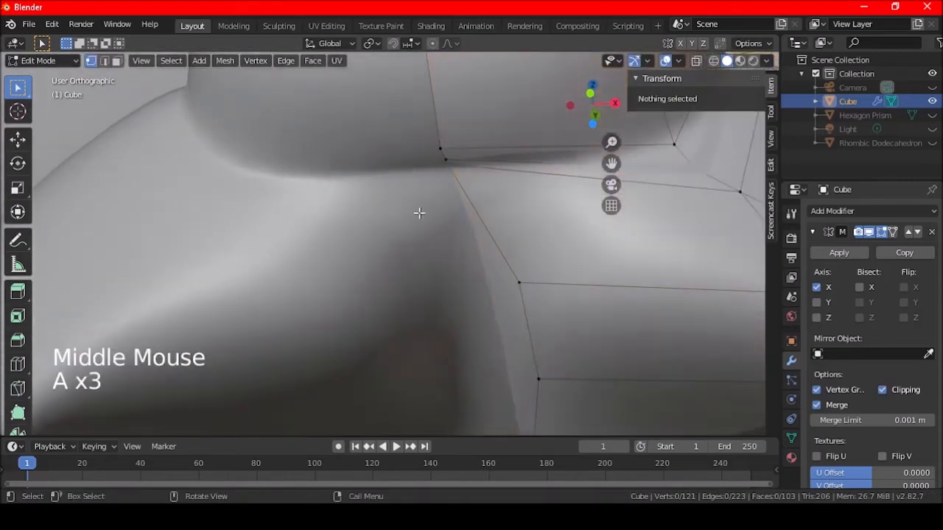
# Select the centre-line edge running back along the mouth's roof and set its crease to 1.00.
pyautogui.scroll(-4, 419, 212)
pyautogui.moveTo(419, 212); pyautogui.dragTo(482, 238, button='middle')
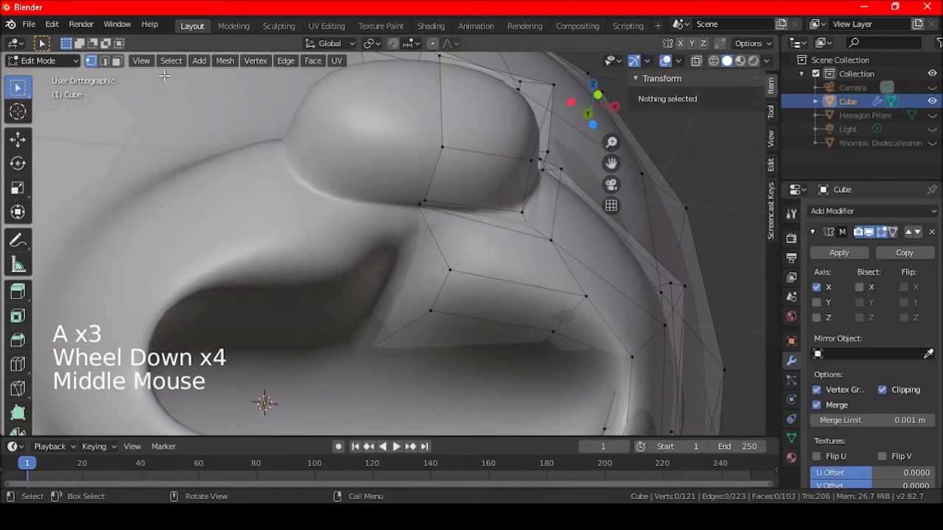
pyautogui.click(104, 60)
pyautogui.scroll(1, 410, 260)
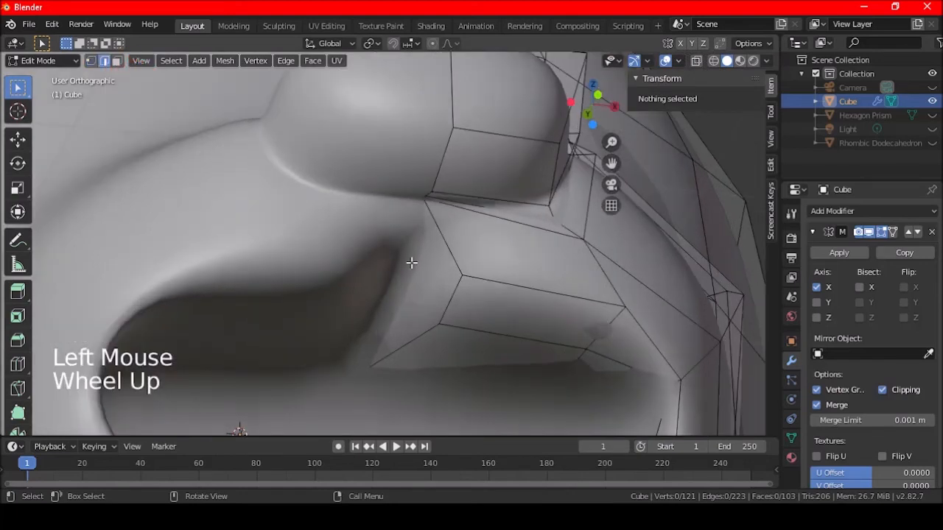
pyautogui.click(408, 260)
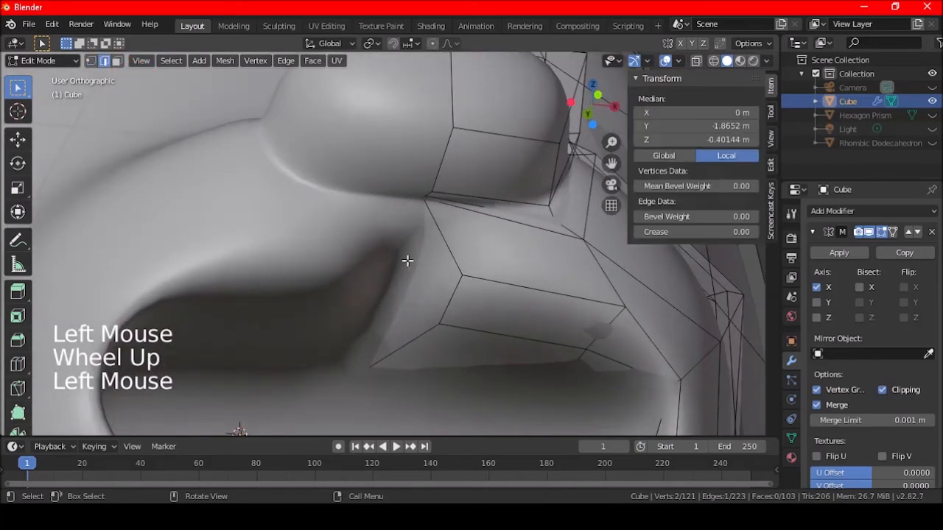
pyautogui.click(696, 61)
pyautogui.click(696, 61)
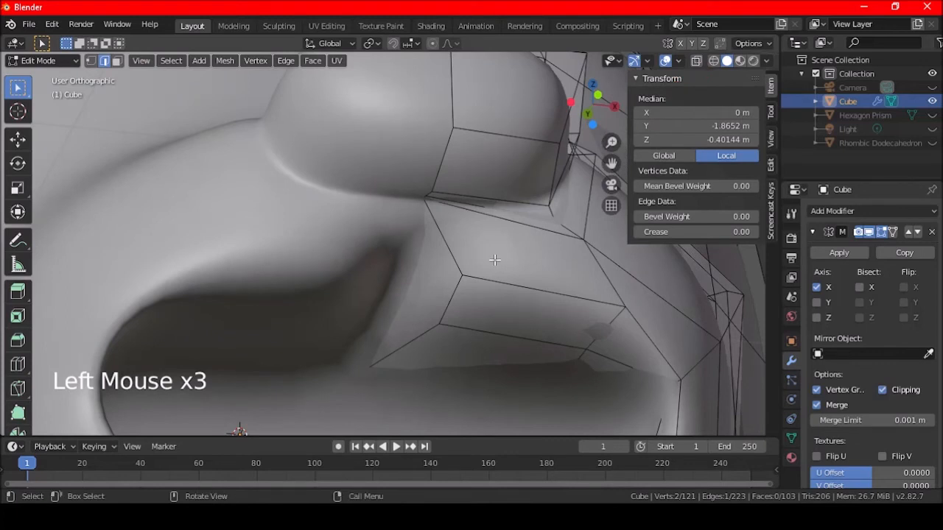
pyautogui.hotkey('shift', 'e')
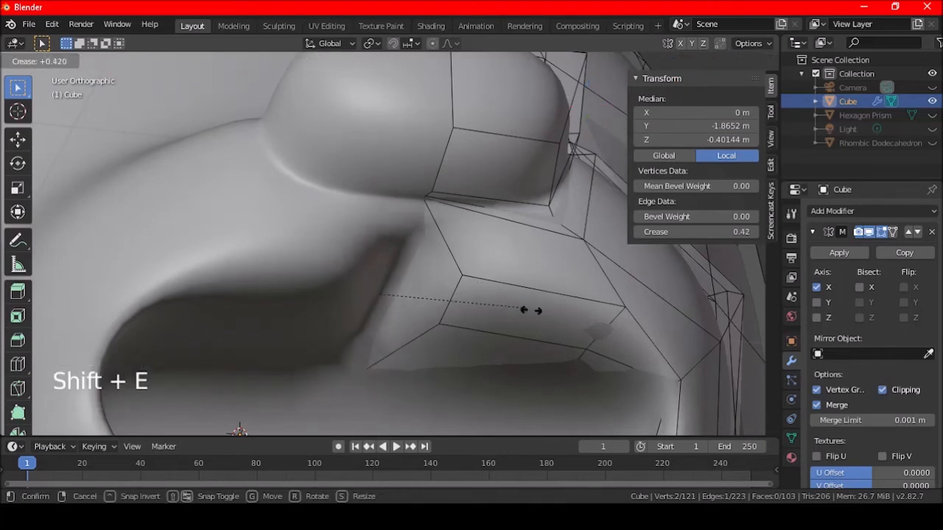
pyautogui.click(239, 431)
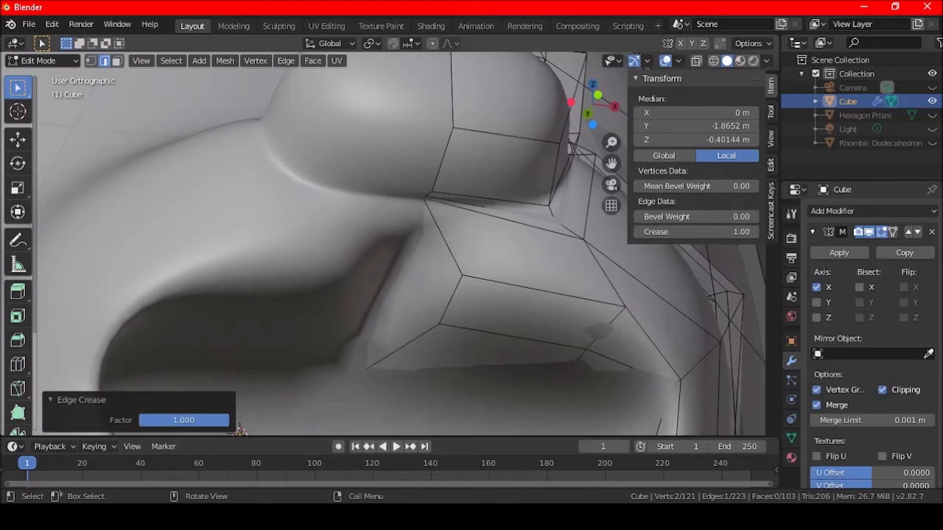
pyautogui.moveTo(344, 264); pyautogui.dragTo(409, 190, button='middle')
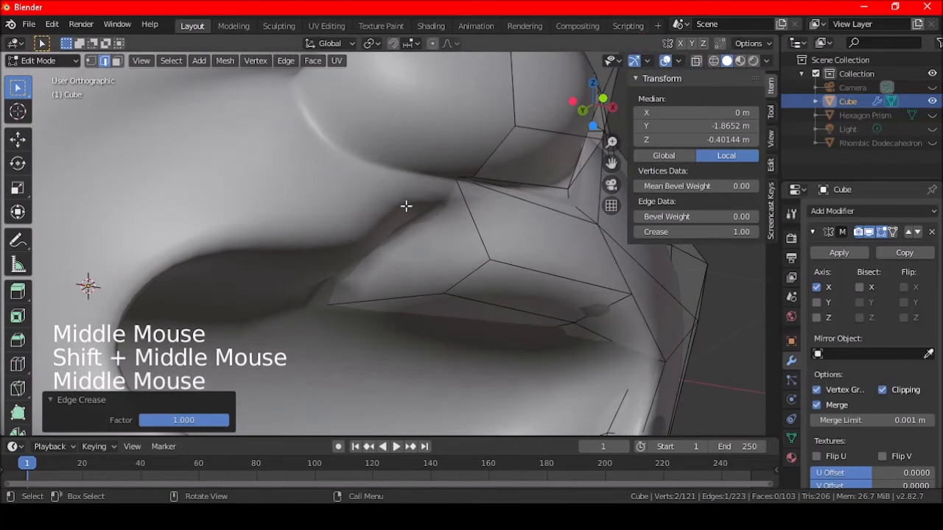
pyautogui.hotkey('ctrl', 'z')
pyautogui.hotkey('ctrl', 'shift', 'z')
# Try a crease of 1.00 on the short centre-line edge at the front end of the creased mouth edge.
pyautogui.moveTo(436, 221); pyautogui.dragTo(444, 169, button='middle')
pyautogui.click(696, 60)
pyautogui.scroll(4, 410, 198)
pyautogui.scroll(2, 410, 198)
pyautogui.keyDown('shift'); pyautogui.moveTo(411, 198); pyautogui.dragTo(418, 174, button='middle'); pyautogui.keyUp('shift')
pyautogui.click(404, 159)
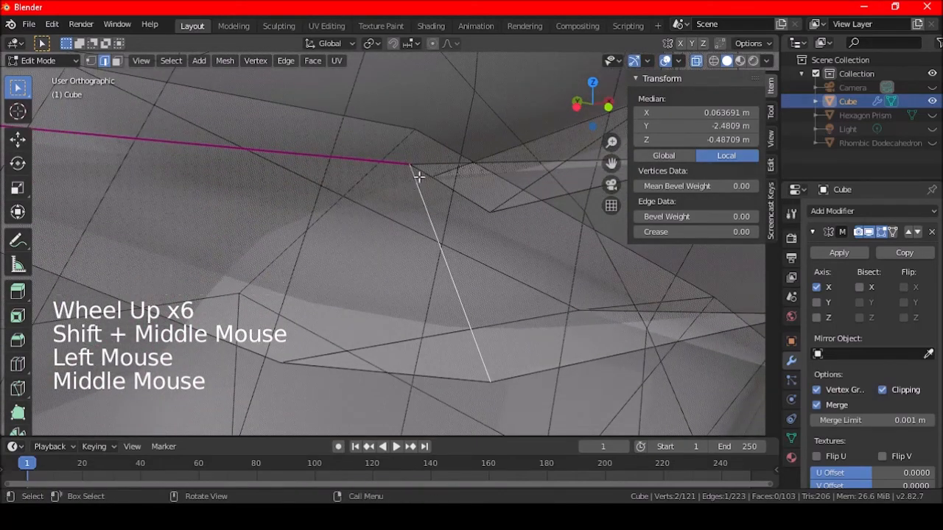
pyautogui.click(418, 175)
pyautogui.hotkey('shift', 'e')
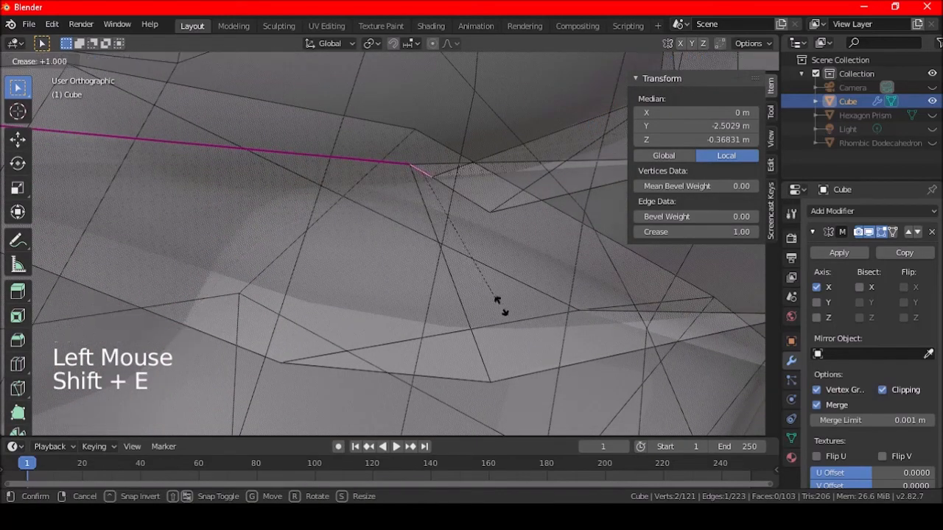
pyautogui.click(521, 331)
pyautogui.scroll(-4, 428, 228)
pyautogui.moveTo(427, 229); pyautogui.dragTo(432, 277, button='middle')
pyautogui.hotkey('ctrl', 'z')
pyautogui.hotkey('ctrl', 'shift', 'z')
# Try moving the vertex joining the two creased centre-line edges about 0.05 m back and 0.08 m up.
pyautogui.click(696, 61)
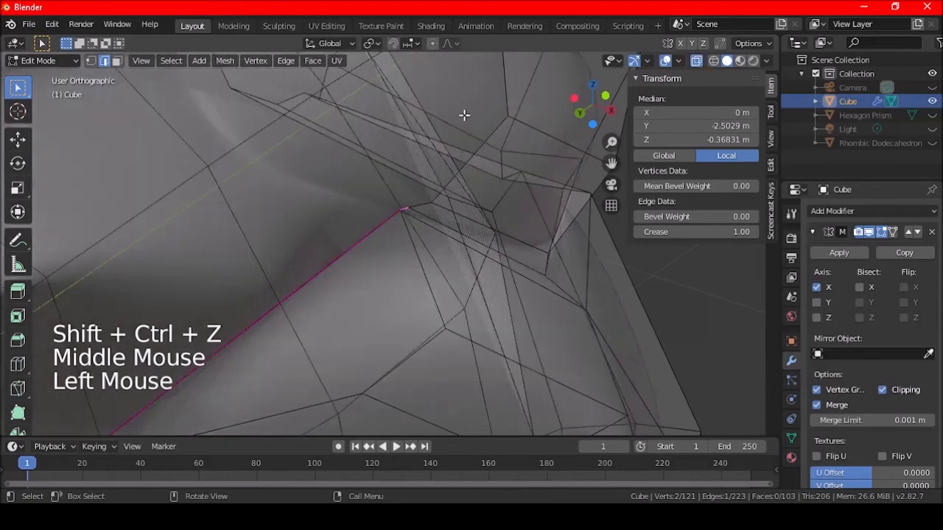
pyautogui.moveTo(221, 162); pyautogui.dragTo(389, 204, button='middle')
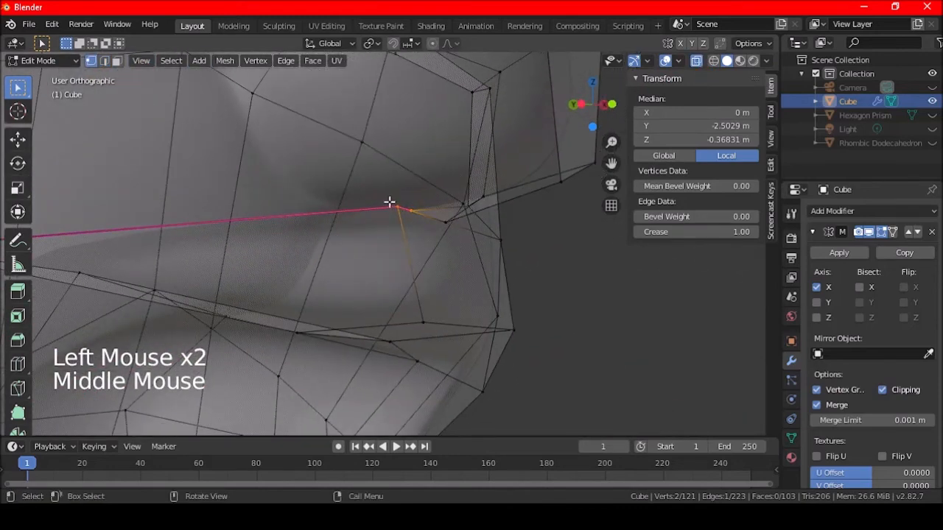
pyautogui.click(389, 204)
pyautogui.press('g')
pyautogui.click(374, 233)
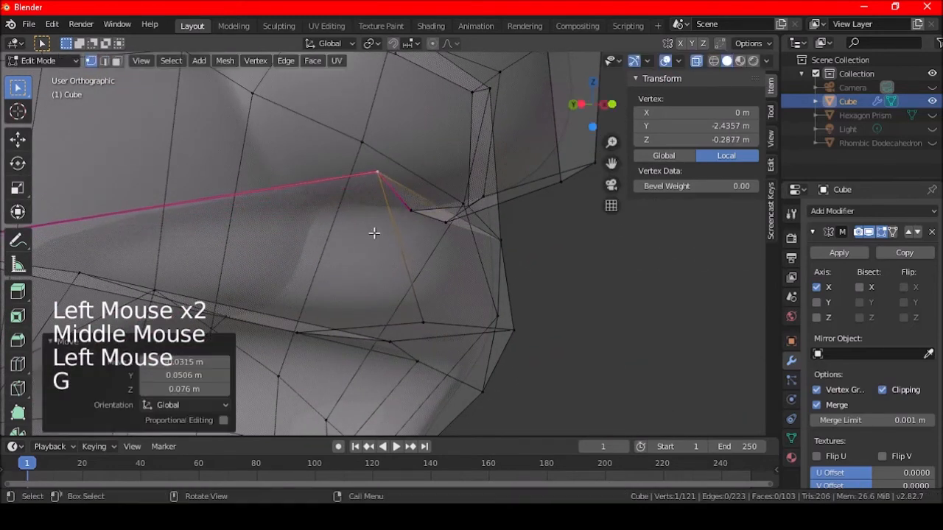
pyautogui.click(696, 61)
pyautogui.scroll(-2, 421, 257)
pyautogui.moveTo(420, 257); pyautogui.dragTo(424, 179, button='middle')
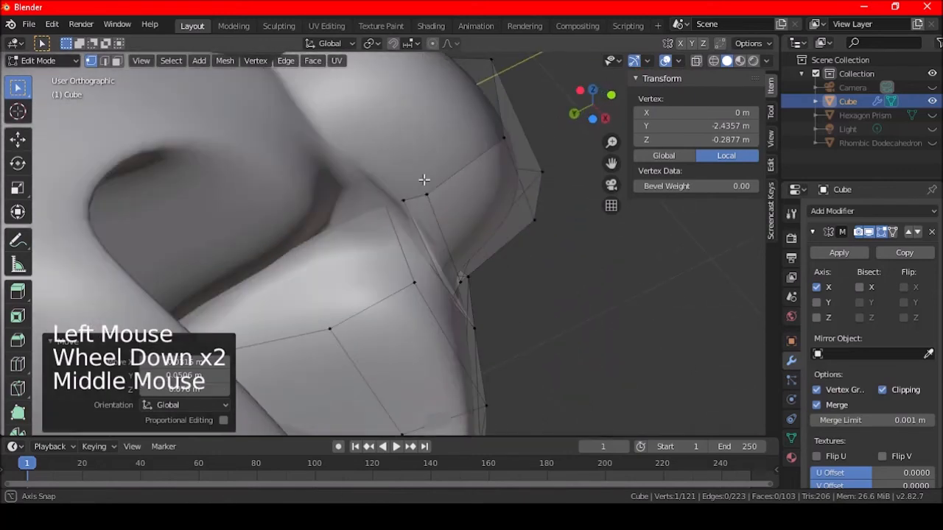
# Undo the centre-line vertex move and the crease on the short front edge.
pyautogui.hotkey('ctrl', 'z')
pyautogui.moveTo(410, 219); pyautogui.dragTo(406, 238, button='middle')
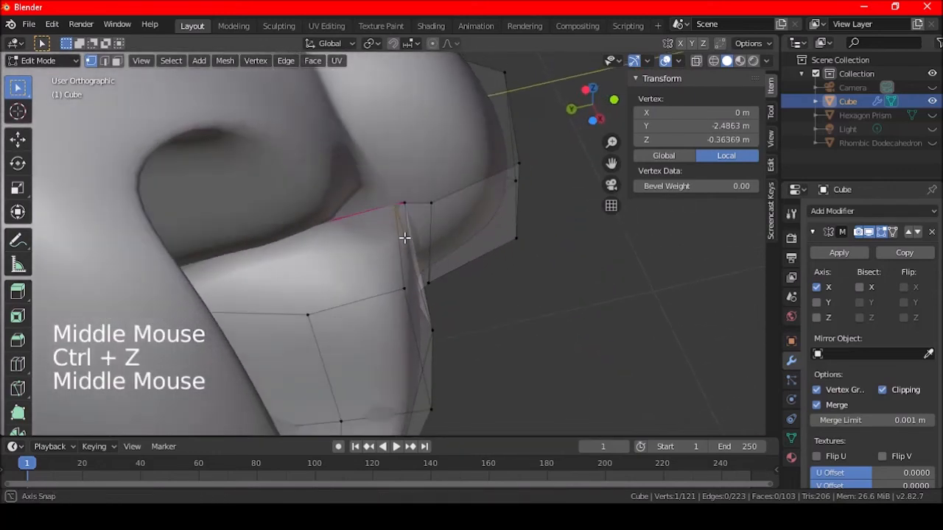
pyautogui.hotkey('ctrl', 'z')
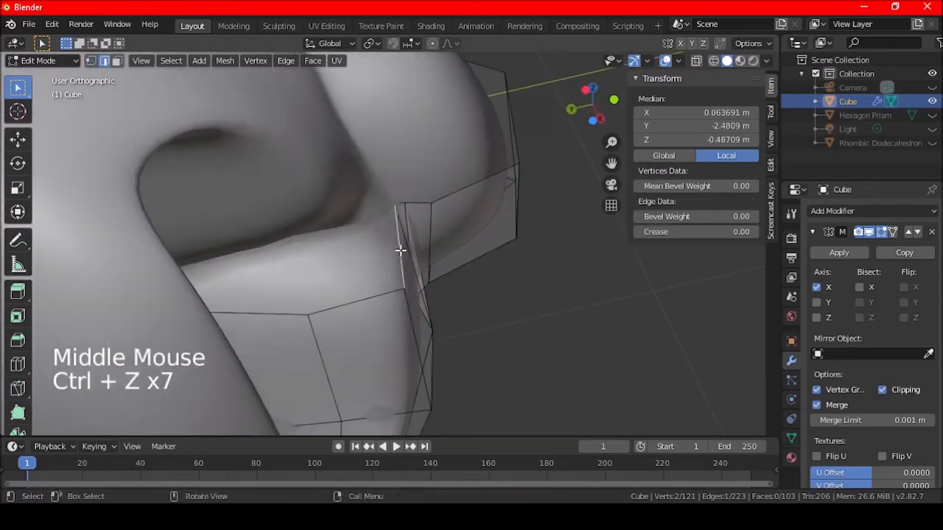
# Clear the selection, switch back to vertex selection, and bring the whole head into view.
pyautogui.press('a')
pyautogui.press('a')
pyautogui.press('a')
pyautogui.click(90, 61)
pyautogui.scroll(-3, 307, 221)
pyautogui.moveTo(307, 221); pyautogui.dragTo(314, 240, button='middle')
pyautogui.scroll(-1, 314, 240)
pyautogui.moveTo(393, 244); pyautogui.dragTo(342, 258, button='middle')
pyautogui.keyDown('shift'); pyautogui.moveTo(419, 240); pyautogui.dragTo(374, 220, button='middle'); pyautogui.keyUp('shift')
pyautogui.scroll(-1, 356, 238)
pyautogui.scroll(-1, 355, 238)
pyautogui.scroll(-1, 444, 204)
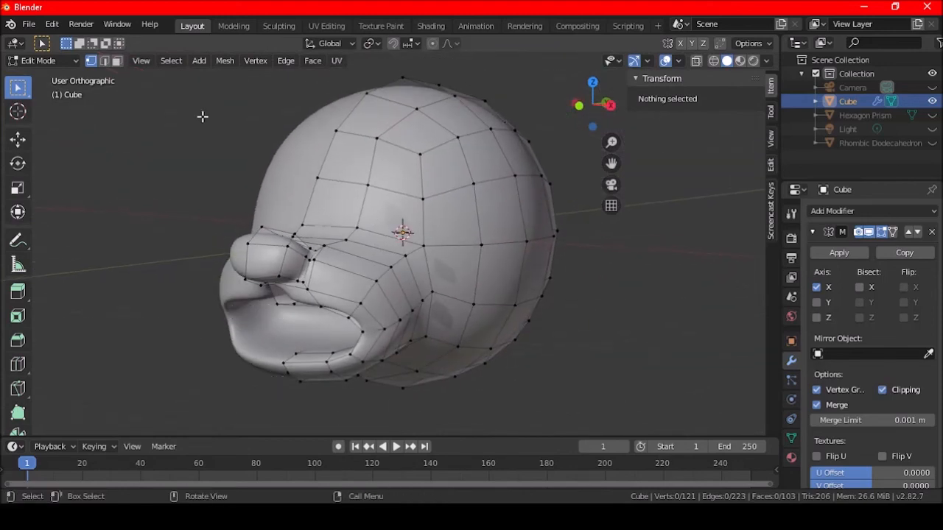